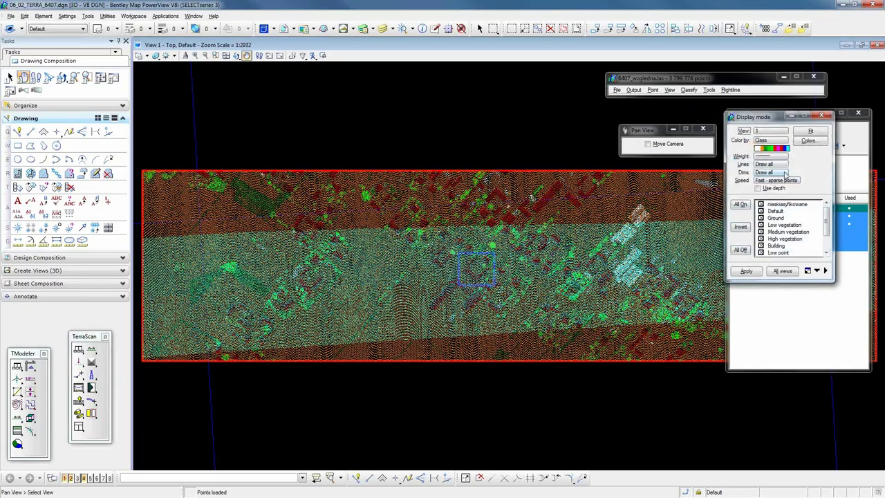
Colour the displayed point cloud by flightline in view 1
{"action": "left_click", "coordinate": [771, 140]}
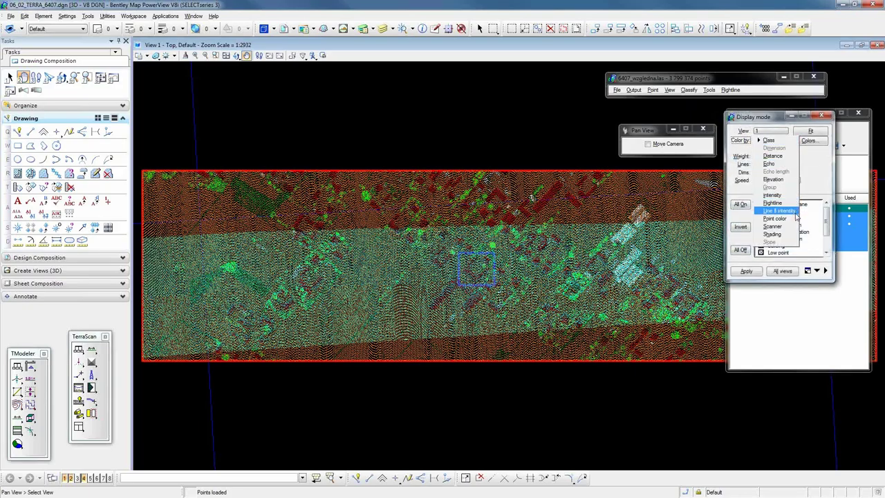
{"action": "left_click", "coordinate": [772, 203]}
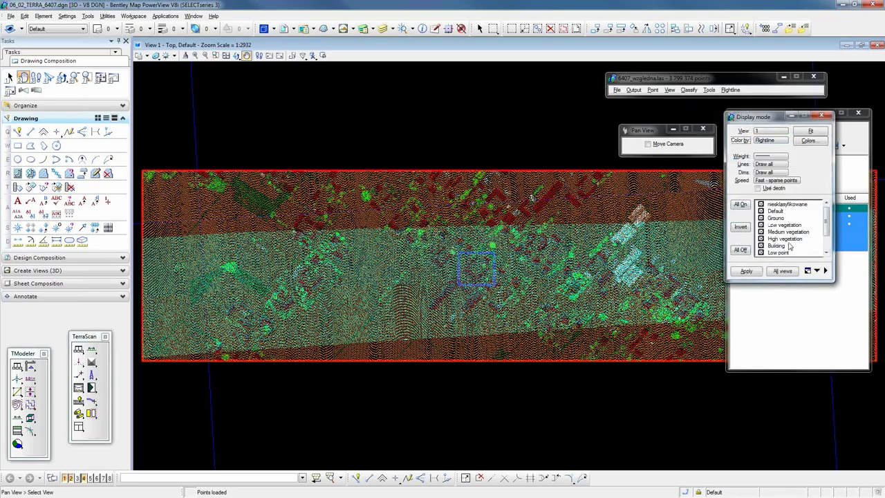
{"action": "left_click", "coordinate": [749, 271]}
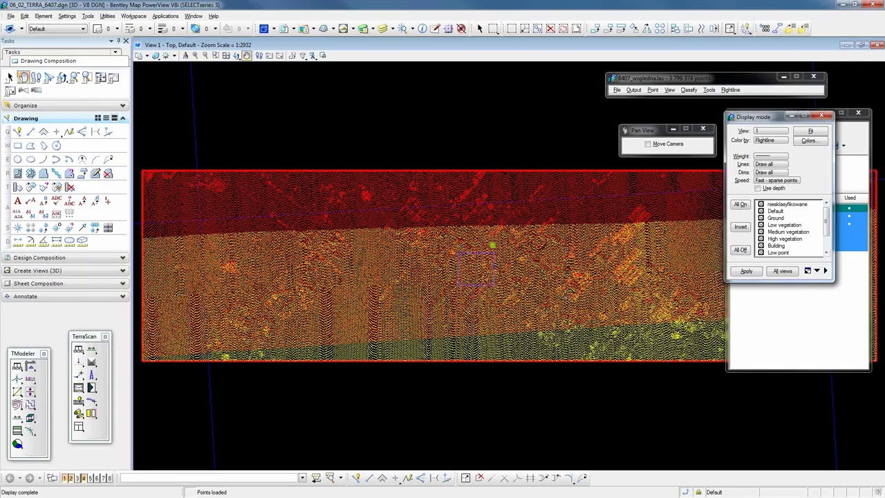
Colour the point cloud by class again in view 1 and close the display settings
{"action": "left_click", "coordinate": [771, 141]}
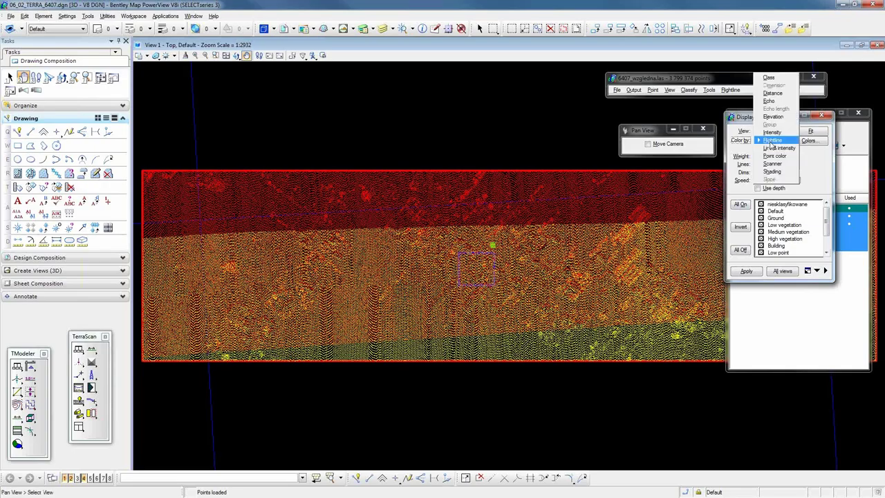
{"action": "left_click", "coordinate": [772, 79]}
{"action": "left_click", "coordinate": [747, 271]}
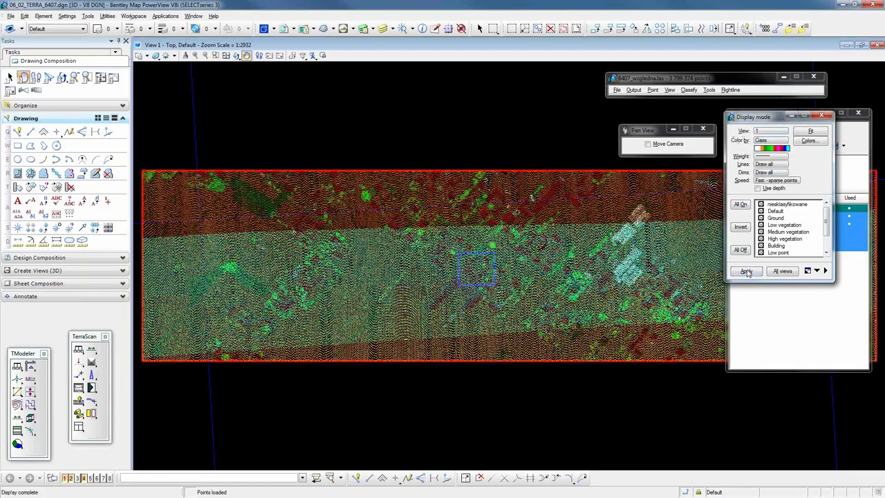
{"action": "left_click", "coordinate": [821, 116]}
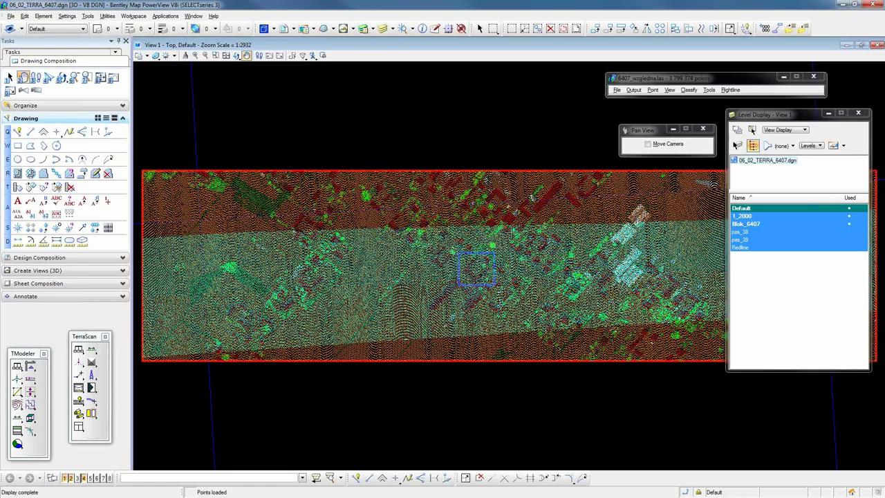
Delete all points belonging to flightline 39 from the loaded point cloud
{"action": "left_click", "coordinate": [653, 90]}
{"action": "mouse_move", "coordinate": [668, 152]}
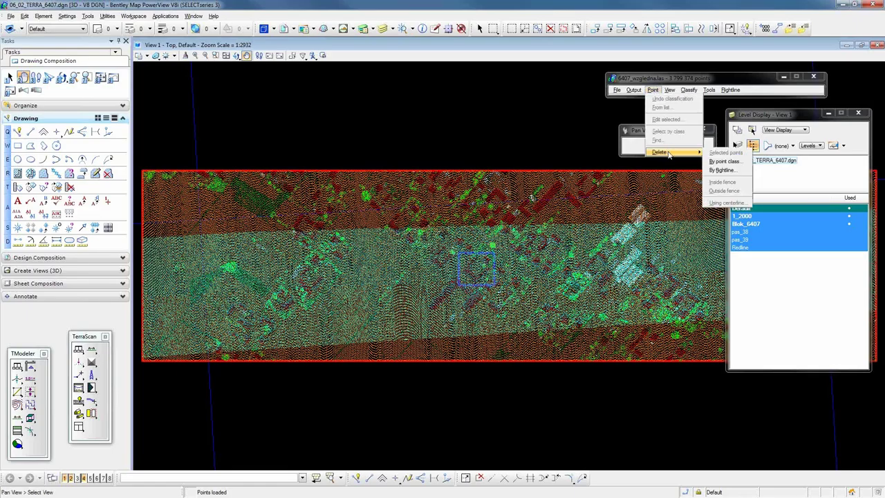
{"action": "left_click", "coordinate": [734, 170]}
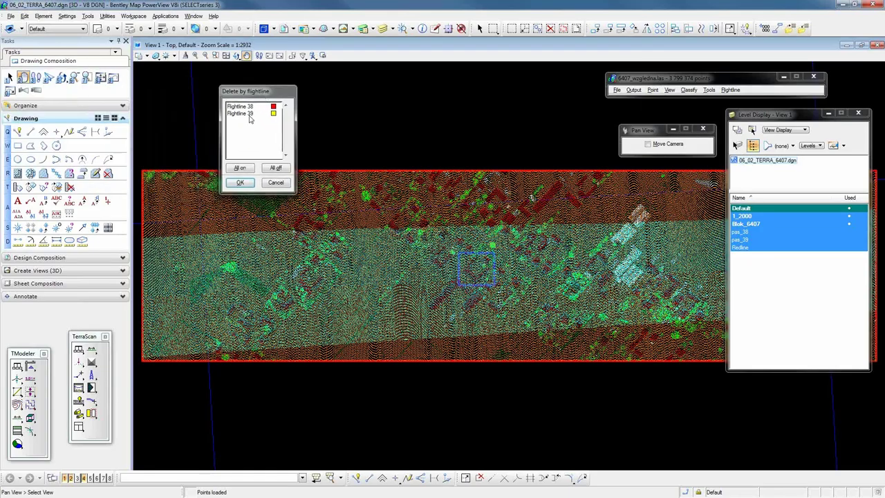
{"action": "left_click", "coordinate": [250, 115]}
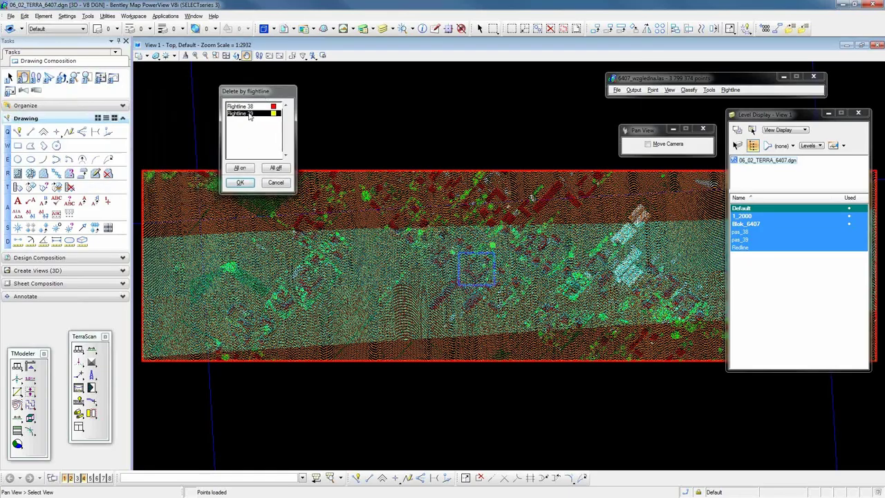
{"action": "left_click", "coordinate": [240, 183]}
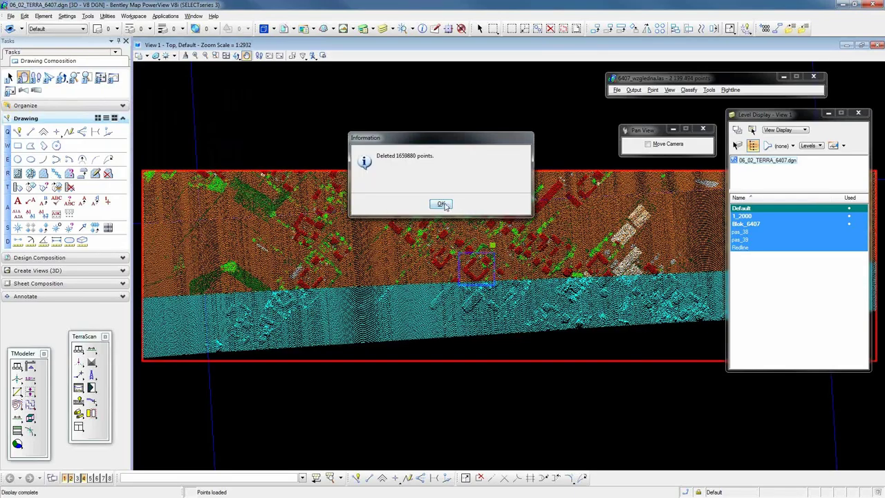
{"action": "left_click", "coordinate": [442, 204]}
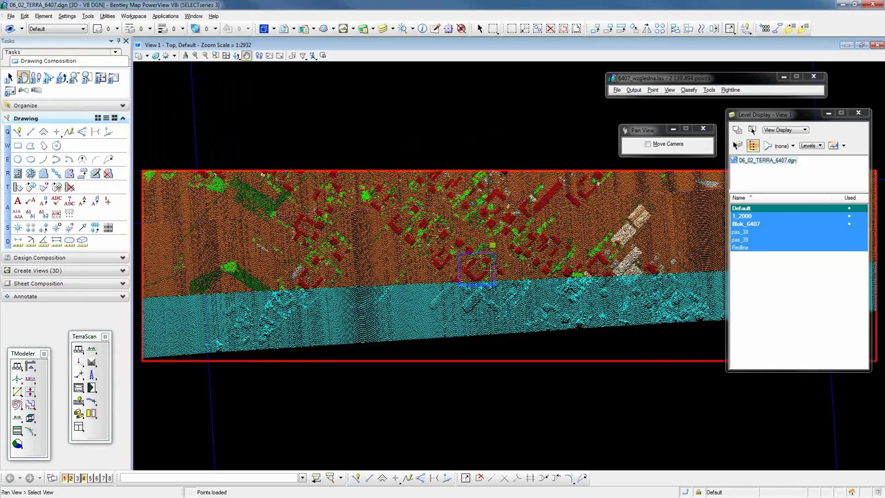
Place a block fence with Inside mode slightly larger than the blue square around the U-shaped building
{"action": "scroll", "coordinate": [484, 267], "scroll_direction": "up", "scroll_amount": 5}
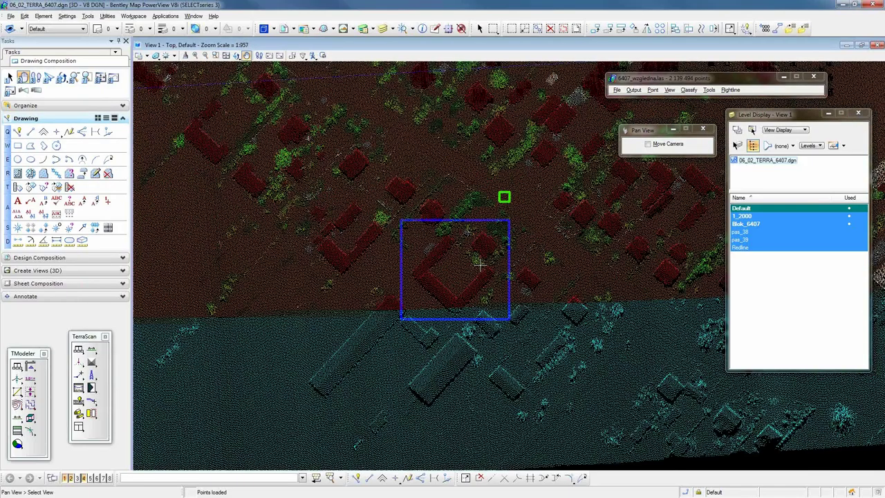
{"action": "scroll", "coordinate": [480, 265], "scroll_direction": "up", "scroll_amount": 3}
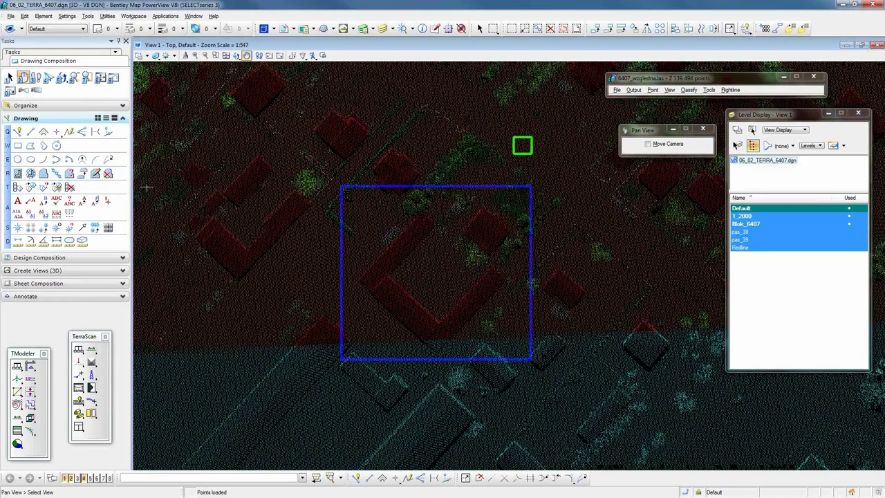
{"action": "left_click", "coordinate": [493, 29]}
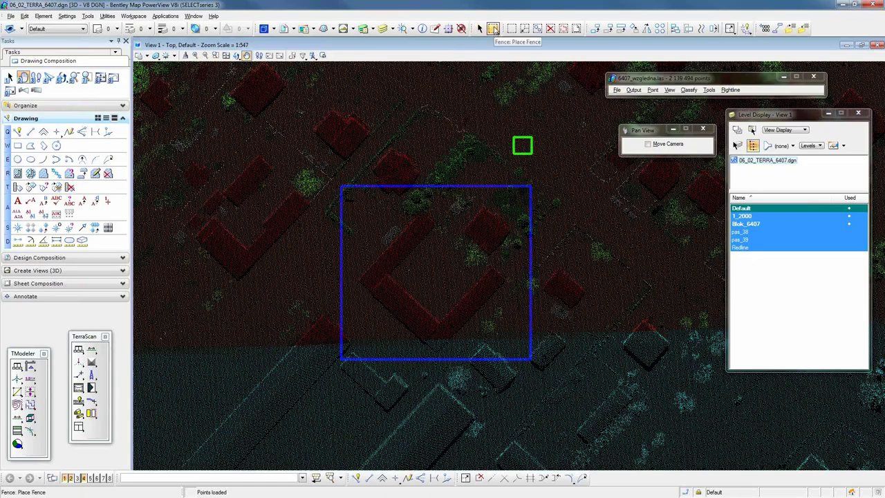
{"action": "left_click", "coordinate": [313, 163]}
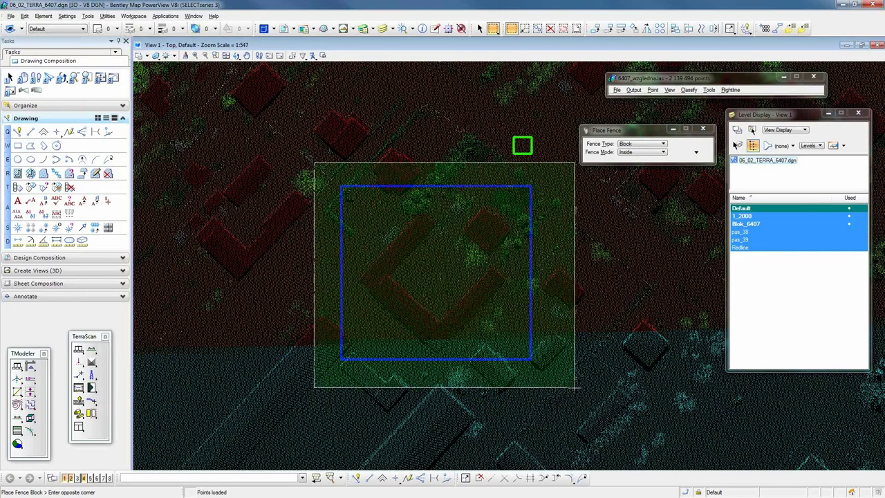
{"action": "left_click", "coordinate": [563, 380]}
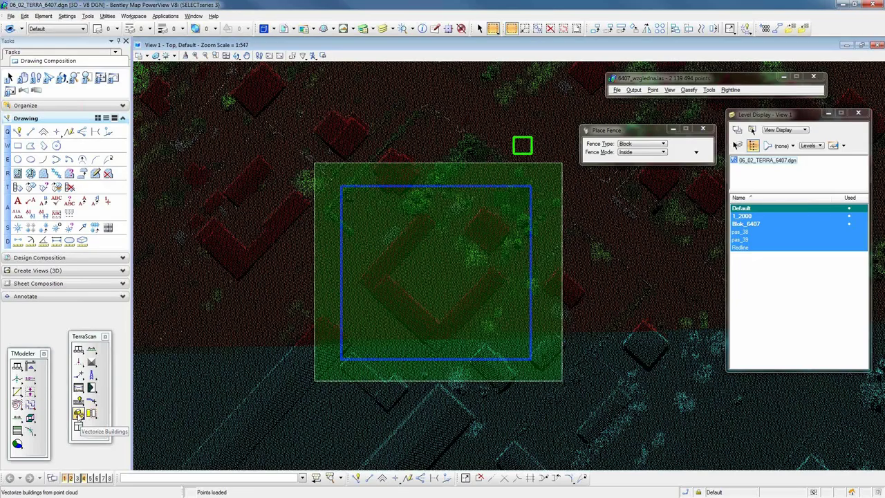
Vectorize the buildings inside the fence with the user roof class set to None, and clear the fence
{"action": "left_click", "coordinate": [78, 414]}
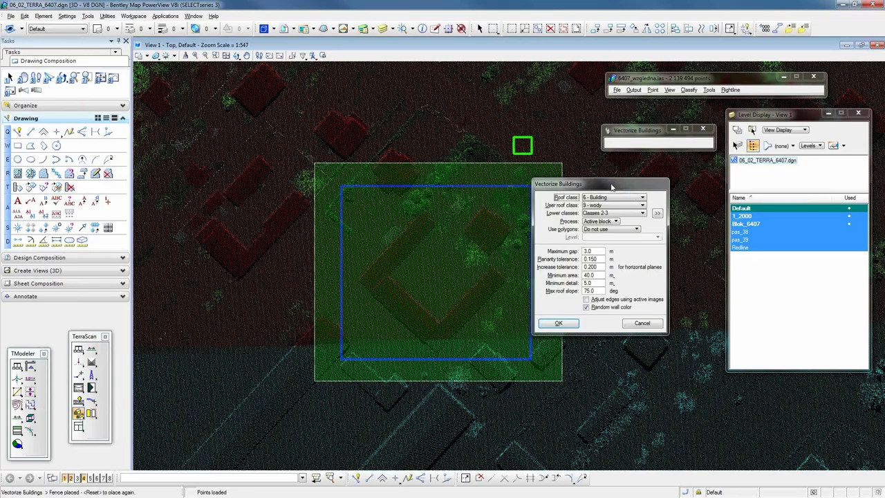
{"action": "left_click_drag", "start_coordinate": [612, 187], "coordinate": [657, 195]}
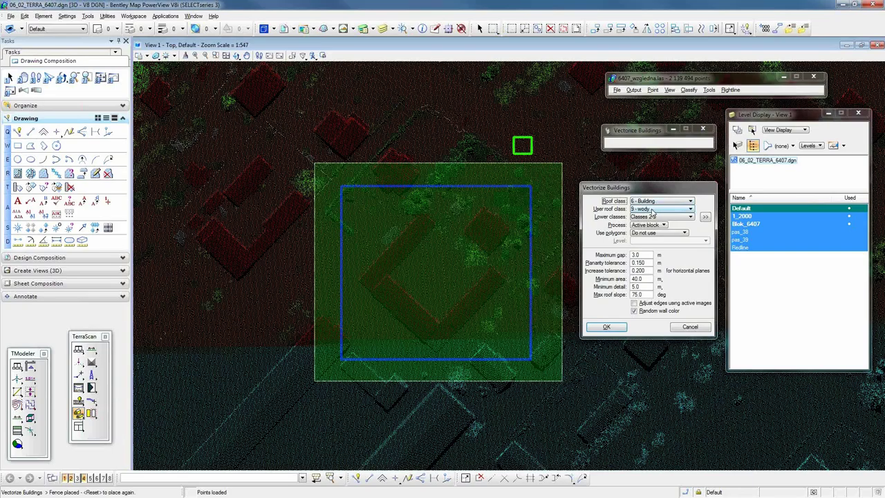
{"action": "left_click", "coordinate": [650, 210]}
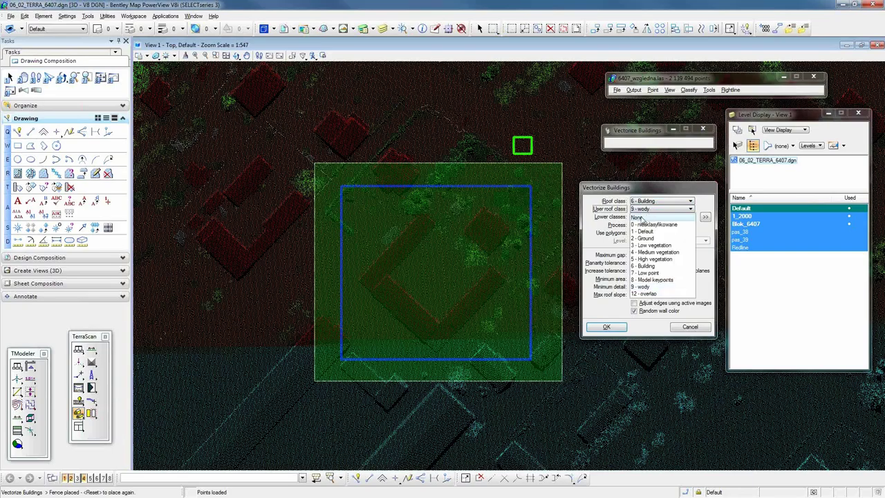
{"action": "left_click", "coordinate": [642, 217]}
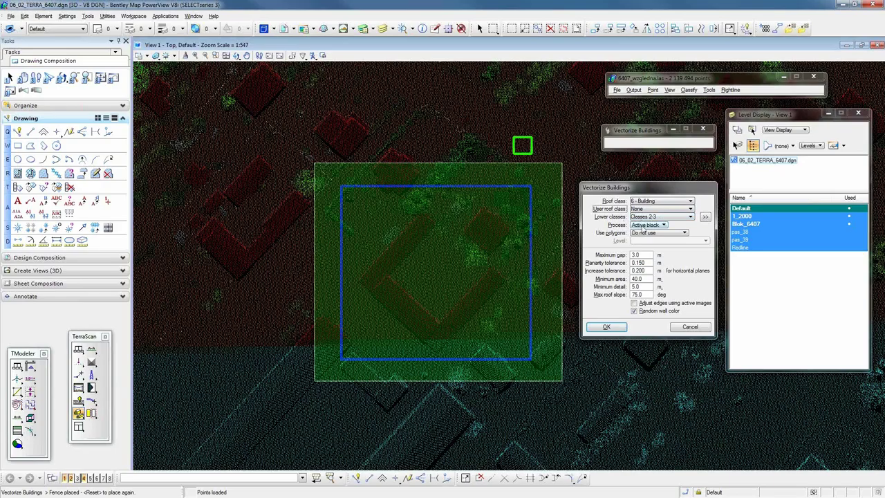
{"action": "left_click", "coordinate": [663, 227]}
{"action": "left_click", "coordinate": [661, 234]}
{"action": "left_click", "coordinate": [620, 328]}
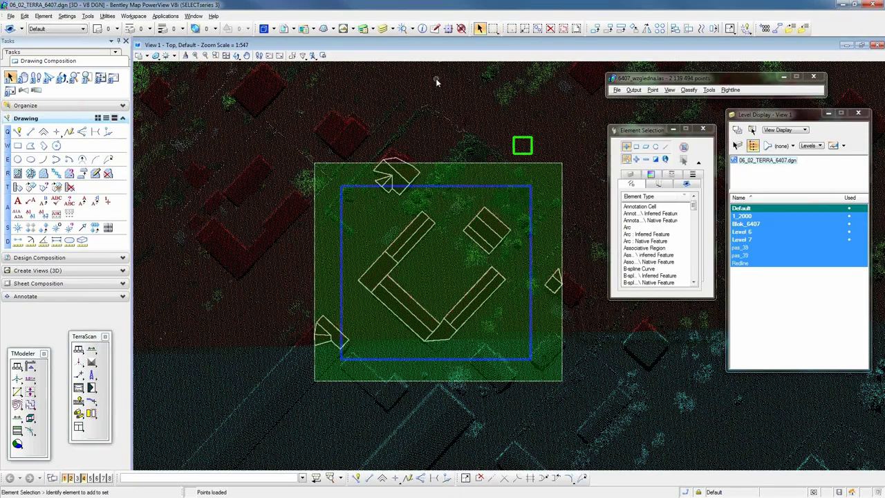
{"action": "left_click", "coordinate": [440, 106]}
Examine the vectorized building models in 3D from several angles, and return to the top view of the blue square
{"action": "left_click", "coordinate": [236, 55]}
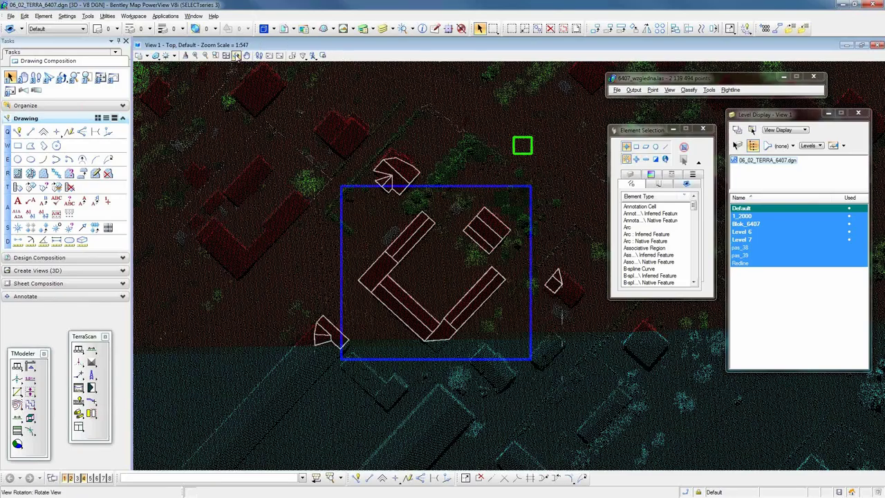
{"action": "left_click", "coordinate": [432, 301]}
{"action": "left_click", "coordinate": [509, 261]}
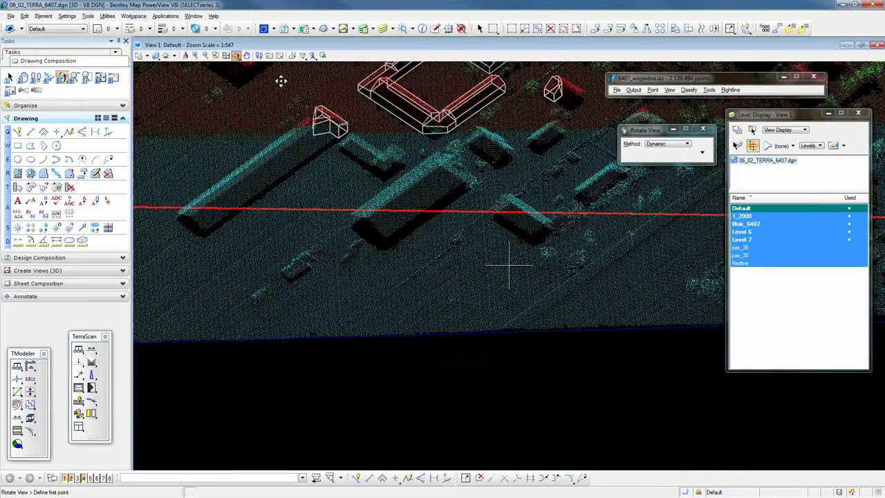
{"action": "left_click", "coordinate": [258, 55]}
{"action": "scroll", "coordinate": [437, 218], "scroll_direction": "up", "scroll_amount": 4}
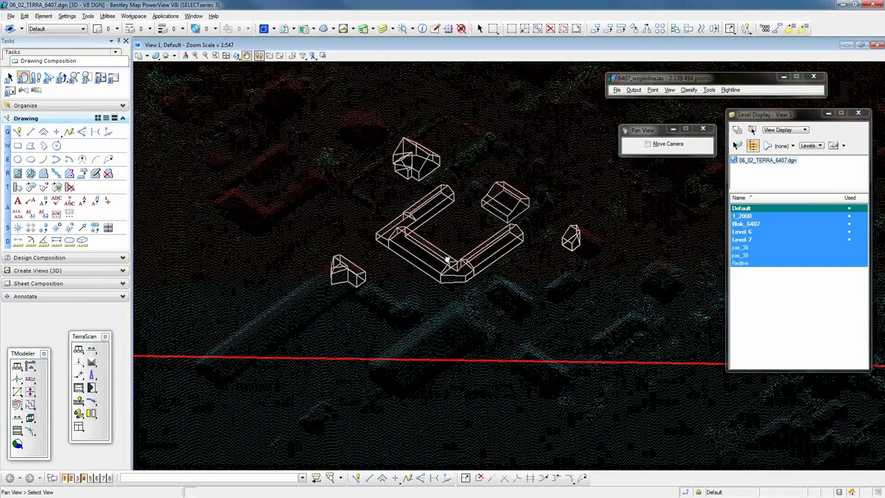
{"action": "scroll", "coordinate": [437, 218], "scroll_direction": "up", "scroll_amount": 3}
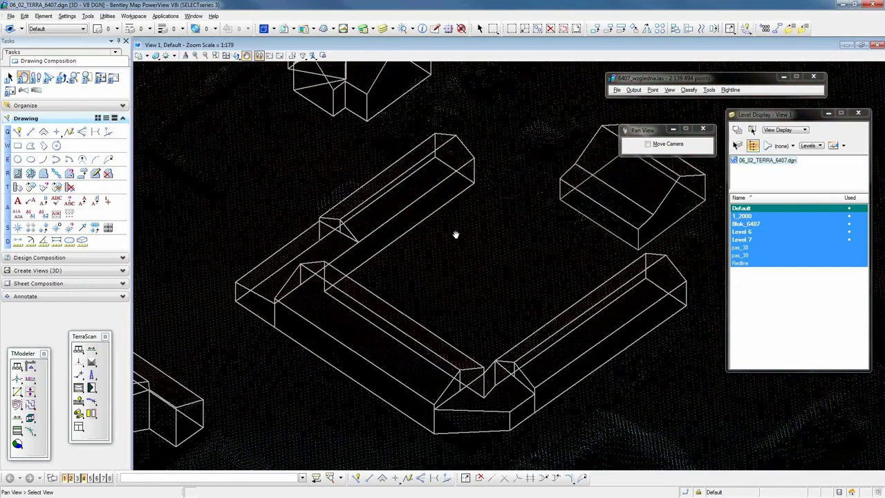
{"action": "left_click", "coordinate": [236, 56]}
{"action": "left_click", "coordinate": [462, 280]}
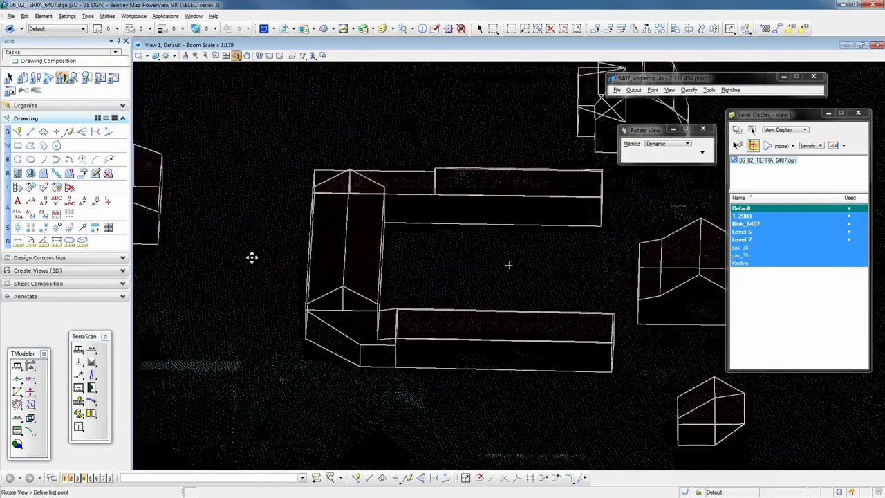
{"action": "left_click", "coordinate": [253, 258]}
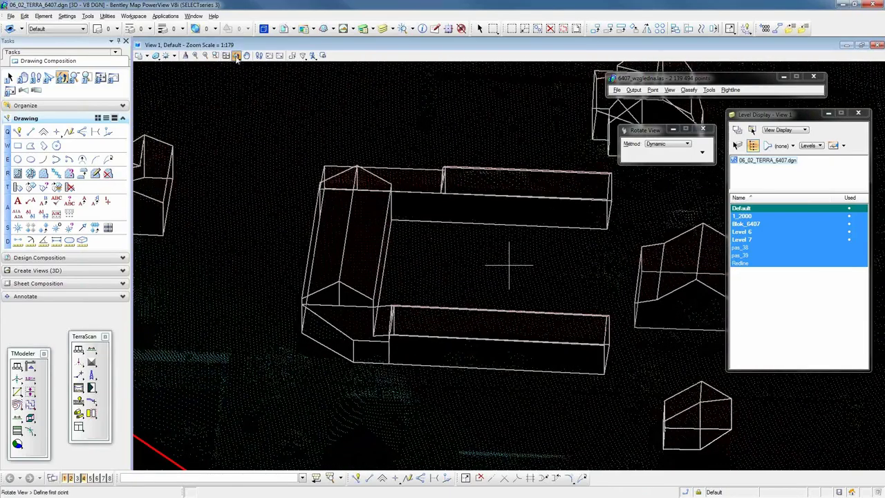
{"action": "left_click_drag", "start_coordinate": [235, 58], "coordinate": [253, 77]}
{"action": "left_click", "coordinate": [255, 81]}
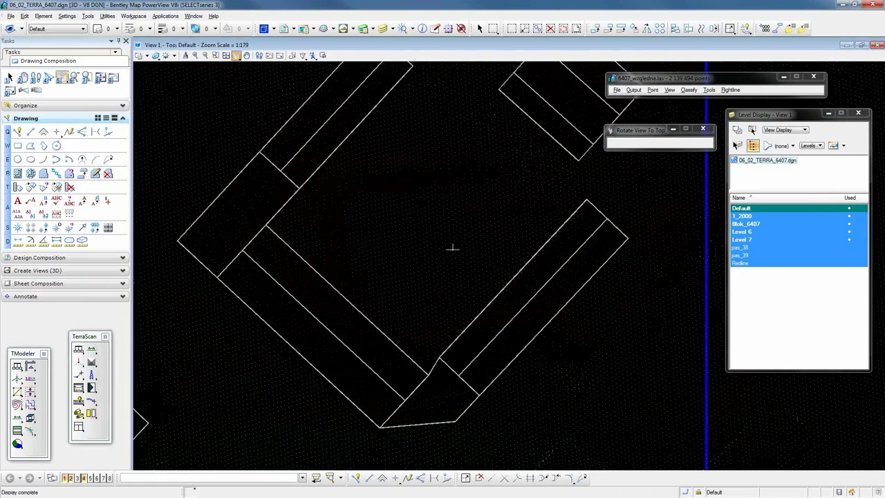
{"action": "scroll", "coordinate": [453, 248], "scroll_direction": "down", "scroll_amount": 5}
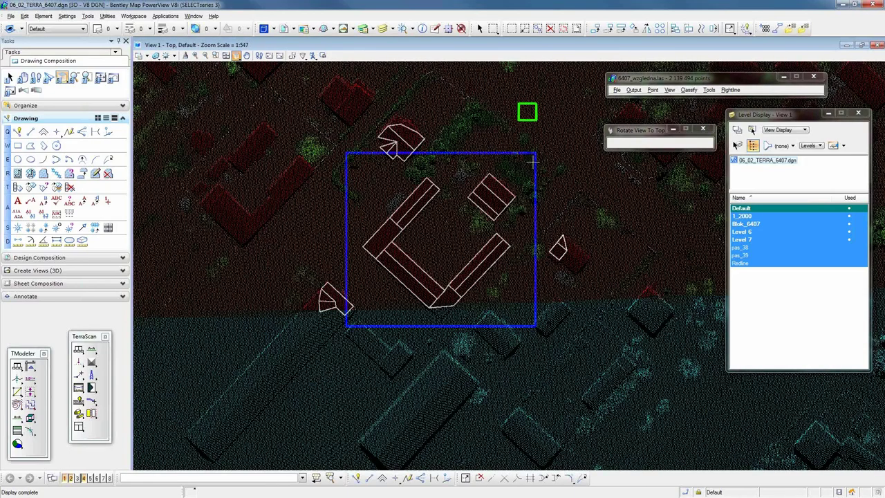
Make pas_38 the active level and draw a SmartLine along the roof ridge of the U-shaped building's northwest wing
{"action": "double_click", "coordinate": [746, 250]}
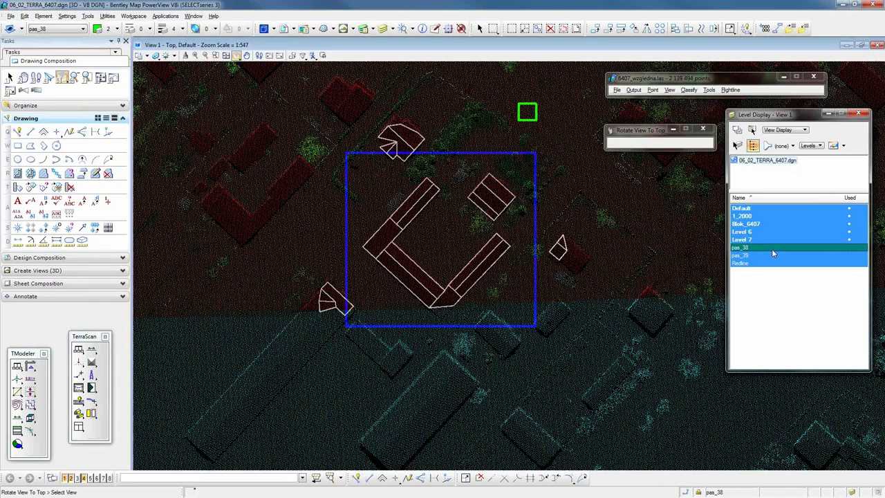
{"action": "left_click", "coordinate": [18, 131]}
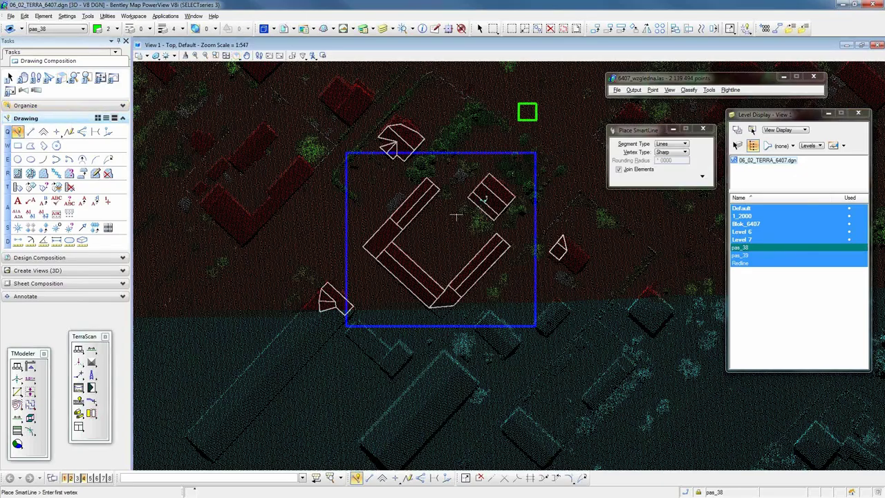
{"action": "scroll", "coordinate": [434, 195], "scroll_direction": "up", "scroll_amount": 2}
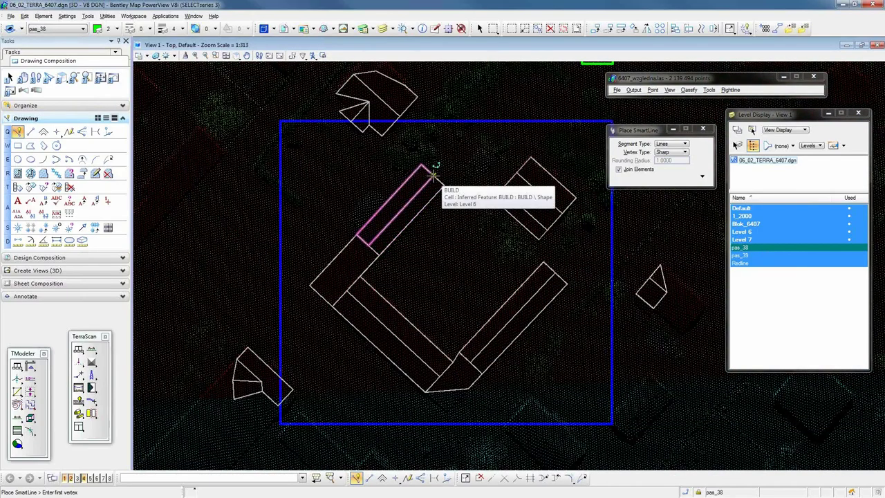
{"action": "left_click", "coordinate": [434, 175]}
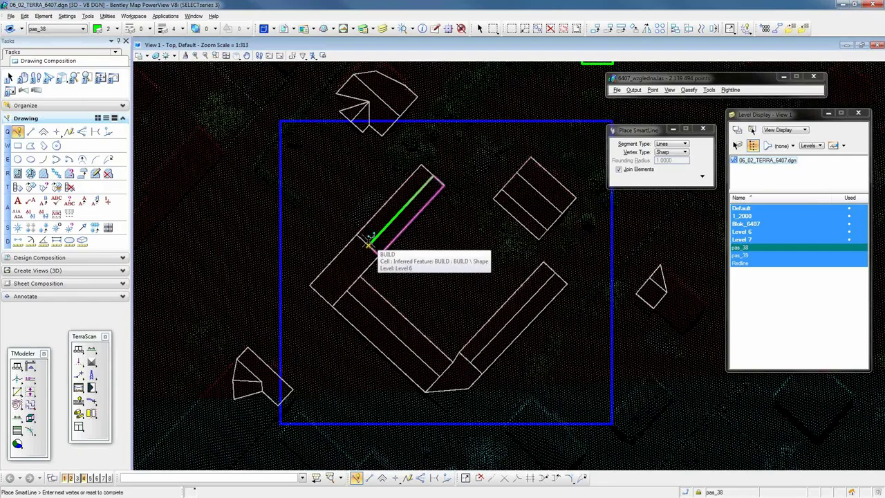
{"action": "left_click", "coordinate": [369, 244]}
{"action": "right_click", "coordinate": [420, 272]}
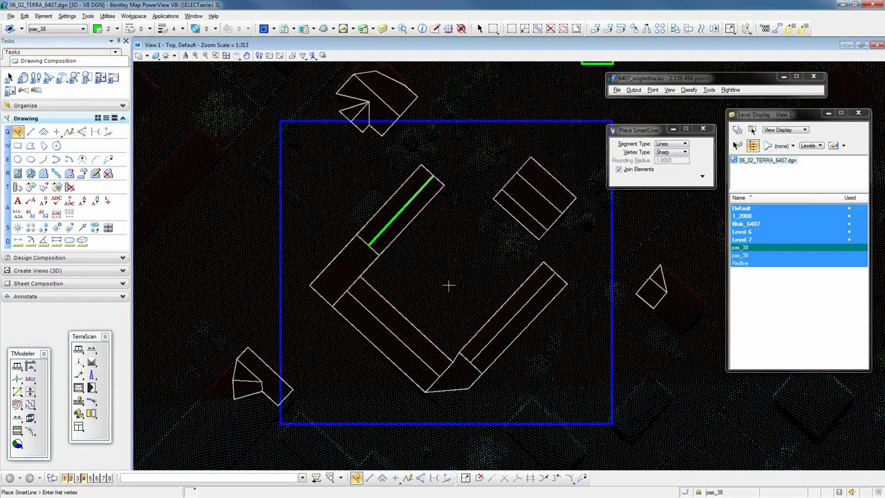
Draw a SmartLine along the roof ridge of the U-shaped building's southwest wing on level pas_38
{"action": "left_click", "coordinate": [348, 290]}
{"action": "left_click", "coordinate": [440, 375]}
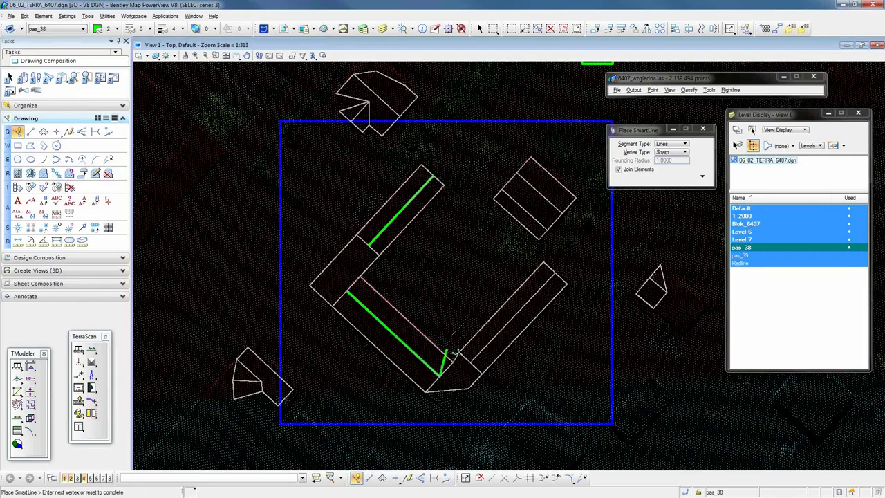
{"action": "right_click", "coordinate": [470, 296]}
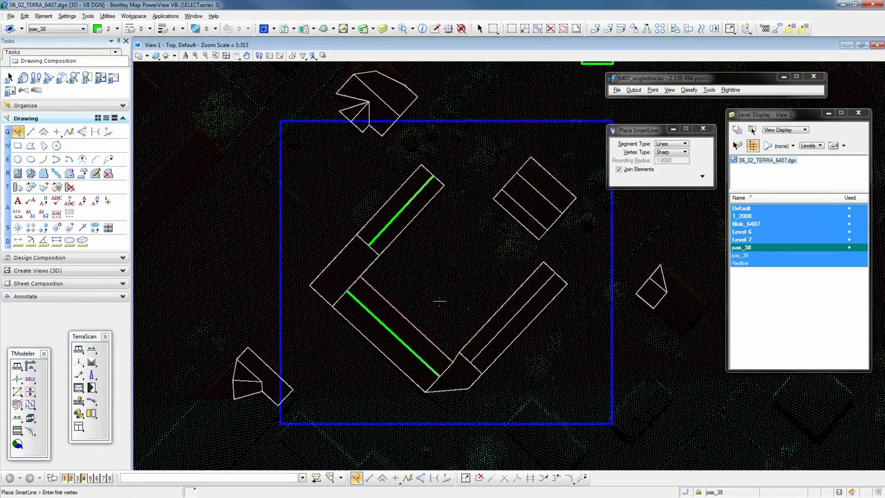
Delete the vectorized models of the U-shaped building and the small building northeast of it, keeping the green ridge lines
{"action": "left_click", "coordinate": [480, 29]}
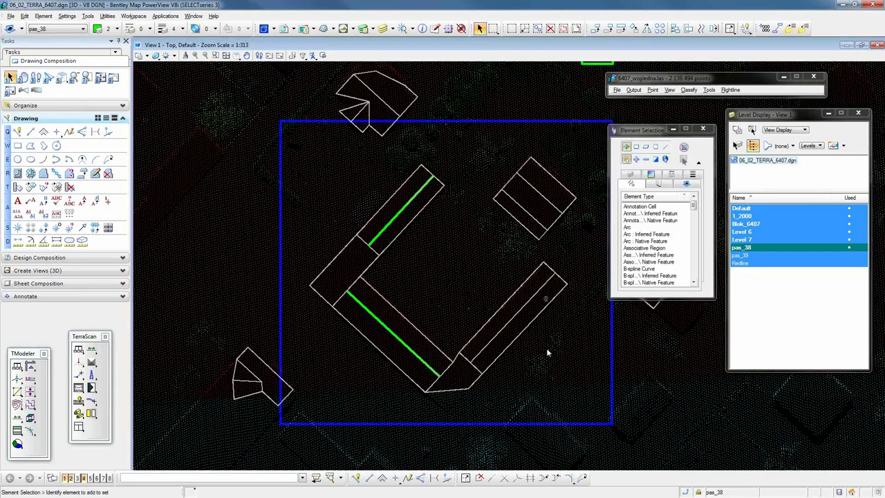
{"action": "left_click", "coordinate": [529, 307]}
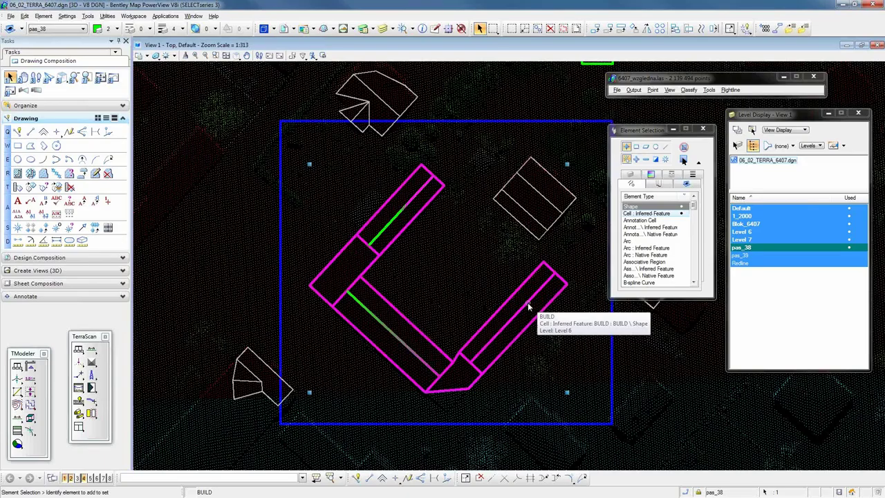
{"action": "key", "text": "Delete"}
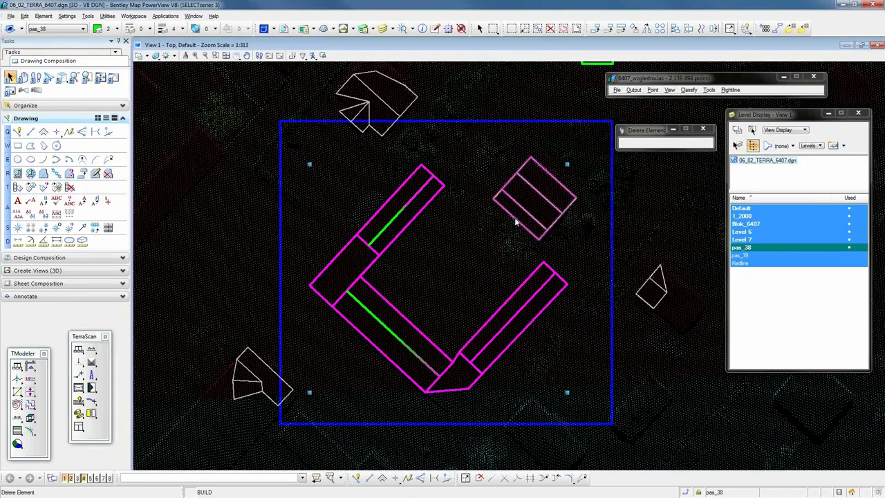
{"action": "left_click", "coordinate": [516, 220]}
{"action": "key", "text": "Delete"}
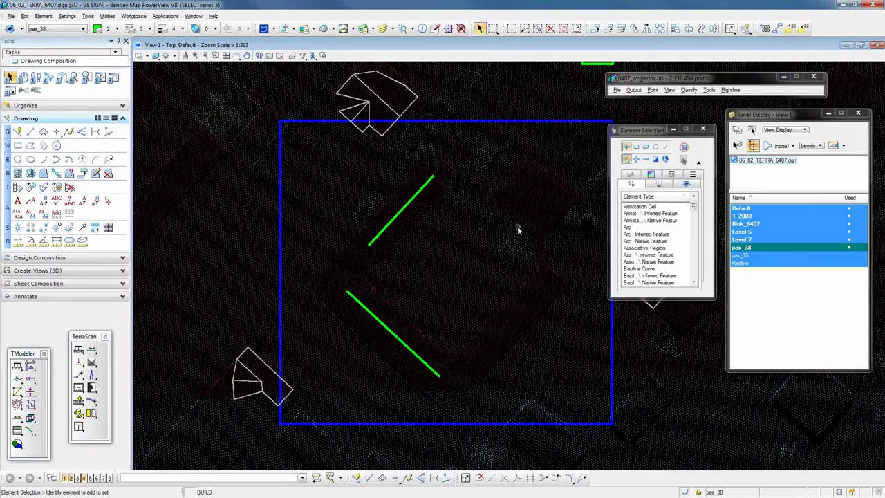
Close the loaded flightline points without saving the modified points
{"action": "scroll", "coordinate": [441, 295], "scroll_direction": "down", "scroll_amount": 3}
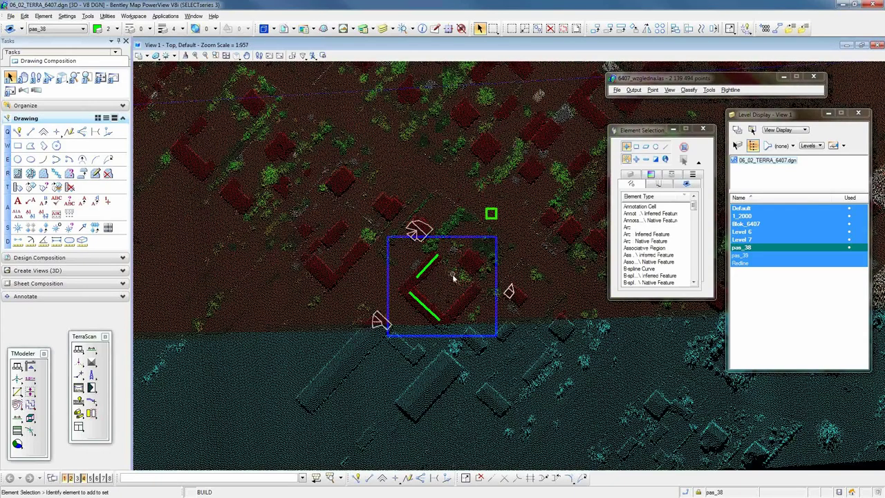
{"action": "left_click", "coordinate": [617, 90]}
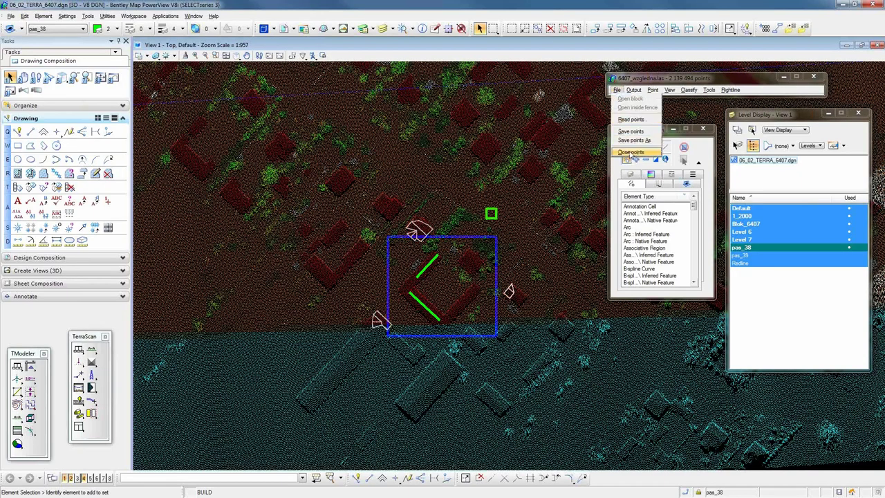
{"action": "left_click", "coordinate": [631, 152]}
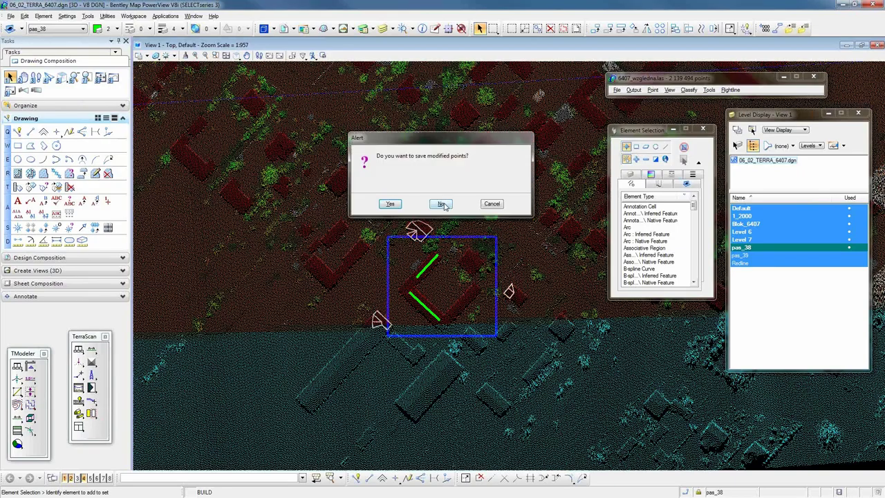
{"action": "left_click", "coordinate": [443, 204]}
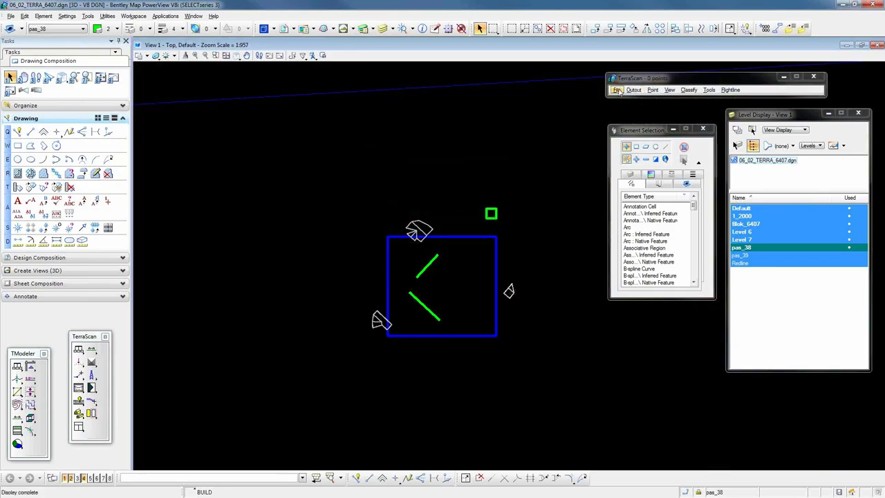
Read the points from 6407_wzgledna.las in the 06_02_TERRA folder with the default load settings
{"action": "left_click", "coordinate": [617, 91]}
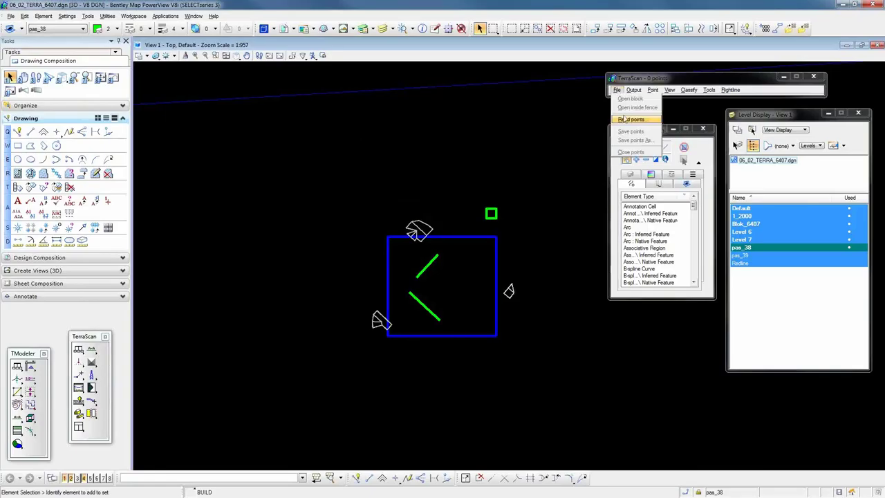
{"action": "left_click", "coordinate": [625, 121]}
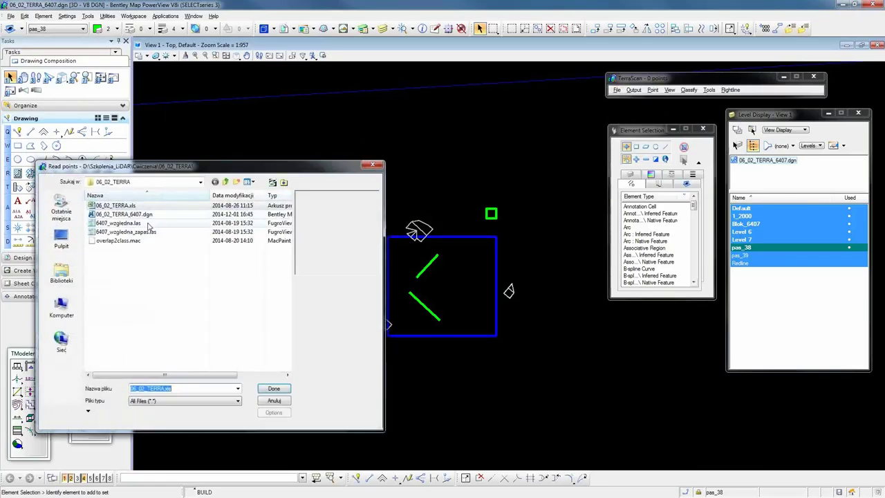
{"action": "left_click", "coordinate": [137, 224]}
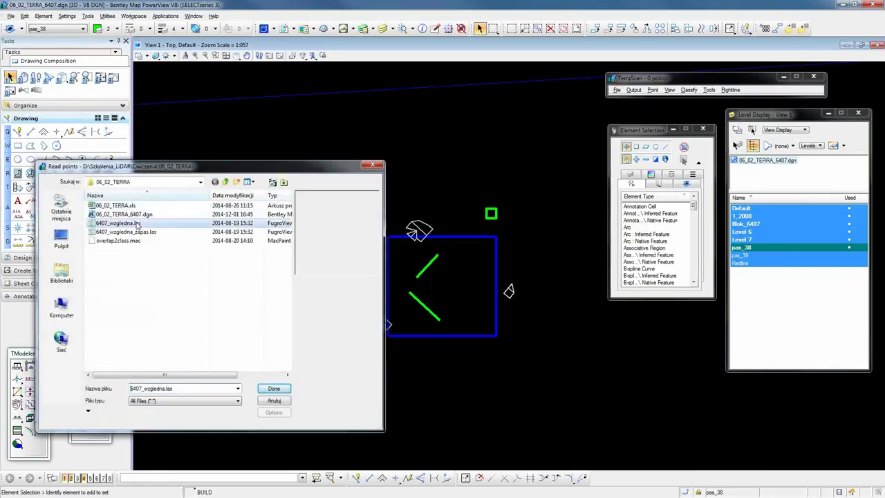
{"action": "left_click", "coordinate": [275, 389]}
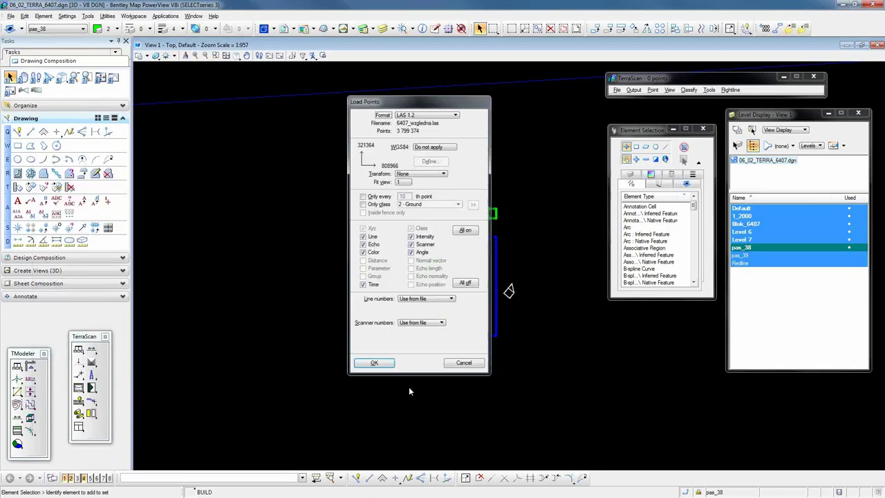
{"action": "left_click", "coordinate": [377, 368]}
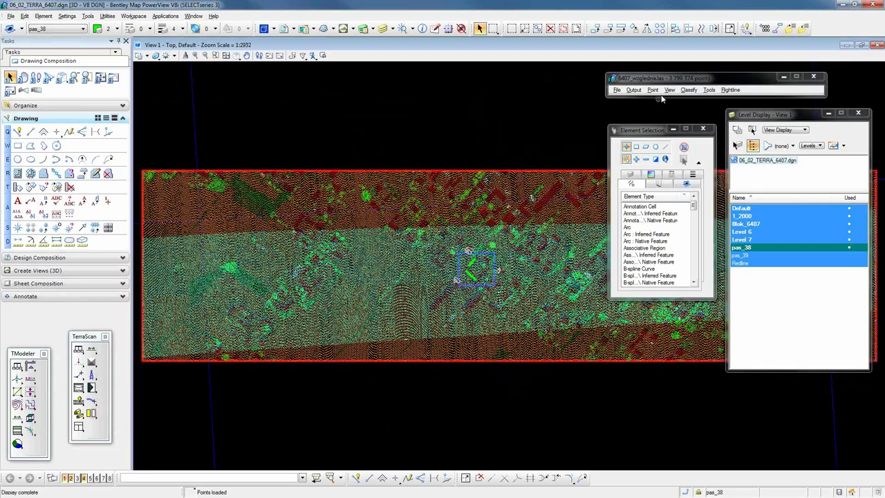
Delete the loaded points belonging to flightline 38
{"action": "mouse_move", "coordinate": [681, 152]}
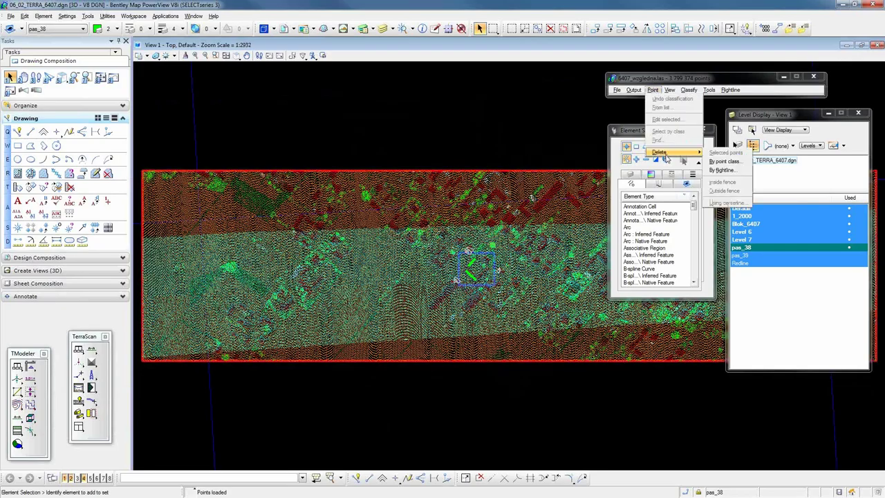
{"action": "left_click", "coordinate": [726, 171]}
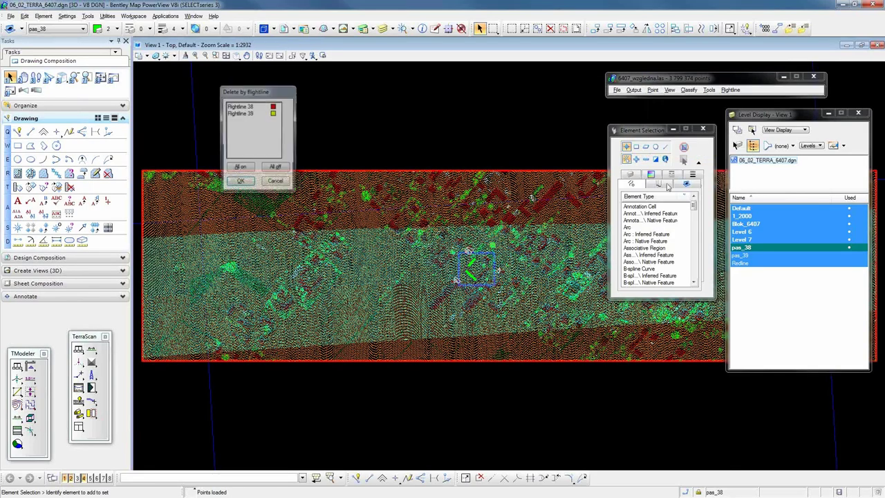
{"action": "left_click", "coordinate": [250, 106]}
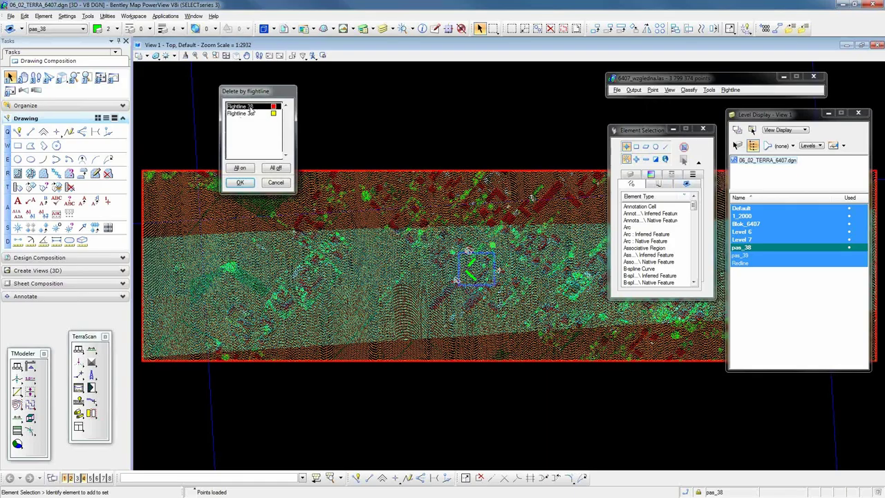
{"action": "left_click", "coordinate": [244, 183]}
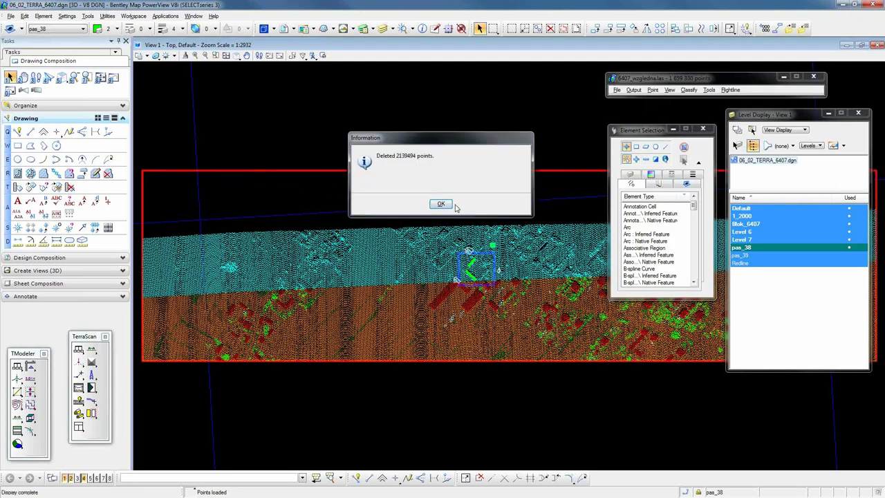
{"action": "left_click", "coordinate": [441, 205]}
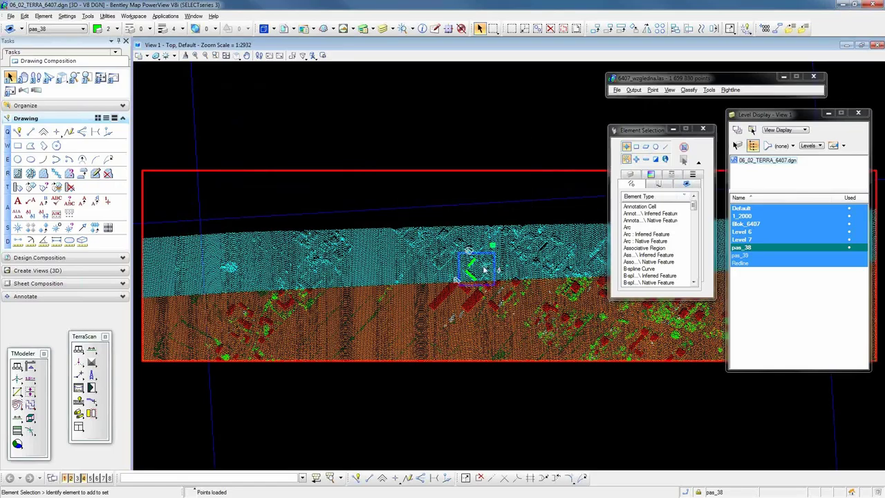
Place a block fence with Inside mode around the blue square, leaving a wide margin on every side
{"action": "scroll", "coordinate": [484, 270], "scroll_direction": "up", "scroll_amount": 2}
{"action": "scroll", "coordinate": [484, 269], "scroll_direction": "up", "scroll_amount": 4}
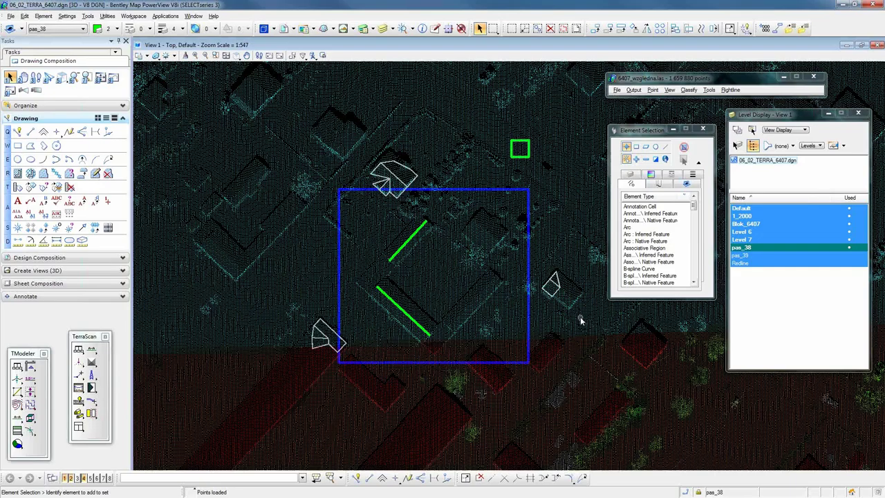
{"action": "left_click", "coordinate": [494, 29]}
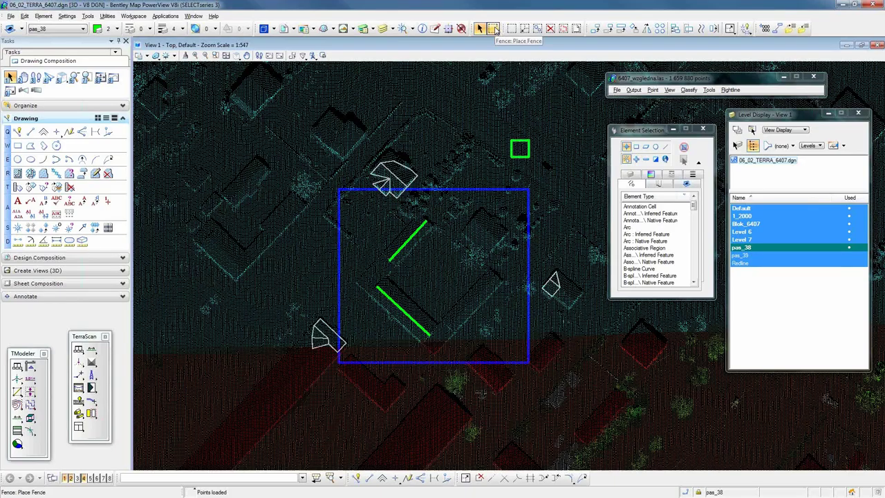
{"action": "left_click", "coordinate": [494, 28]}
{"action": "left_click", "coordinate": [249, 105]}
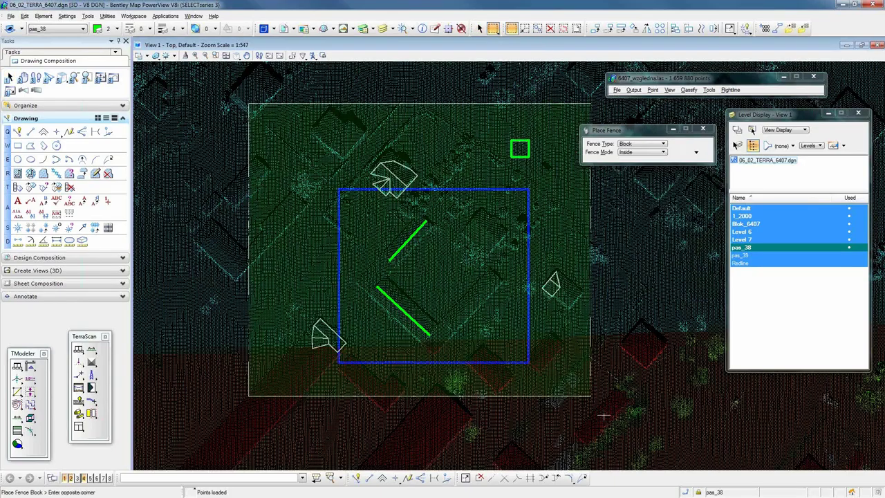
{"action": "left_click", "coordinate": [604, 417]}
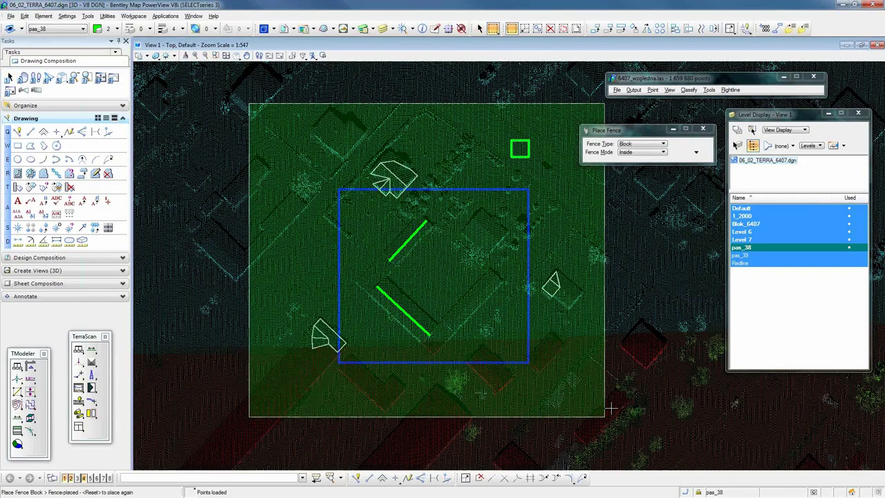
Open the macro overlap2class.mac from the 06_02_TERRA folder in TerraScan
{"action": "left_click", "coordinate": [717, 82]}
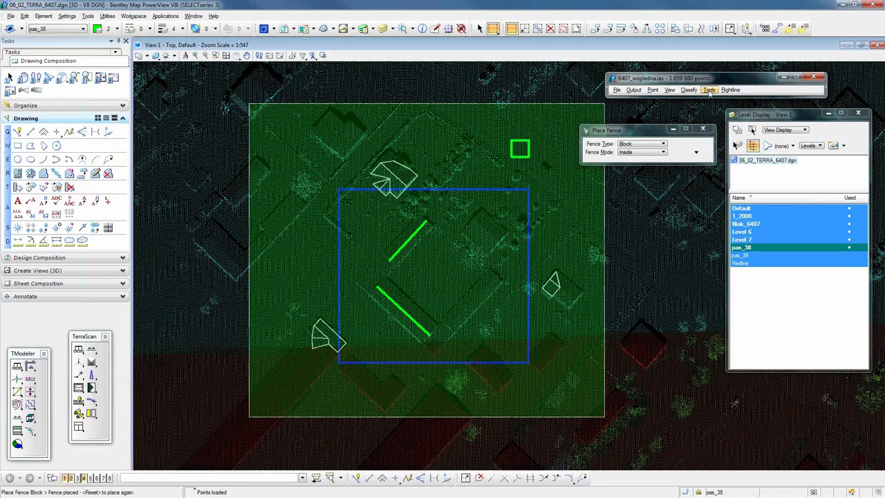
{"action": "left_click", "coordinate": [710, 90]}
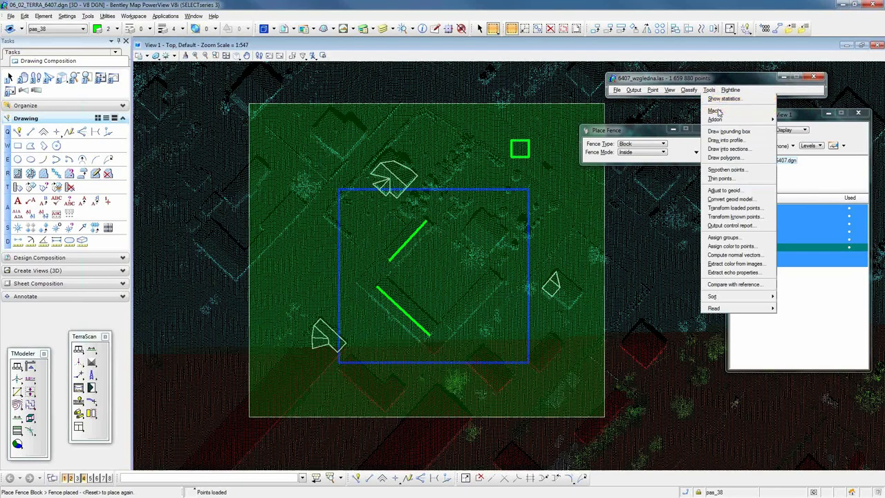
{"action": "left_click", "coordinate": [718, 109]}
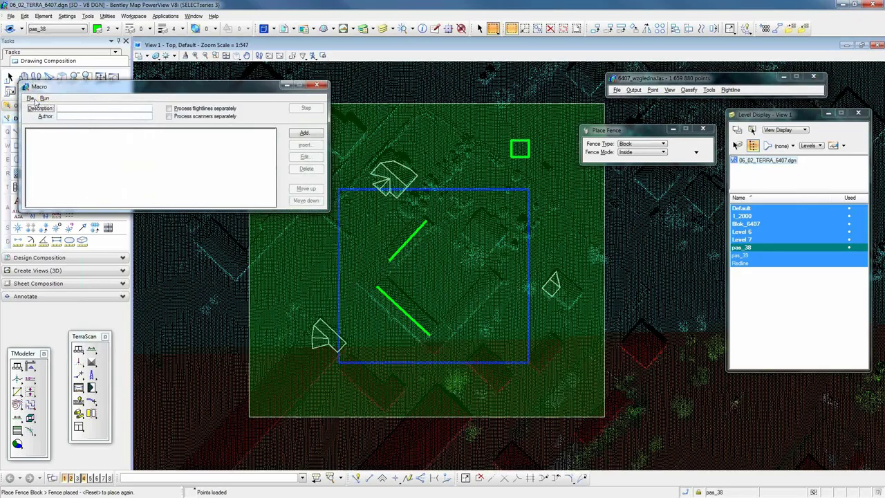
{"action": "left_click", "coordinate": [30, 98]}
{"action": "left_click", "coordinate": [36, 116]}
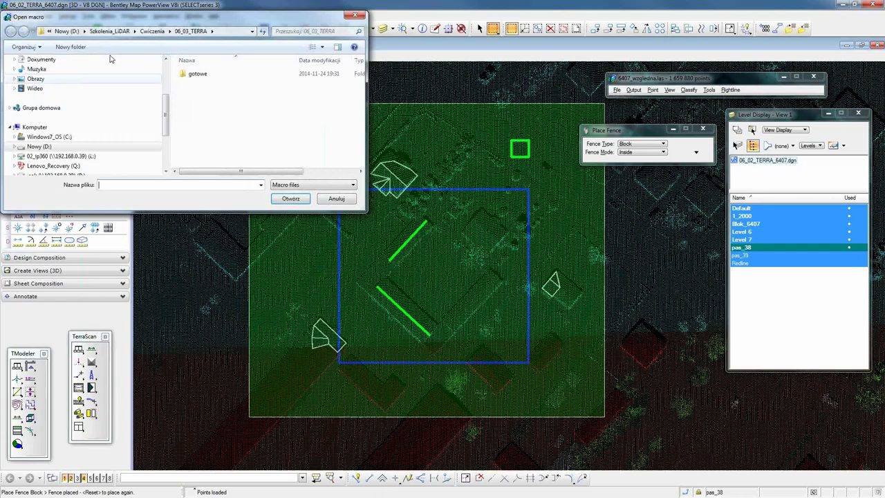
{"action": "left_click", "coordinate": [152, 31]}
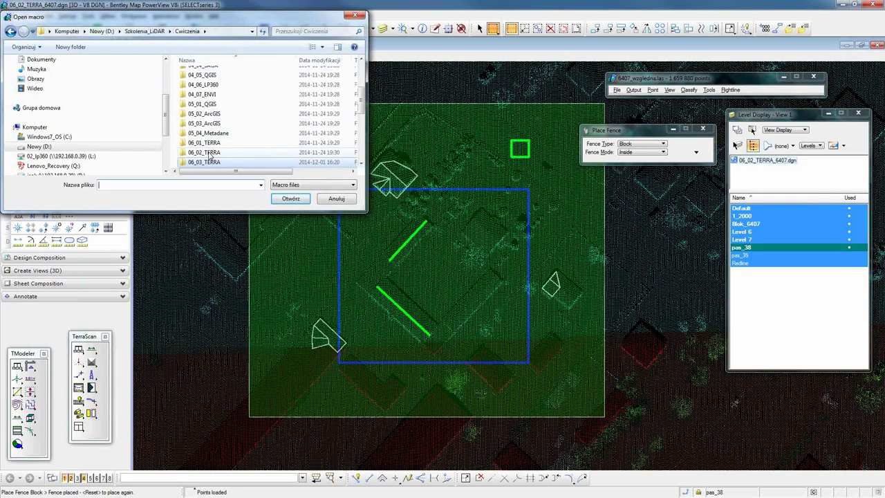
{"action": "double_click", "coordinate": [207, 152]}
{"action": "left_click", "coordinate": [211, 75]}
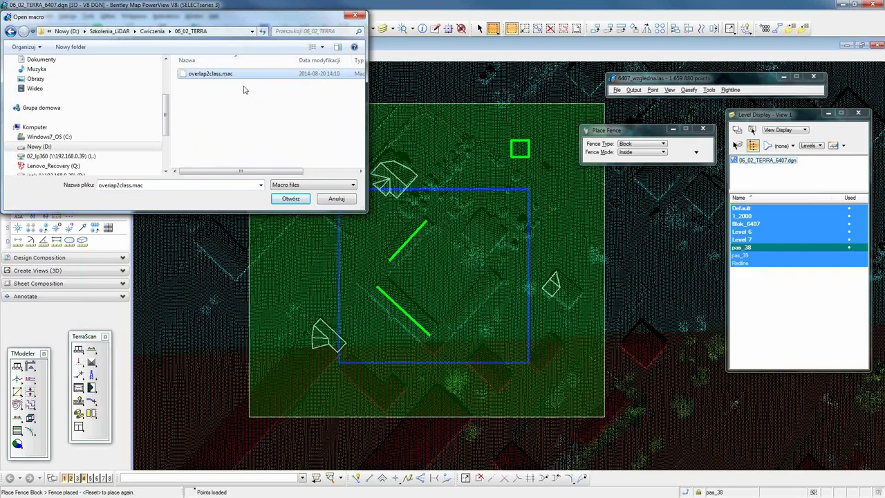
{"action": "left_click", "coordinate": [291, 199]}
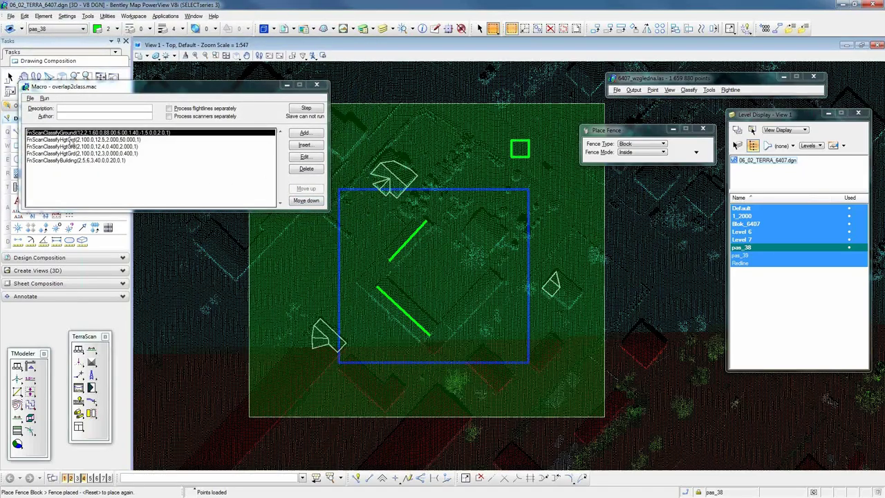
Review the classification steps of overlap2class.mac, run the macro on the loaded points, and close its report and macro windows
{"action": "left_click", "coordinate": [81, 141]}
{"action": "left_click", "coordinate": [81, 147]}
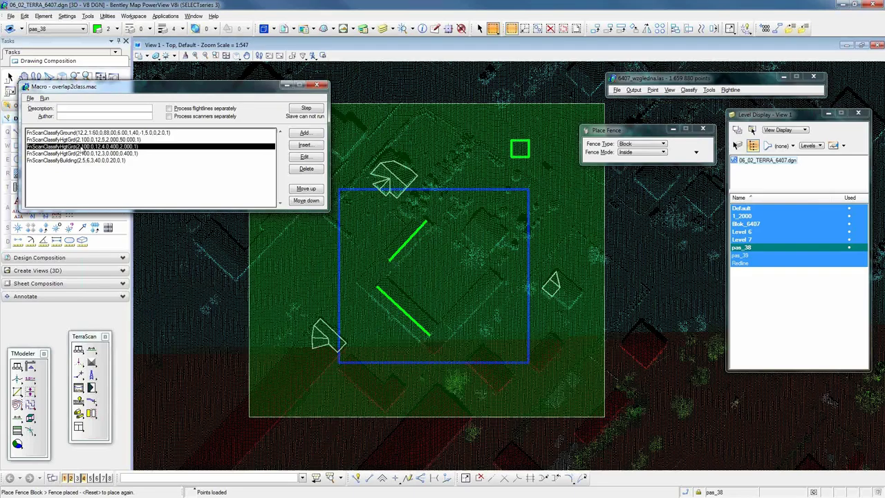
{"action": "left_click", "coordinate": [84, 153]}
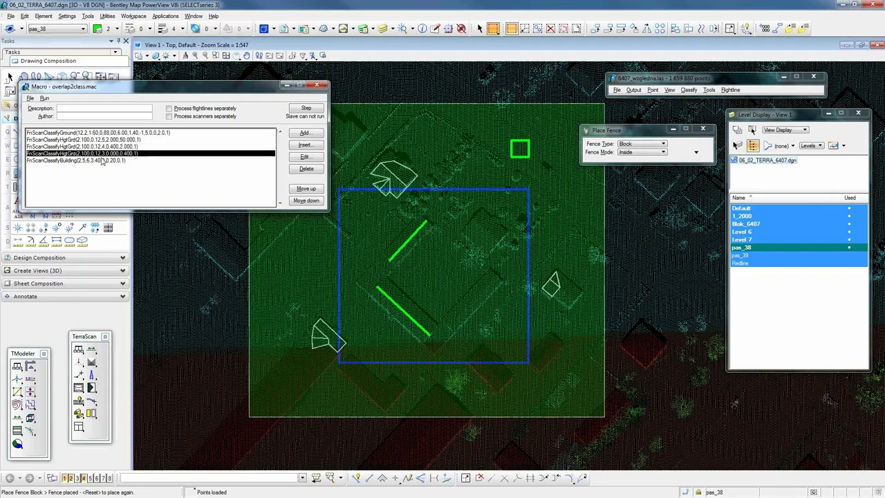
{"action": "left_click", "coordinate": [92, 160]}
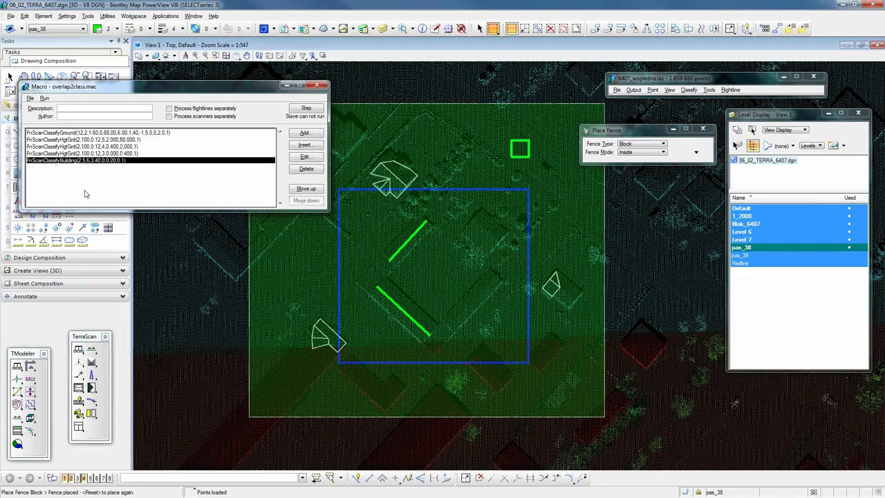
{"action": "left_click", "coordinate": [45, 99]}
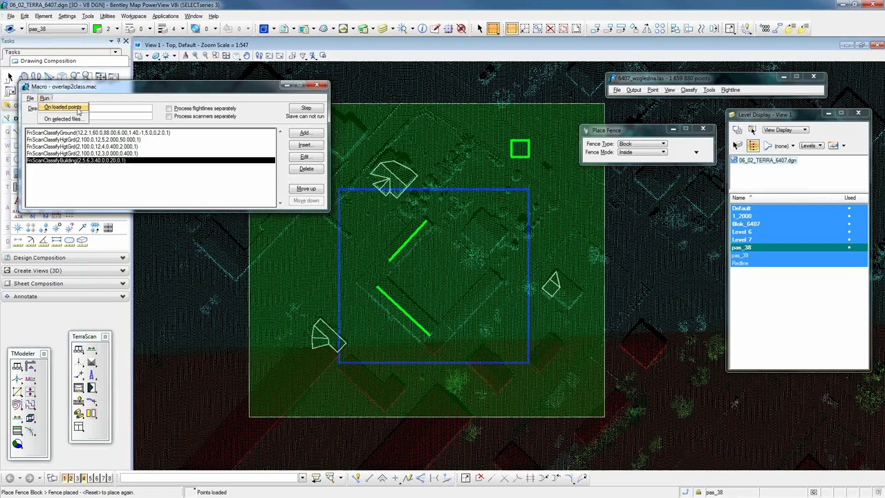
{"action": "left_click", "coordinate": [78, 109]}
{"action": "left_click", "coordinate": [407, 204]}
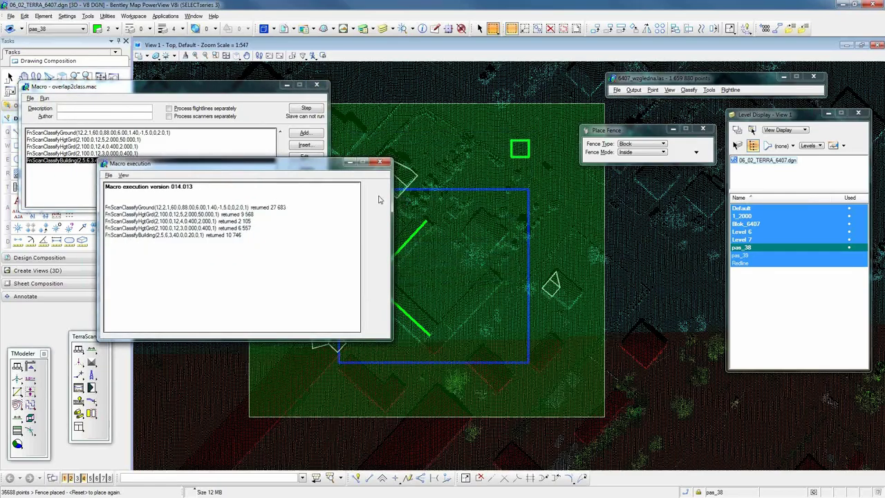
{"action": "left_click_drag", "start_coordinate": [325, 165], "coordinate": [254, 232]}
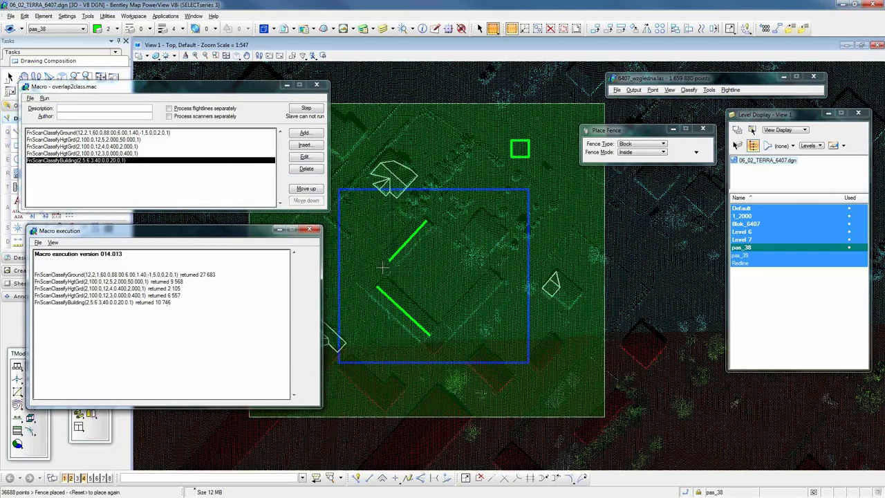
{"action": "left_click", "coordinate": [313, 229]}
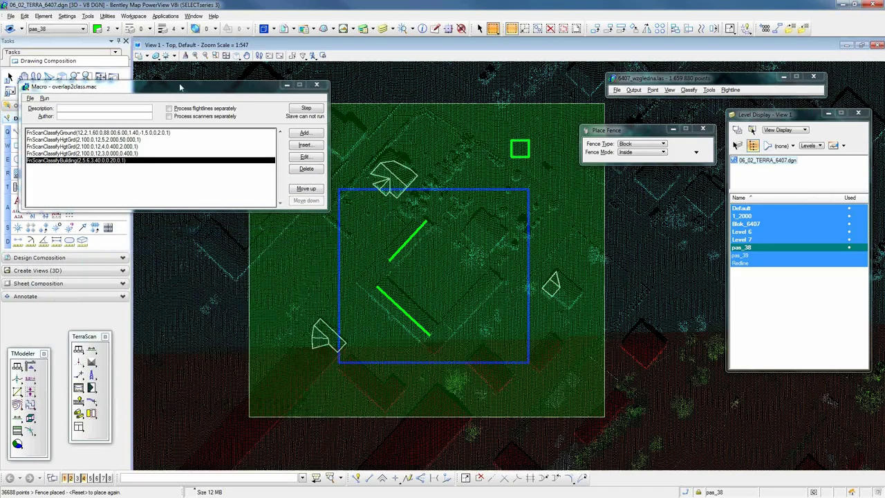
{"action": "left_click", "coordinate": [316, 86]}
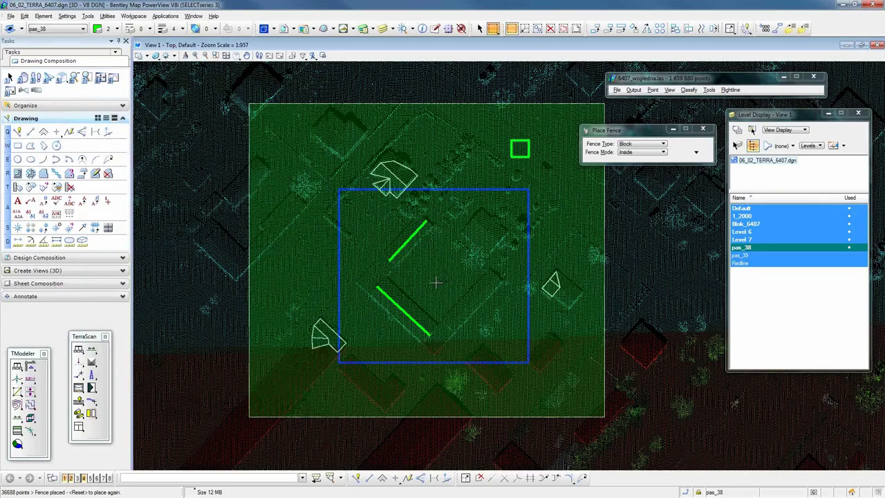
Vectorize the buildings inside the fence from roof class 6 - Building with lower classes 2-3, maximum gap 3.0 m and minimum area 40.0
{"action": "scroll", "coordinate": [435, 282], "scroll_direction": "down", "scroll_amount": 2}
{"action": "scroll", "coordinate": [435, 273], "scroll_direction": "up", "scroll_amount": 2}
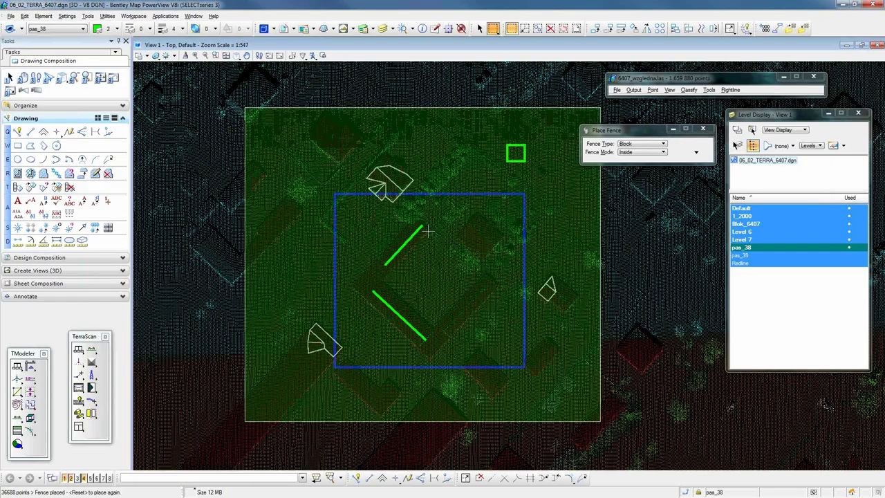
{"action": "left_click", "coordinate": [78, 414]}
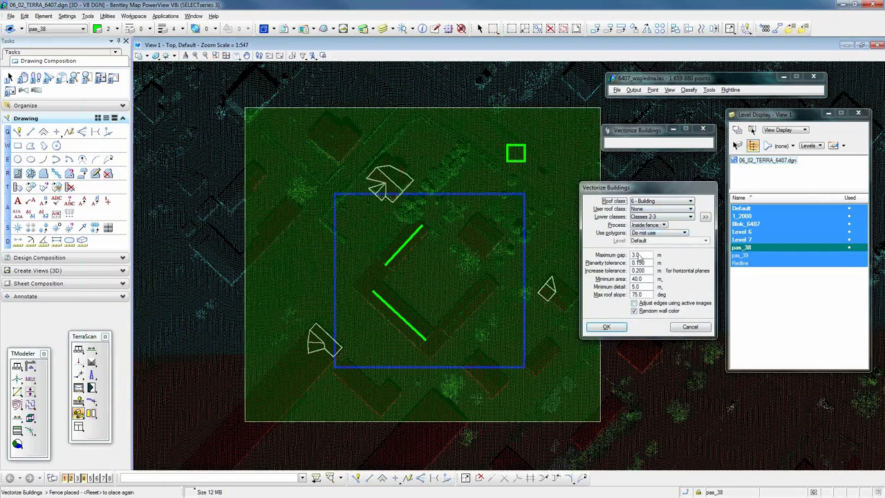
{"action": "left_click", "coordinate": [606, 328]}
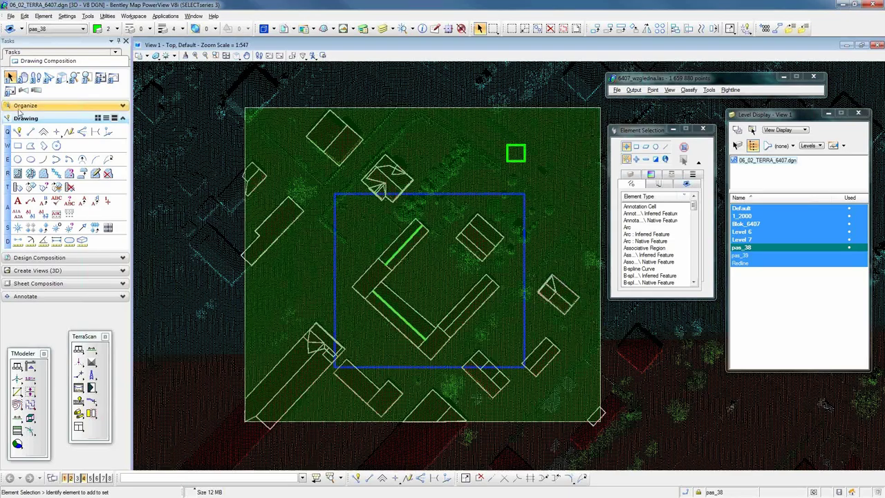
Make pas_39 the active level and hide level pas_38
{"action": "left_click", "coordinate": [750, 256]}
{"action": "double_click", "coordinate": [751, 256]}
{"action": "left_click", "coordinate": [750, 248]}
{"action": "left_click", "coordinate": [750, 248]}
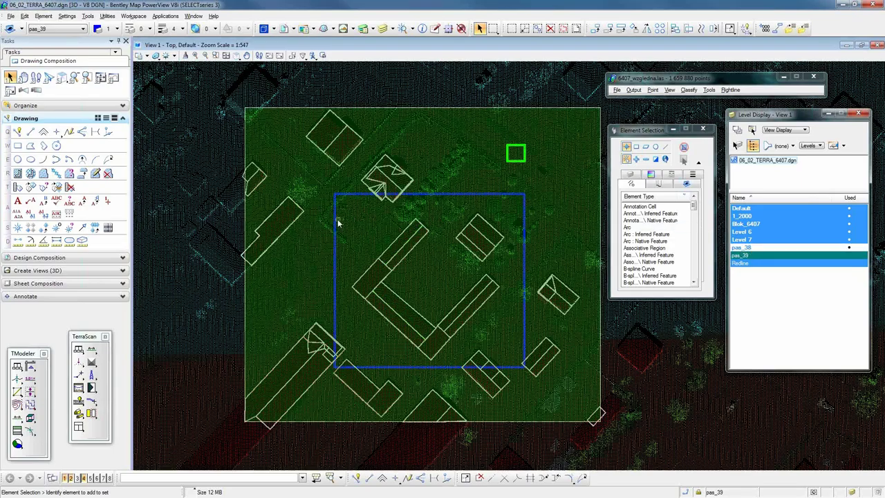
Trace the northwest and southwest wing ridges of the U-shaped building inside the blue square as two separate SmartLines on level pas_39
{"action": "left_click", "coordinate": [18, 131]}
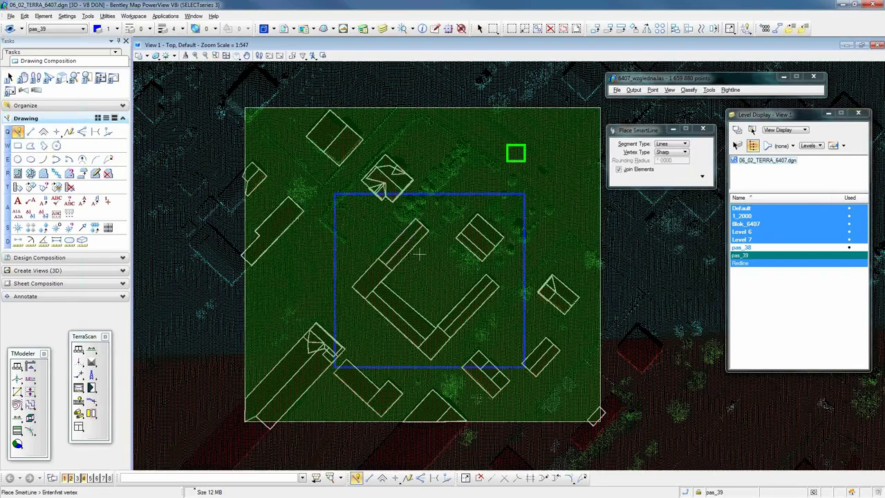
{"action": "scroll", "coordinate": [417, 223], "scroll_direction": "up", "scroll_amount": 5}
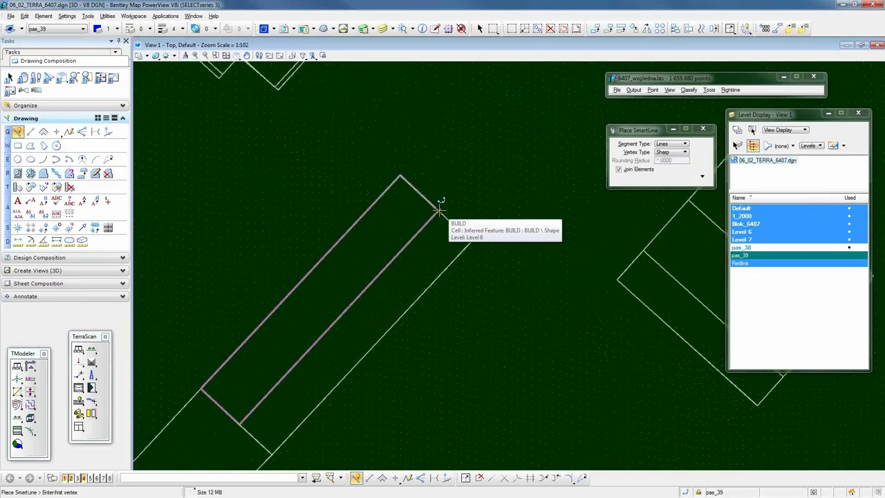
{"action": "left_click", "coordinate": [439, 210]}
{"action": "left_click", "coordinate": [239, 422]}
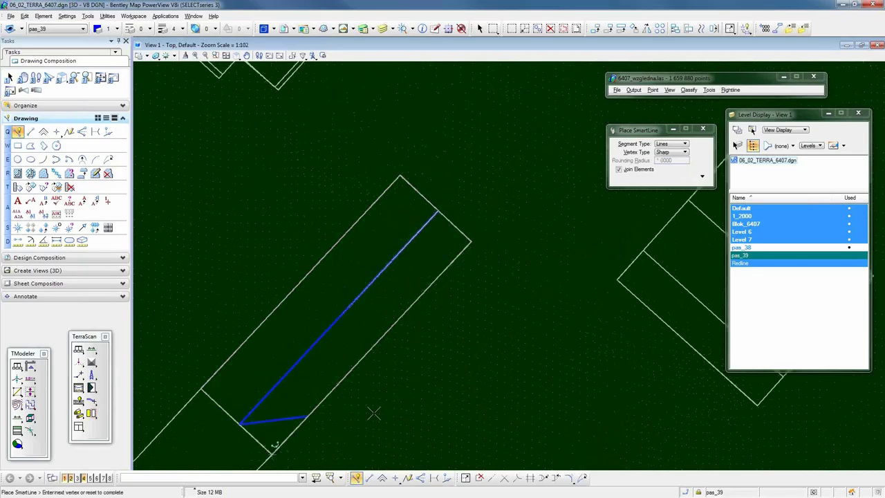
{"action": "right_click", "coordinate": [429, 393]}
{"action": "scroll", "coordinate": [312, 251], "scroll_direction": "down", "scroll_amount": 3}
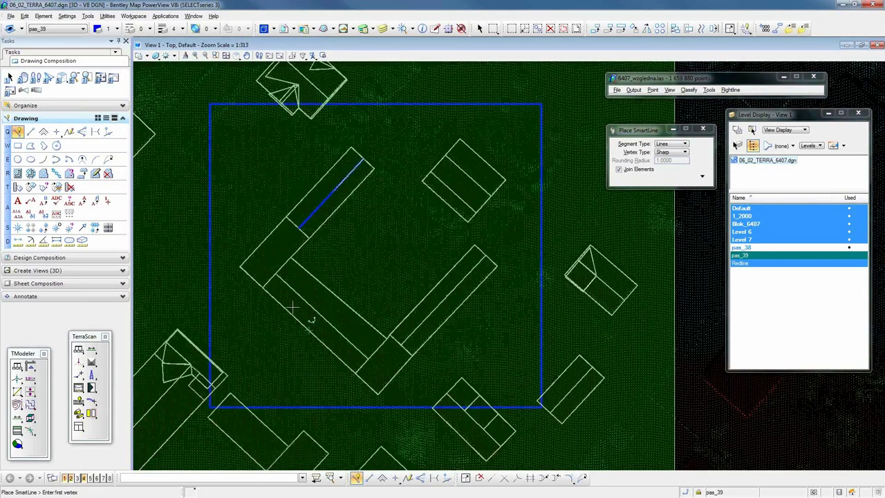
{"action": "left_click", "coordinate": [277, 274]}
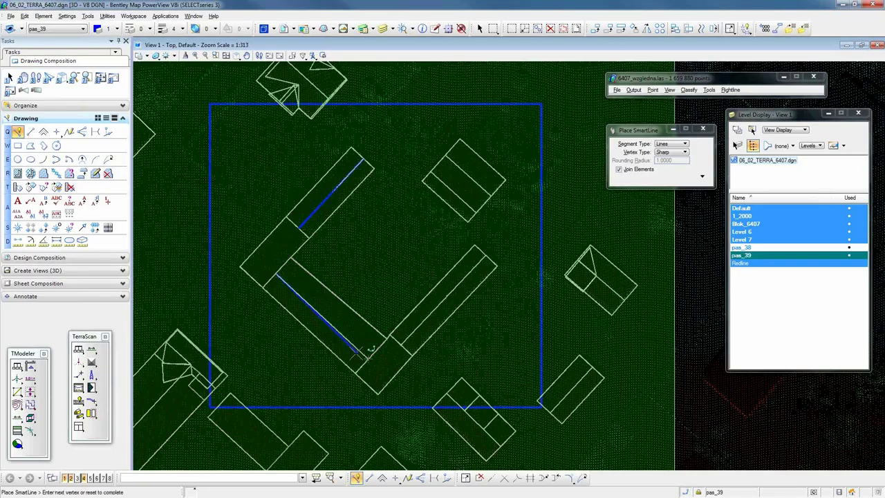
{"action": "left_click", "coordinate": [368, 357]}
{"action": "right_click", "coordinate": [404, 272]}
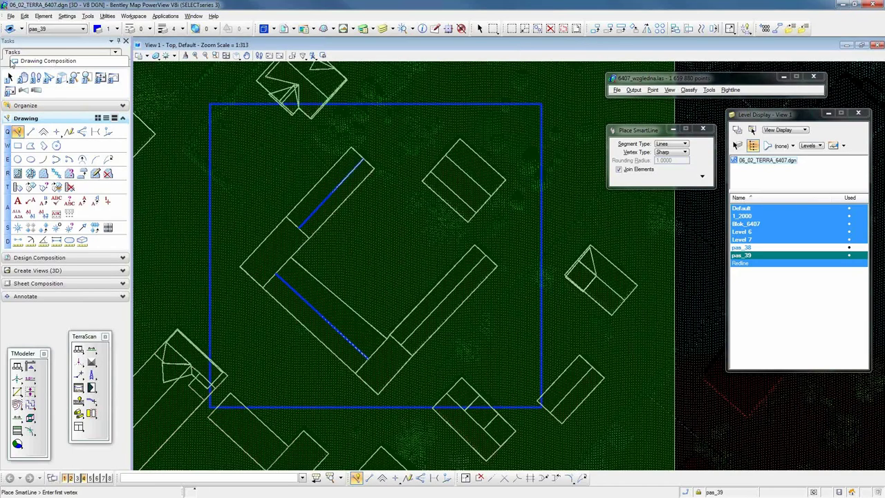
Delete the vectorized models of the U-shaped building and the smaller building northeast of it inside the blue square
{"action": "left_click", "coordinate": [9, 76]}
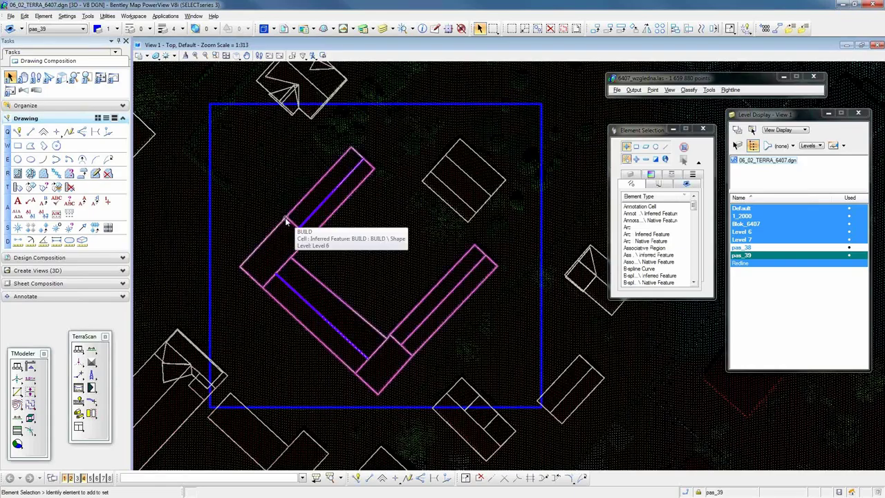
{"action": "left_click", "coordinate": [285, 221]}
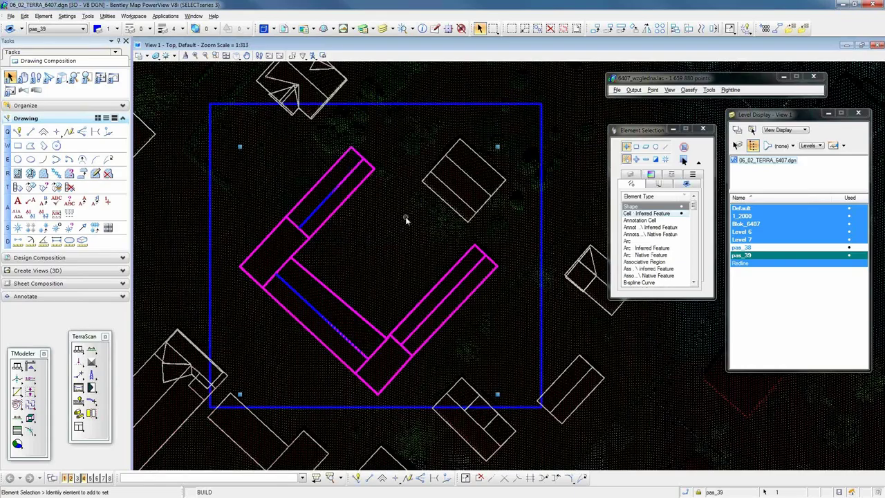
{"action": "key", "text": "Delete"}
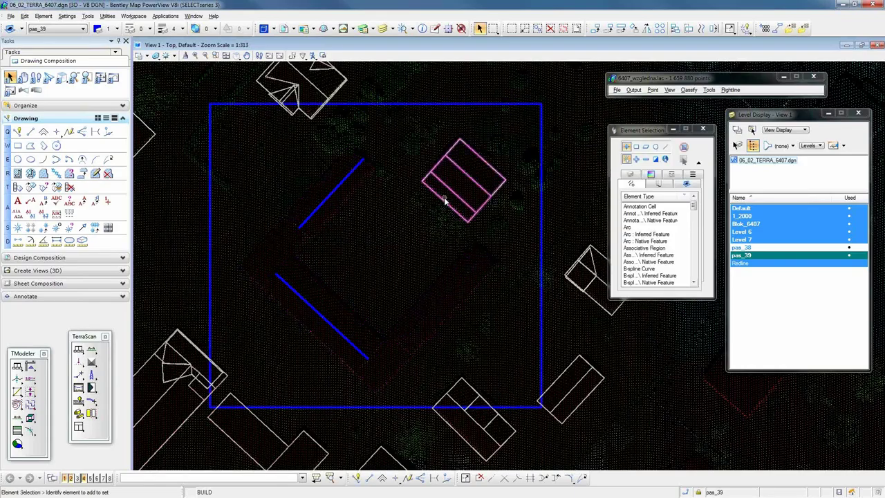
{"action": "left_click", "coordinate": [445, 201]}
{"action": "key", "text": "Delete"}
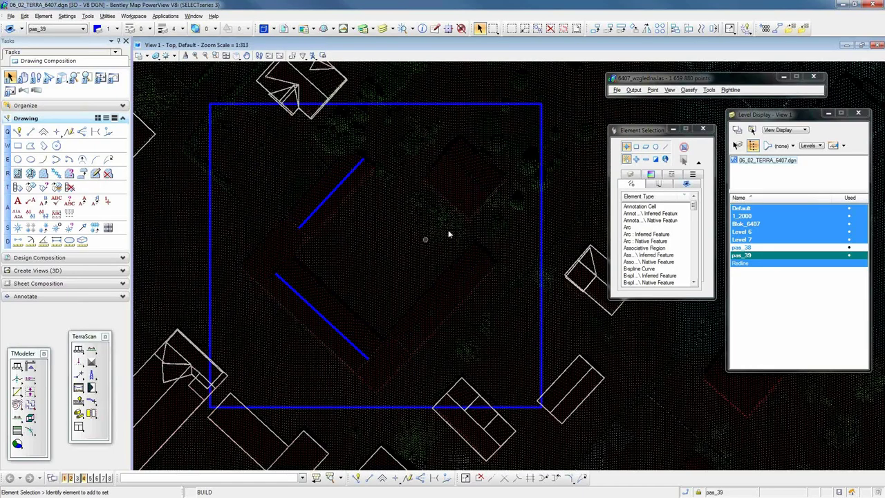
Show level pas_38 again and select all the ridge lines of both levels inside the blue square
{"action": "left_click", "coordinate": [753, 249]}
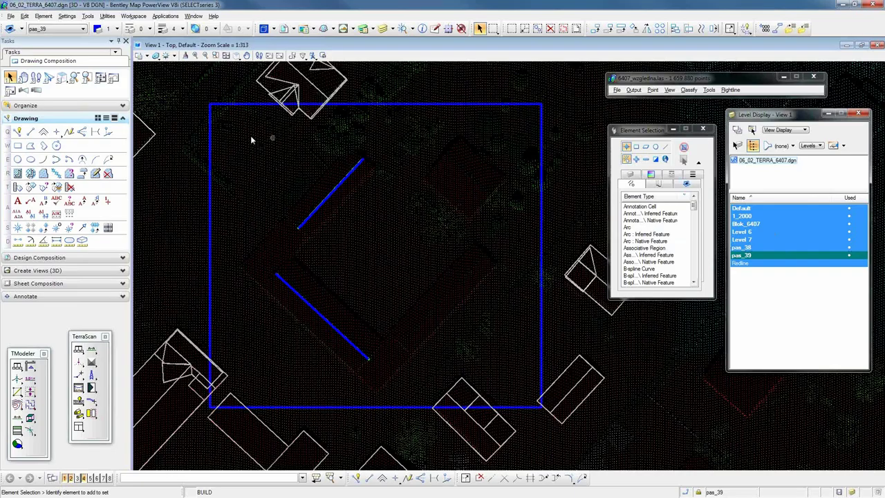
{"action": "left_click", "coordinate": [481, 29]}
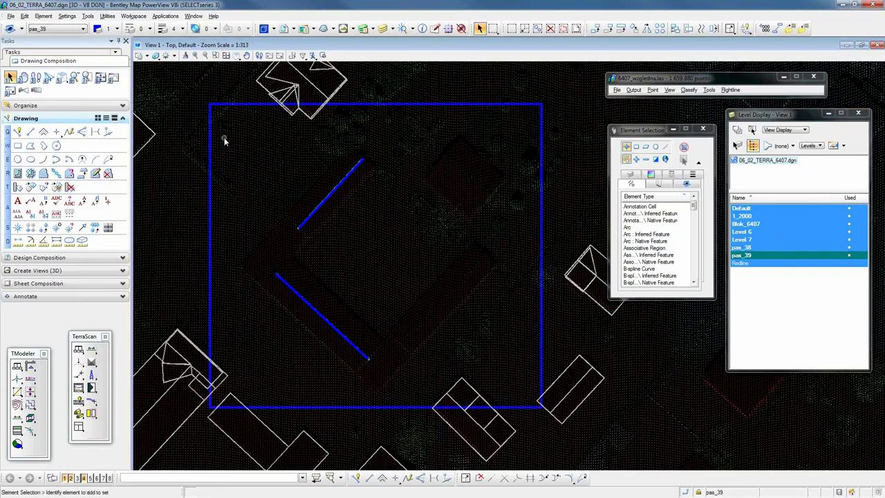
{"action": "left_click_drag", "start_coordinate": [225, 138], "coordinate": [421, 375]}
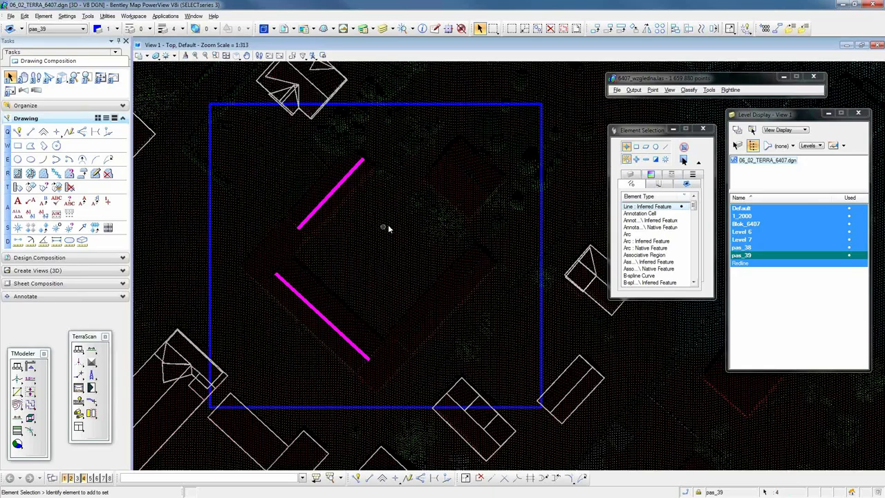
Export the selected ridge lines' coordinates in X Y Z order with comma separator to kalenice.txt in the 06_02_TERRA folder, and clear the selection
{"action": "left_click", "coordinate": [791, 29]}
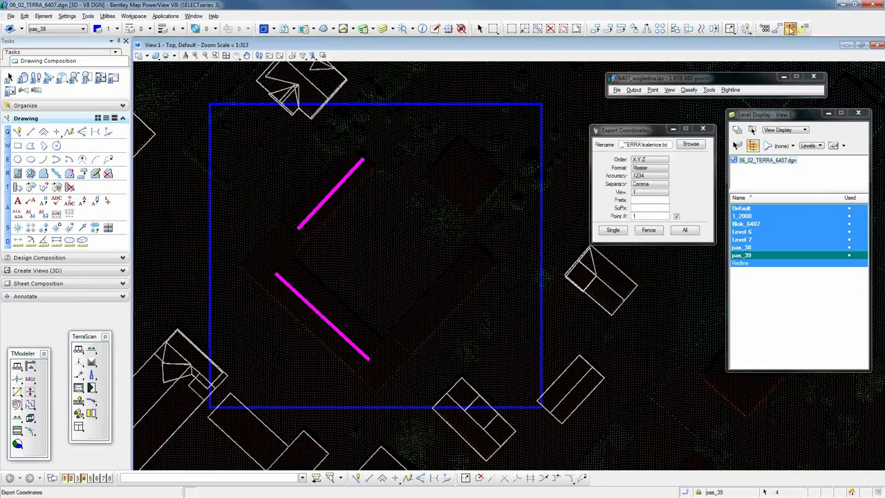
{"action": "left_click", "coordinate": [691, 145]}
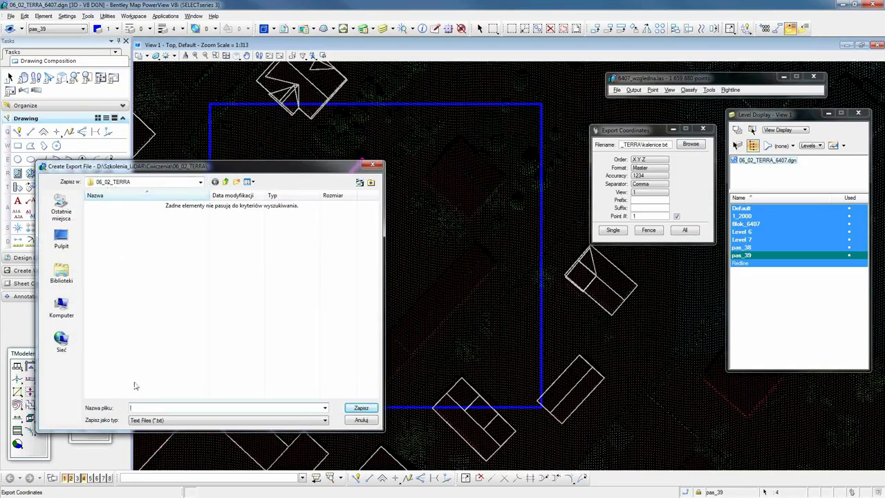
{"action": "left_click", "coordinate": [135, 407]}
{"action": "left_click", "coordinate": [361, 408]}
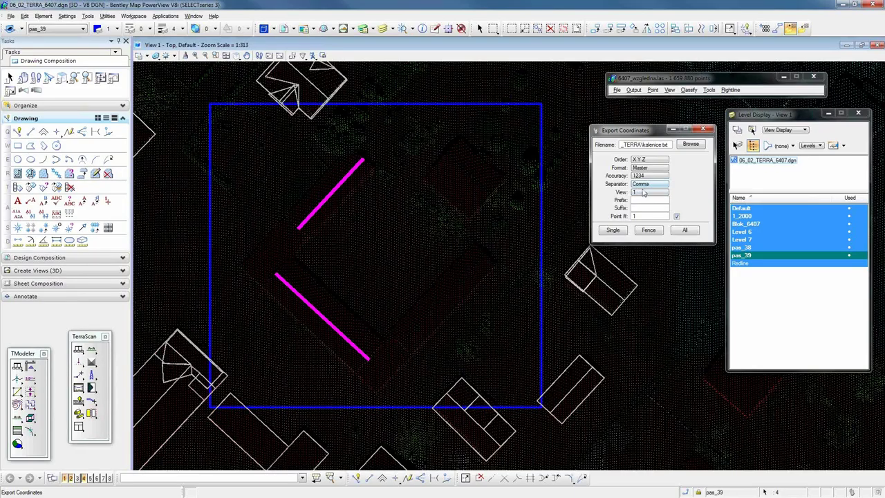
{"action": "left_click", "coordinate": [616, 232]}
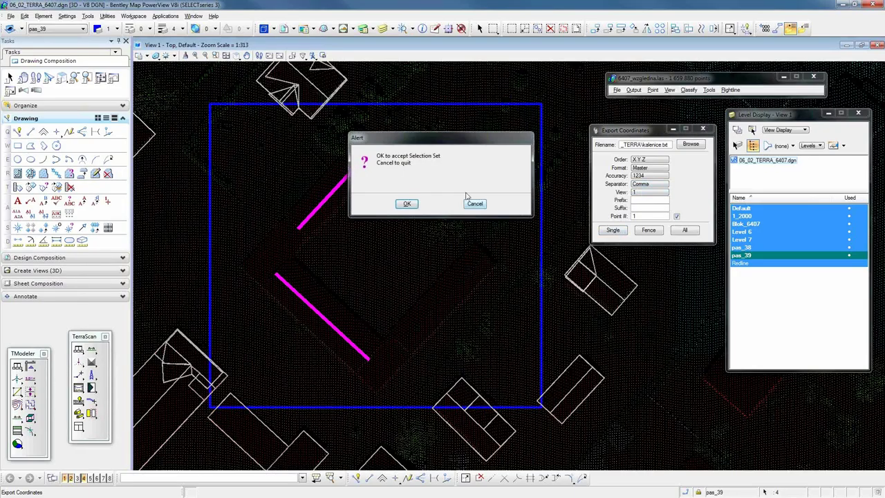
{"action": "left_click", "coordinate": [409, 204]}
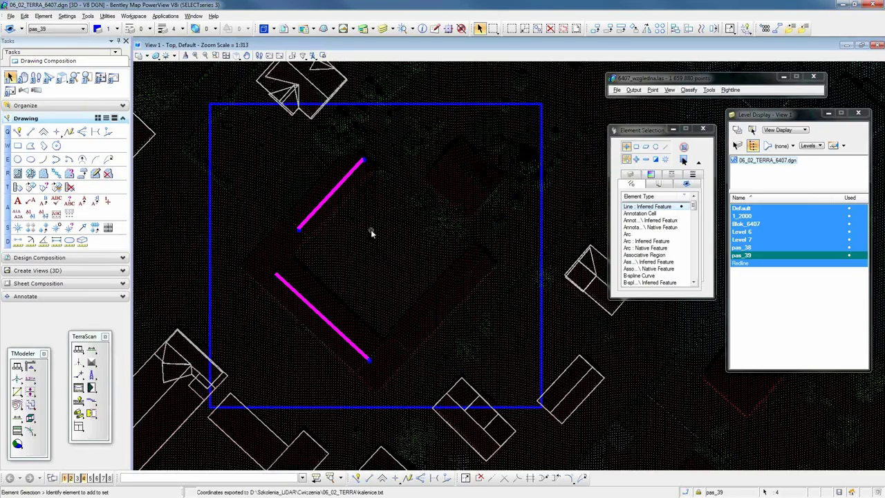
{"action": "left_click", "coordinate": [365, 222]}
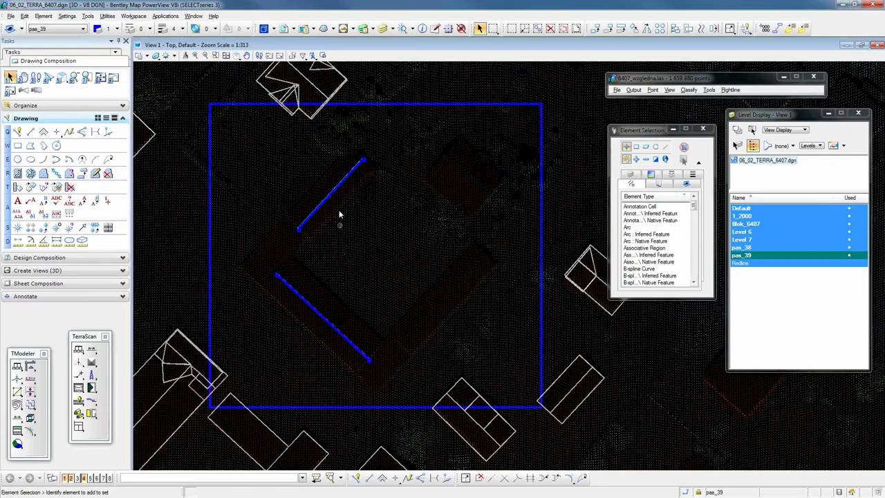
Examine the point cloud in and around the small green square northeast of the blue square
{"action": "scroll", "coordinate": [322, 257], "scroll_direction": "down", "scroll_amount": 2}
{"action": "scroll", "coordinate": [322, 260], "scroll_direction": "down", "scroll_amount": 2}
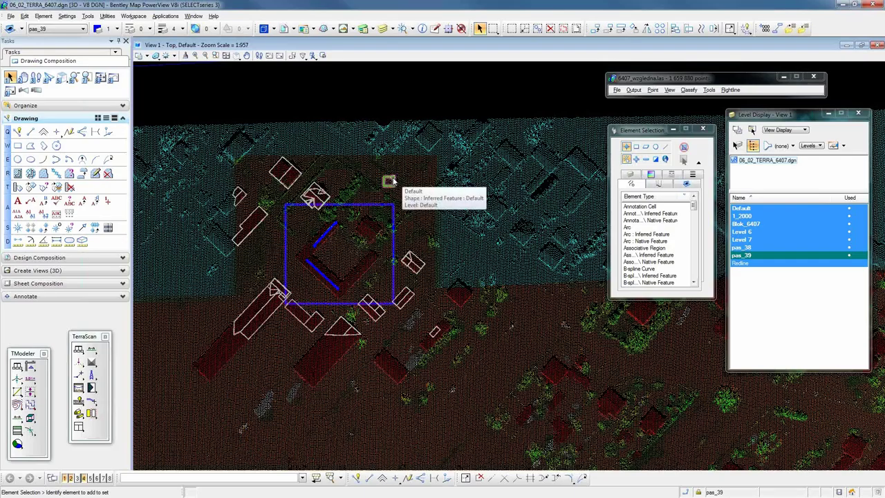
{"action": "scroll", "coordinate": [396, 178], "scroll_direction": "up", "scroll_amount": 2}
{"action": "scroll", "coordinate": [396, 178], "scroll_direction": "up", "scroll_amount": 4}
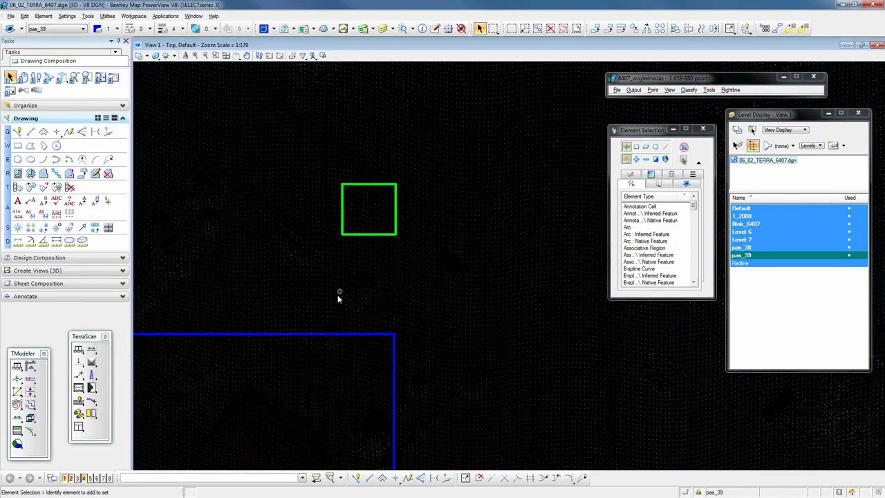
{"action": "scroll", "coordinate": [337, 295], "scroll_direction": "down", "scroll_amount": 2}
{"action": "scroll", "coordinate": [364, 211], "scroll_direction": "up", "scroll_amount": 1}
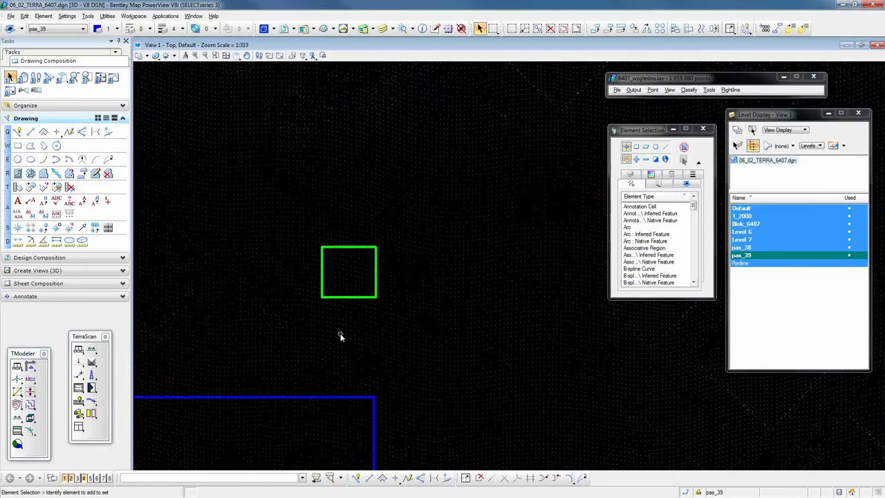
{"action": "scroll", "coordinate": [340, 337], "scroll_direction": "down", "scroll_amount": 2}
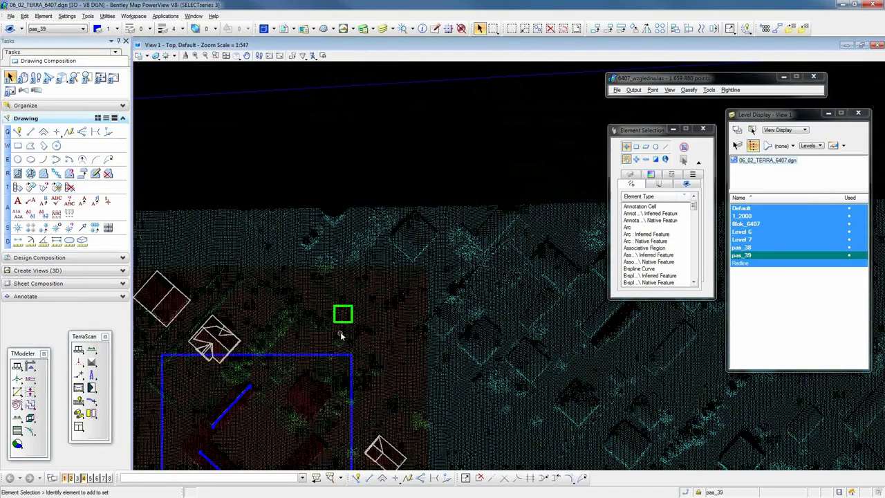
Color the point cloud in view 1 by Point color
{"action": "left_click", "coordinate": [671, 91]}
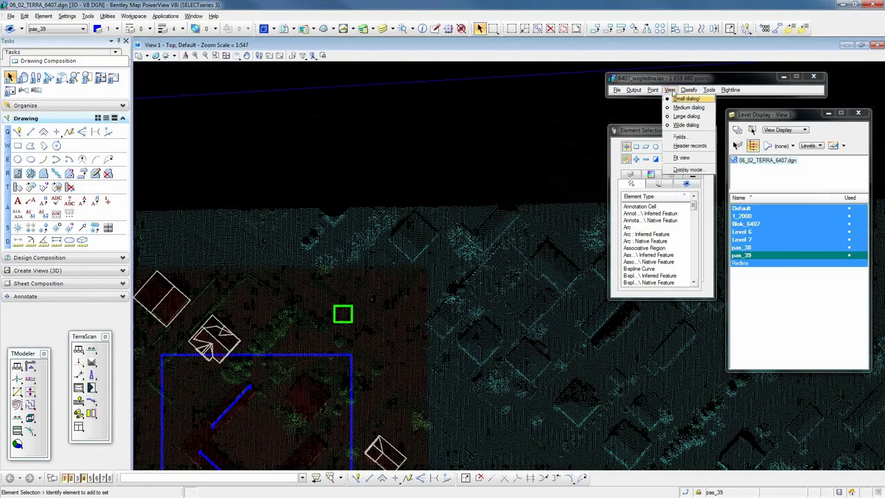
{"action": "left_click", "coordinate": [681, 172]}
{"action": "left_click", "coordinate": [782, 141]}
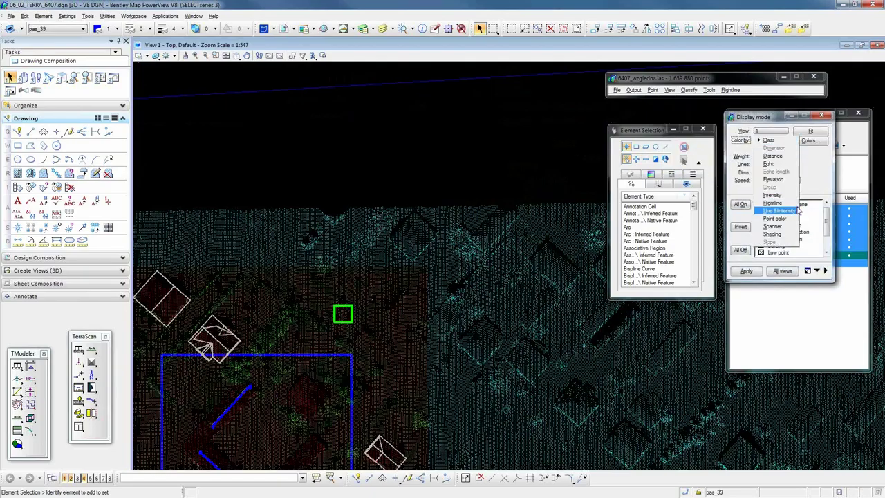
{"action": "left_click", "coordinate": [785, 219]}
{"action": "left_click", "coordinate": [748, 272]}
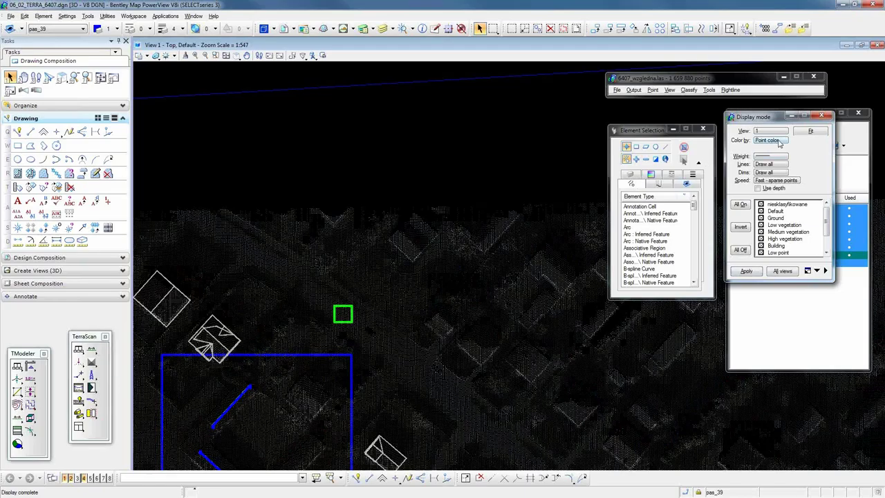
Switch the point cloud coloring in view 1 back to Class
{"action": "left_click", "coordinate": [769, 140]}
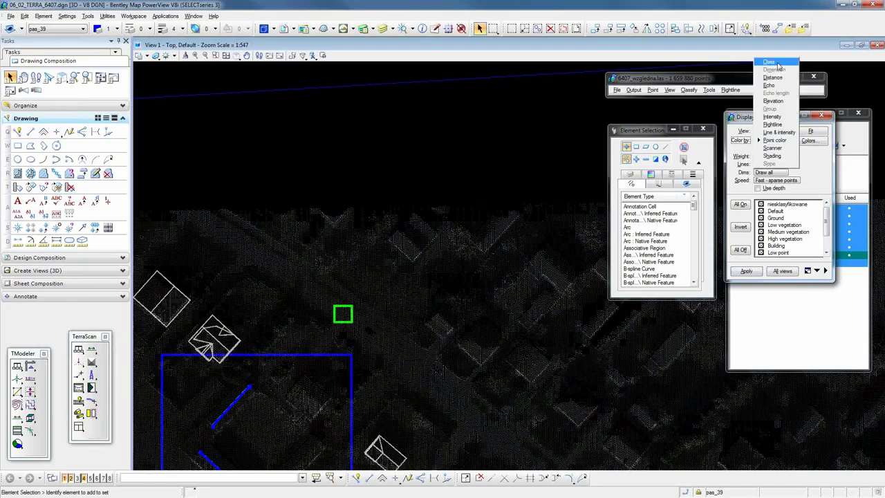
{"action": "left_click", "coordinate": [775, 66]}
{"action": "left_click", "coordinate": [747, 271]}
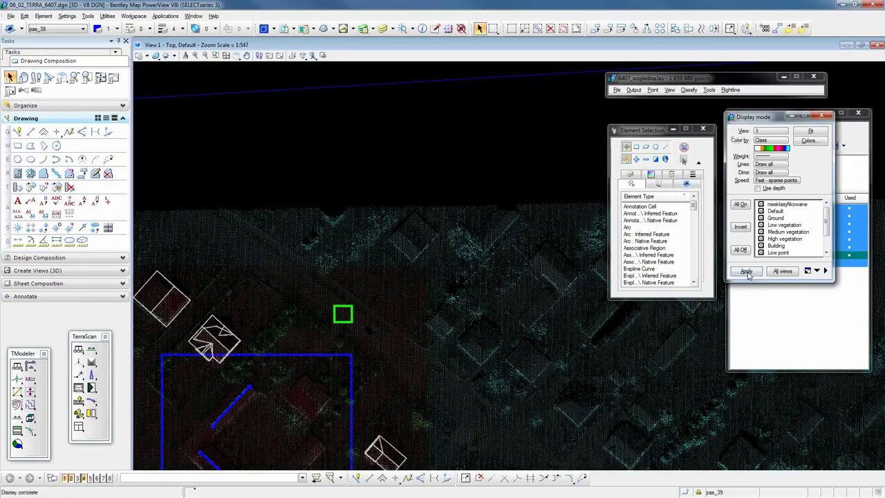
Place a point on level pas_39 just inside the southwest corner of the small green square
{"action": "scroll", "coordinate": [346, 328], "scroll_direction": "up", "scroll_amount": 5}
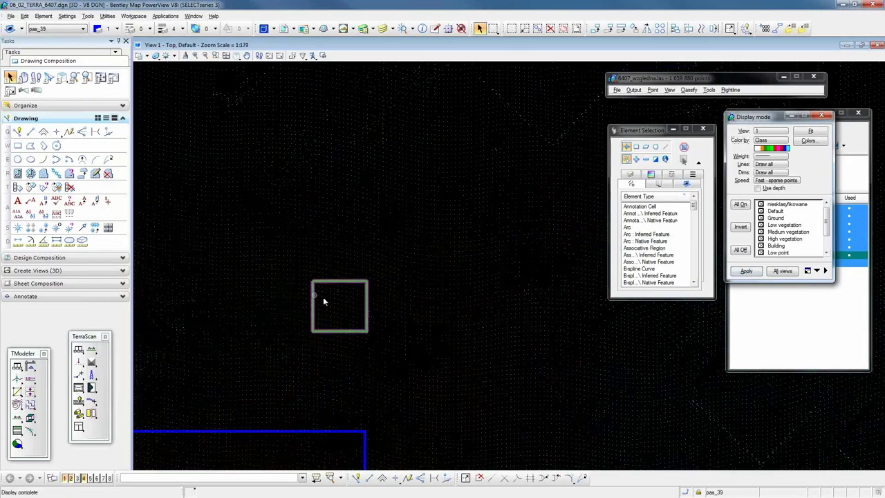
{"action": "scroll", "coordinate": [333, 316], "scroll_direction": "down", "scroll_amount": 1}
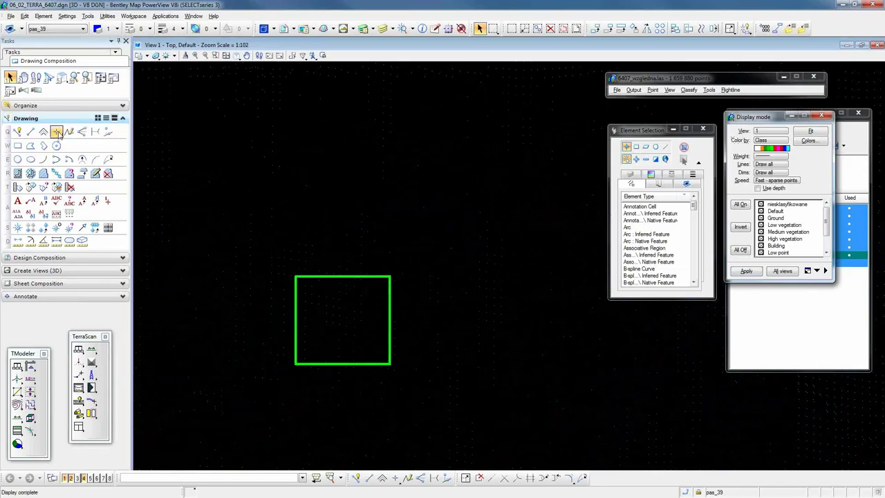
{"action": "left_click", "coordinate": [58, 134]}
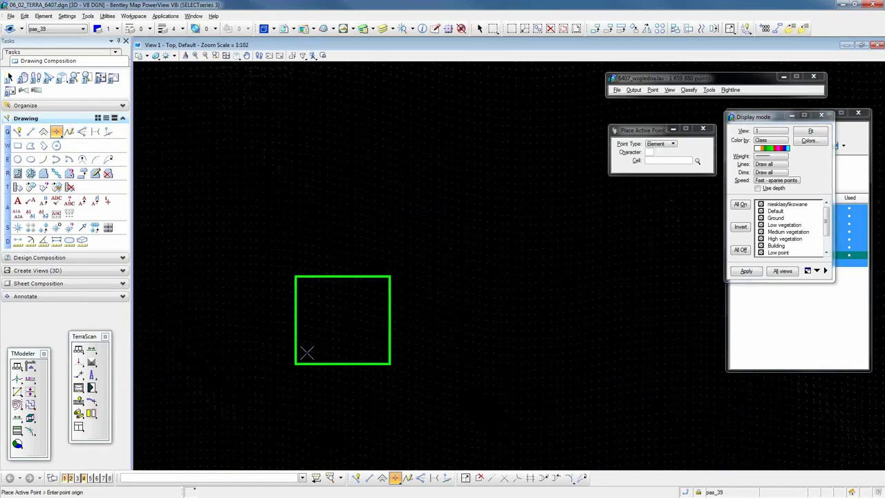
{"action": "key", "text": "Escape"}
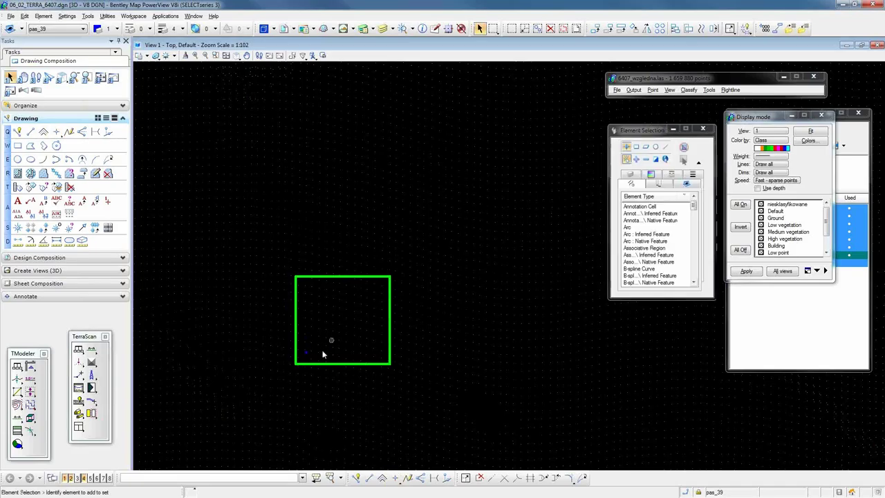
Copy the point in the green square as a rectangular array of 3 rows and 3 columns with 1.0000 row and column spacing
{"action": "scroll", "coordinate": [308, 358], "scroll_direction": "up", "scroll_amount": 5}
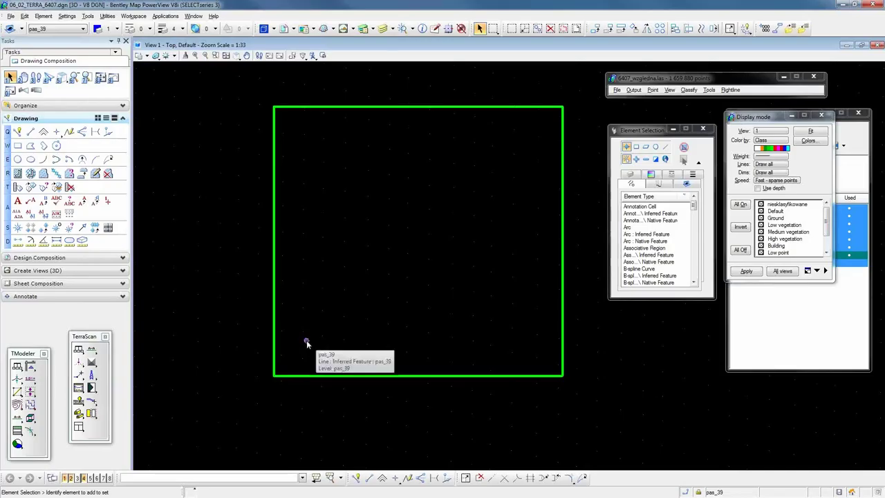
{"action": "left_click", "coordinate": [307, 342]}
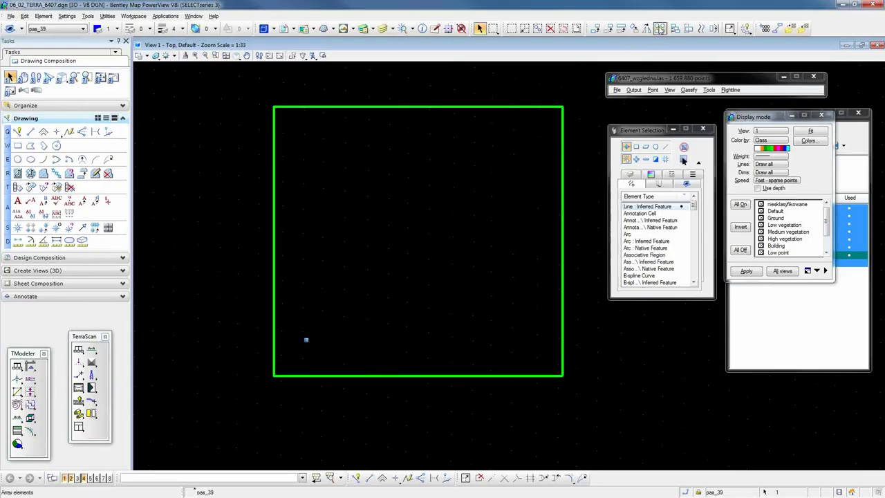
{"action": "left_click", "coordinate": [660, 29]}
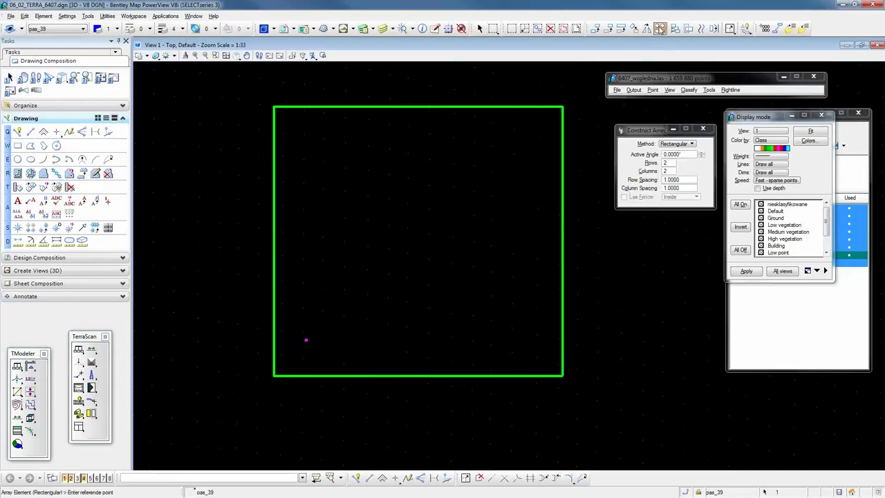
{"action": "left_click_drag", "start_coordinate": [639, 130], "coordinate": [609, 251]}
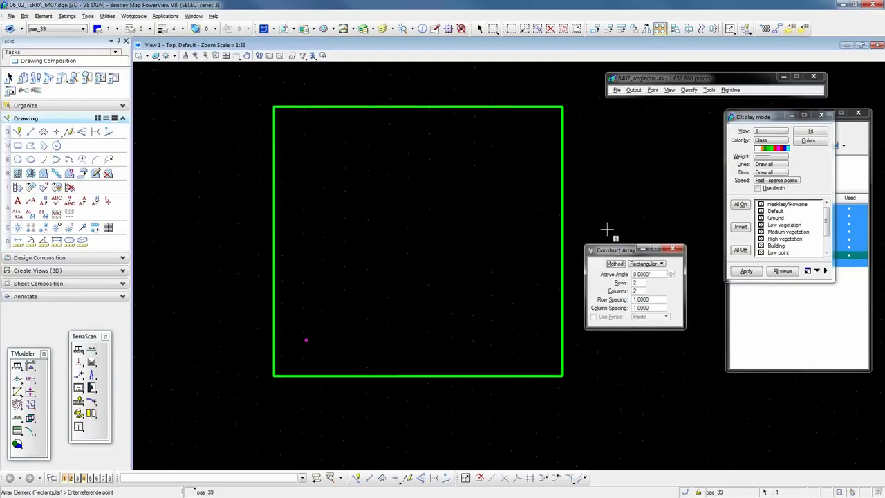
{"action": "double_click", "coordinate": [638, 284]}
{"action": "type", "text": "3"}
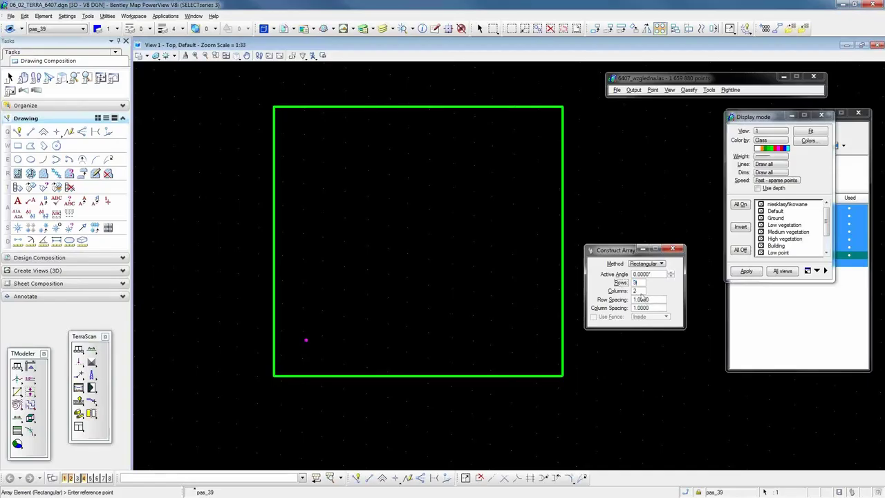
{"action": "double_click", "coordinate": [636, 292]}
{"action": "type", "text": "3"}
{"action": "double_click", "coordinate": [654, 299]}
{"action": "left_click", "coordinate": [306, 337]}
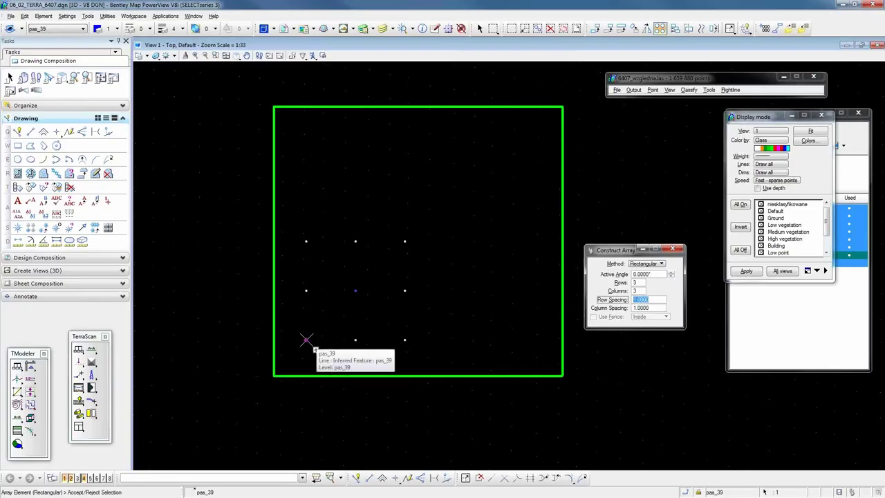
{"action": "left_click", "coordinate": [307, 339]}
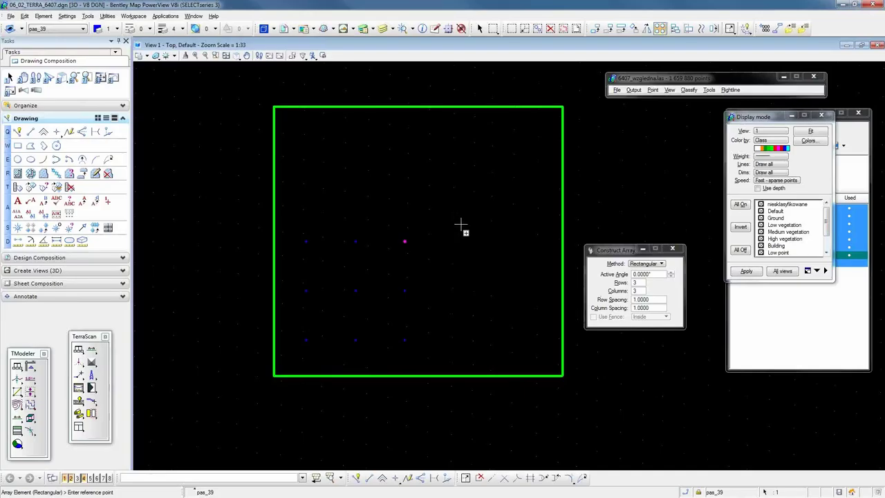
{"action": "key", "text": "Escape"}
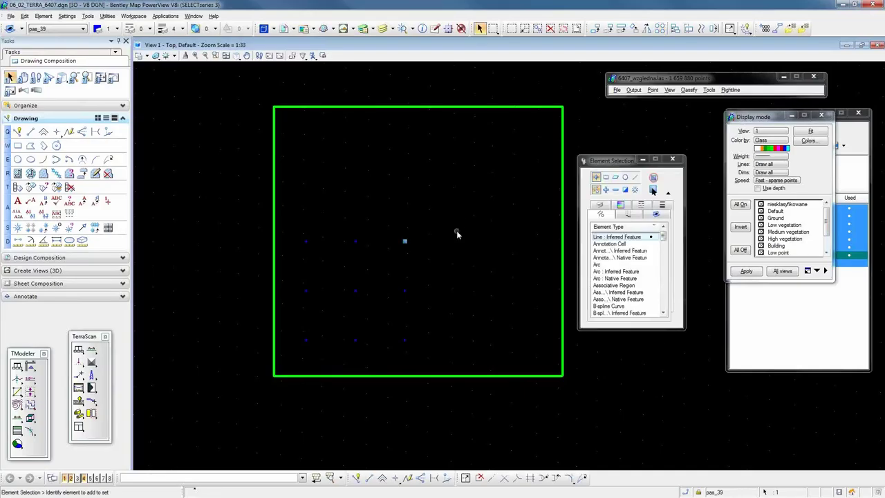
Place a block fence around the green square, leaving a generous margin on all sides
{"action": "scroll", "coordinate": [438, 259], "scroll_direction": "down", "scroll_amount": 3}
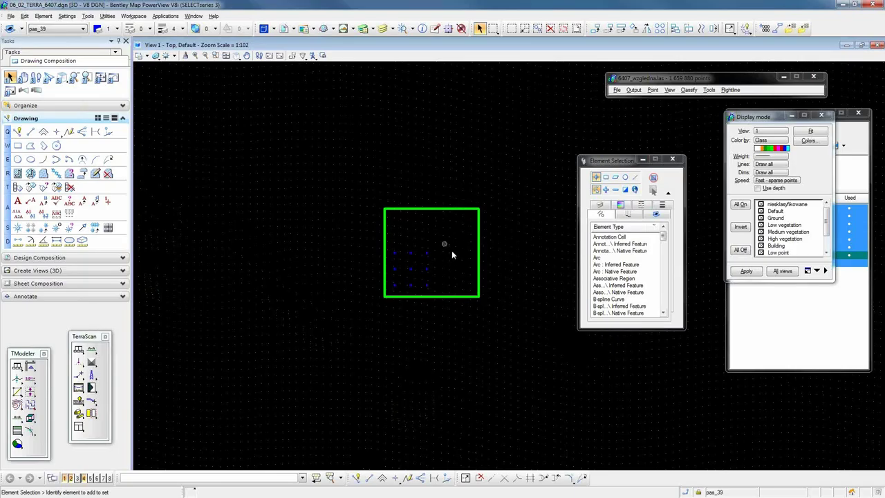
{"action": "scroll", "coordinate": [451, 260], "scroll_direction": "down", "scroll_amount": 2}
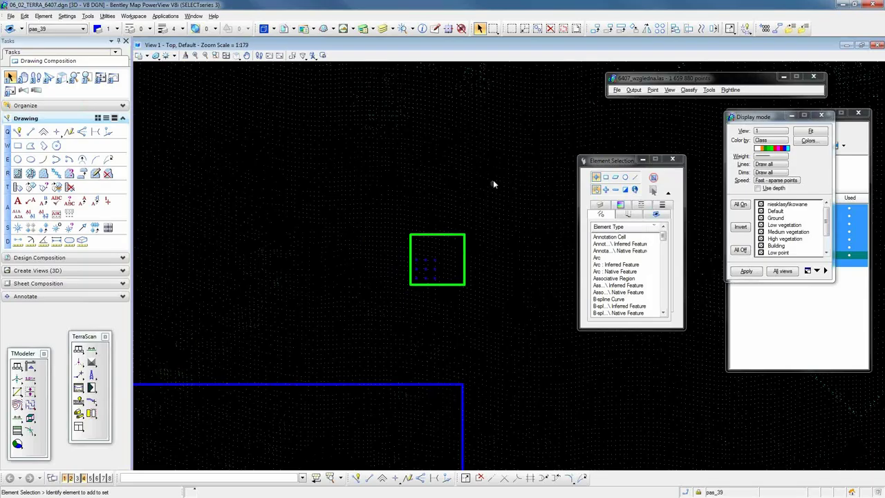
{"action": "left_click", "coordinate": [493, 29]}
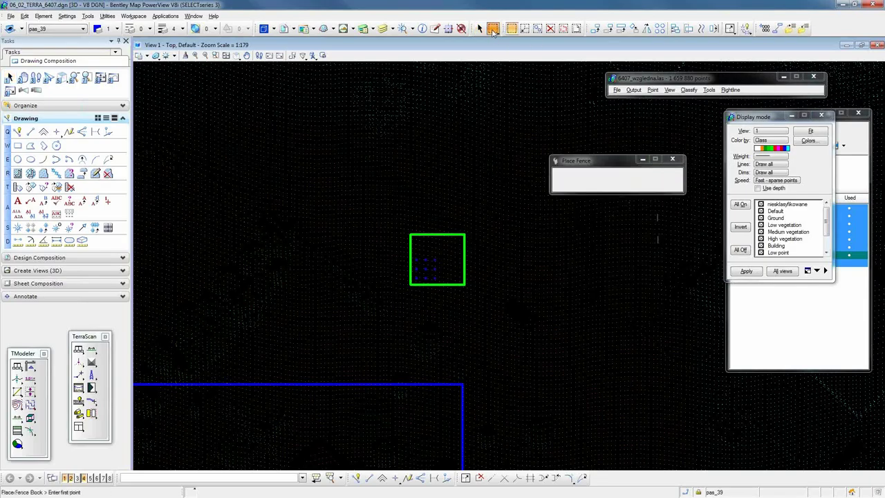
{"action": "left_click", "coordinate": [353, 184]}
{"action": "left_click", "coordinate": [530, 352]}
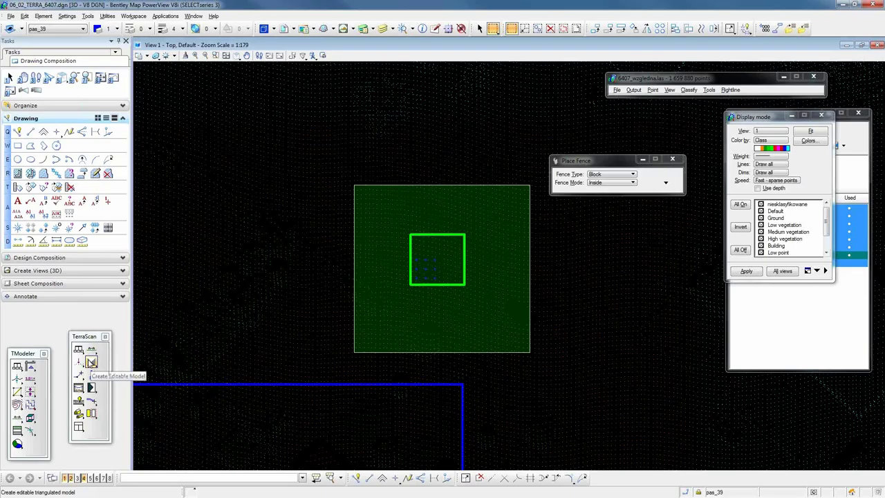
Create an editable ground surface model named 39 from the Ground class, using only points inside the fence
{"action": "left_click", "coordinate": [90, 362]}
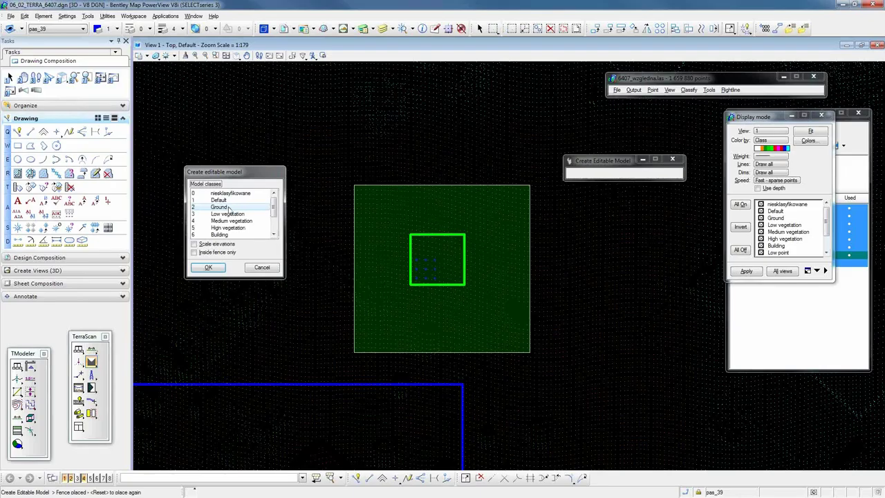
{"action": "left_click", "coordinate": [196, 252]}
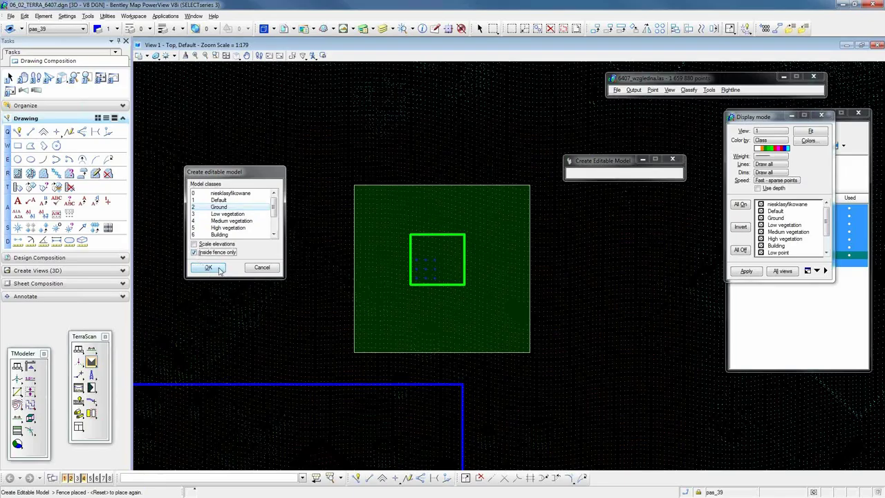
{"action": "left_click", "coordinate": [208, 268]}
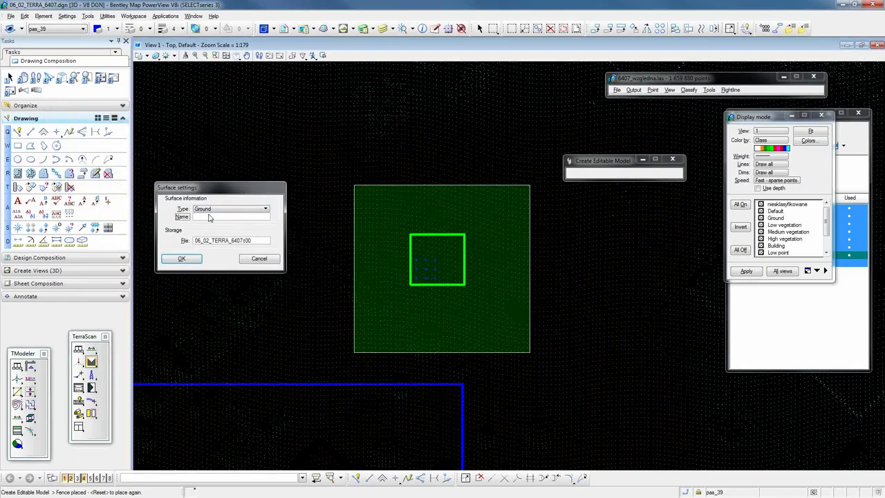
{"action": "type", "text": "39,"}
{"action": "key", "text": "BackSpace"}
{"action": "left_click", "coordinate": [194, 259]}
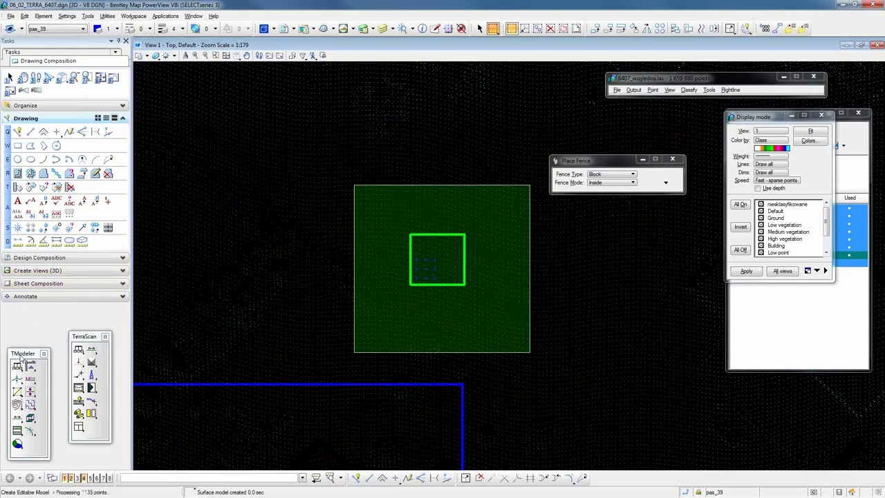
Display surface 39 as a shaded surface in view 1 with sun azimuth 45.0, sun angle 25.0 and the default color scheme
{"action": "left_click_drag", "start_coordinate": [22, 354], "coordinate": [25, 337]}
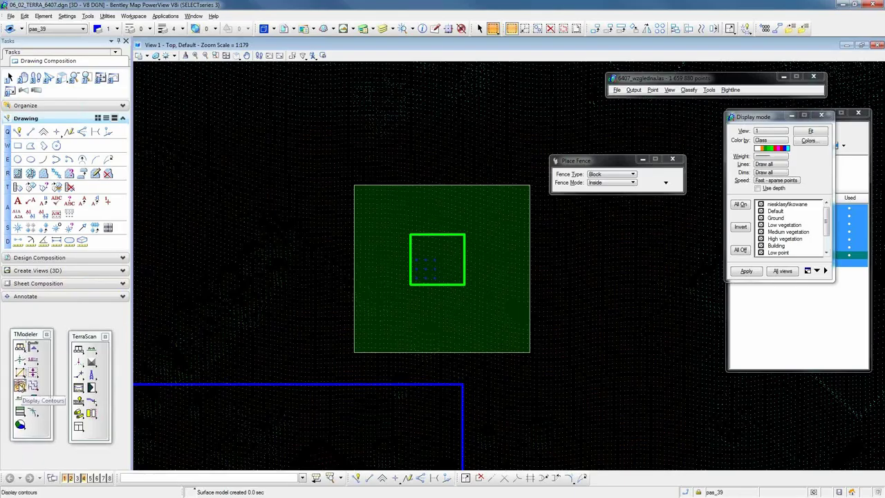
{"action": "left_click", "coordinate": [20, 387]}
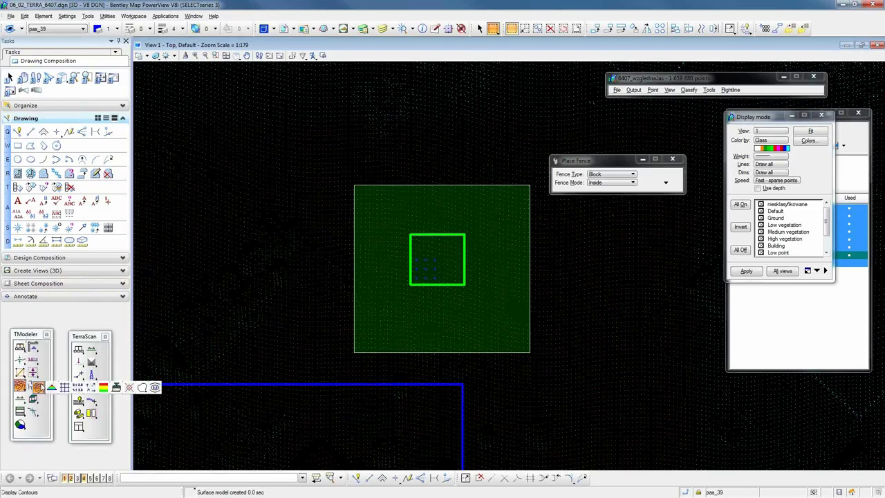
{"action": "left_click", "coordinate": [103, 389]}
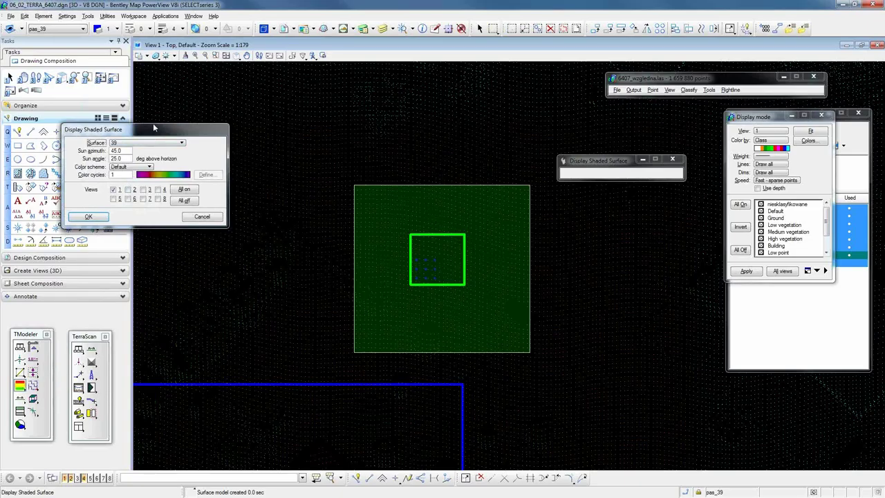
{"action": "left_click_drag", "start_coordinate": [155, 127], "coordinate": [256, 146]}
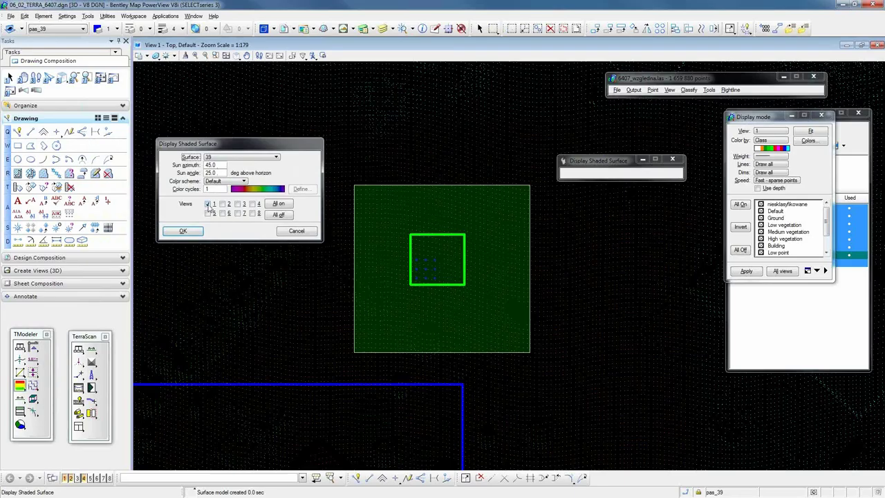
{"action": "left_click", "coordinate": [184, 231]}
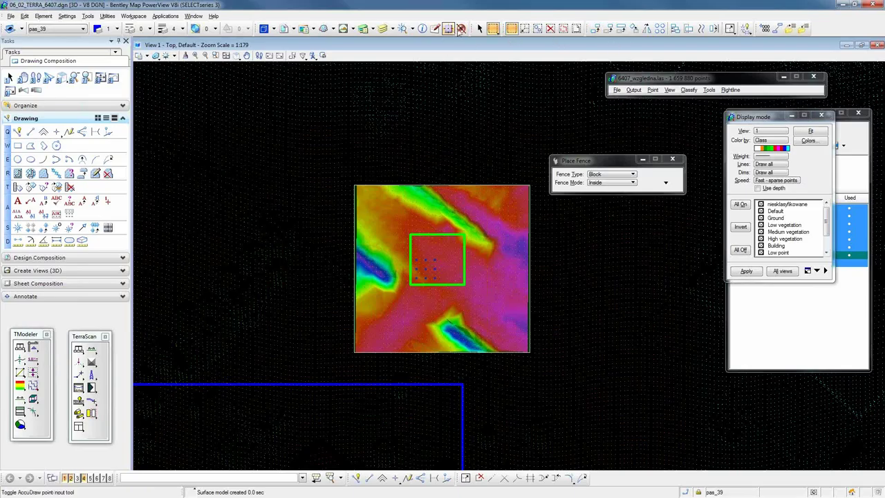
Drop the nine grid points onto surface 39 using Follow surface and the middle outside-surface option, then check the lower-left grid point's coordinates
{"action": "left_click", "coordinate": [479, 29]}
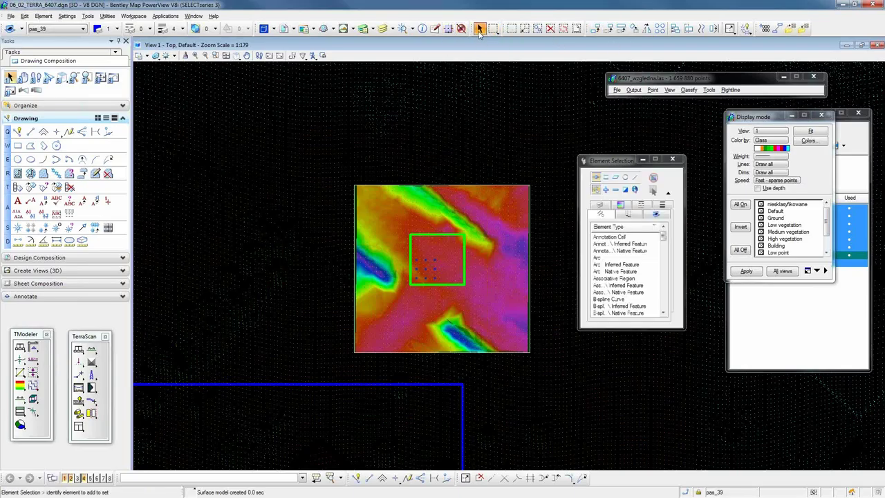
{"action": "scroll", "coordinate": [448, 276], "scroll_direction": "up", "scroll_amount": 3}
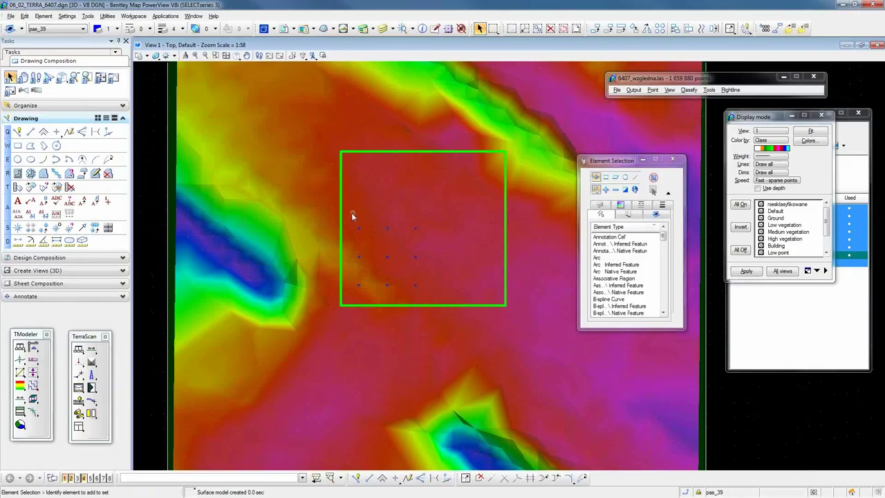
{"action": "left_click_drag", "start_coordinate": [352, 212], "coordinate": [436, 299]}
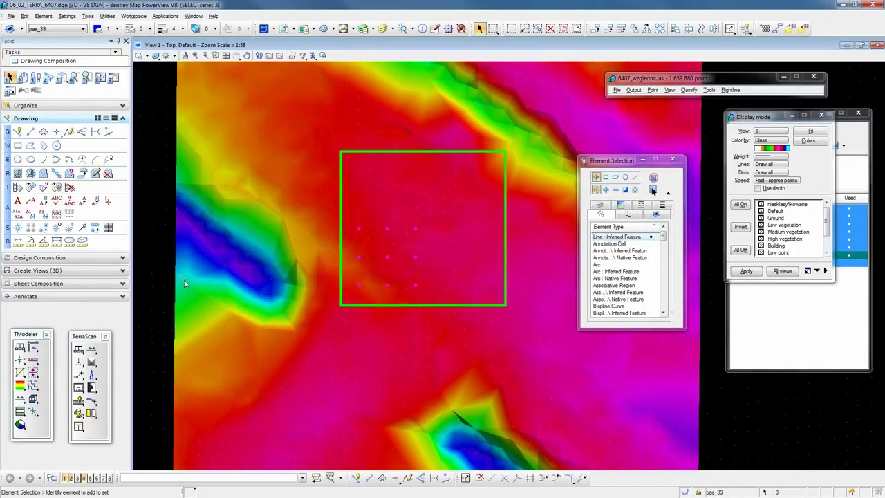
{"action": "left_click", "coordinate": [20, 361]}
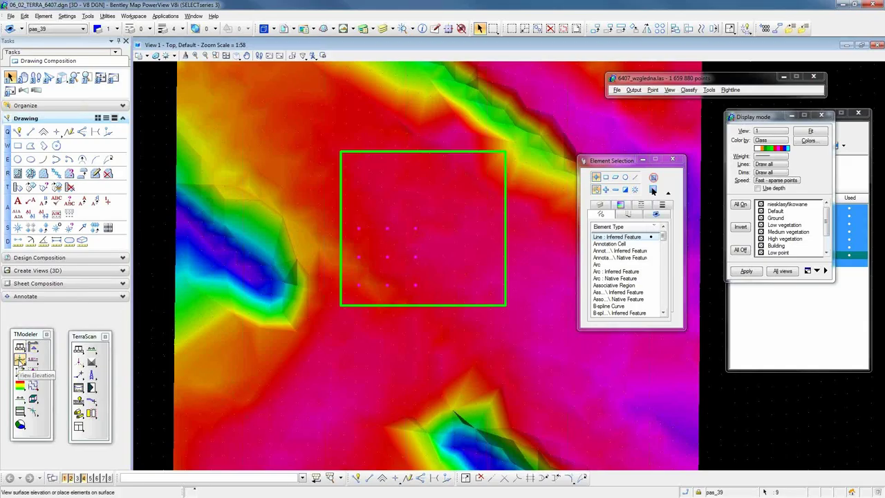
{"action": "left_click", "coordinate": [19, 365]}
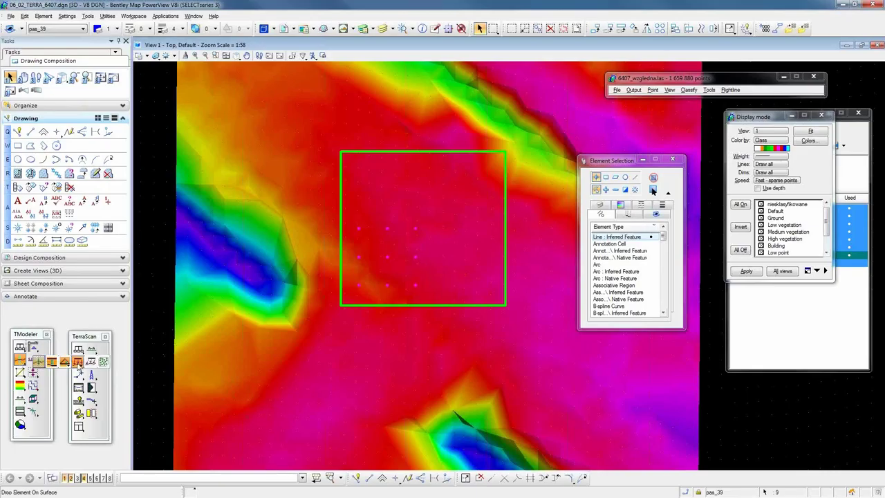
{"action": "left_click", "coordinate": [78, 361]}
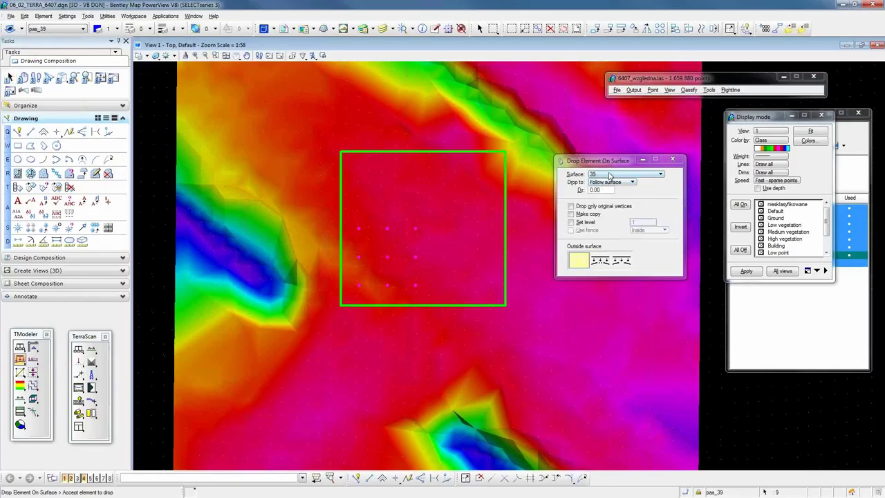
{"action": "left_click", "coordinate": [602, 261]}
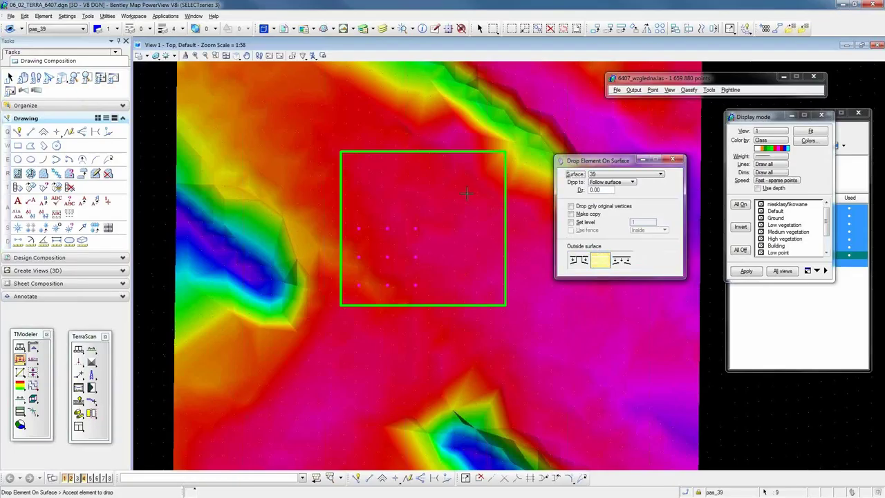
{"action": "left_click", "coordinate": [427, 219]}
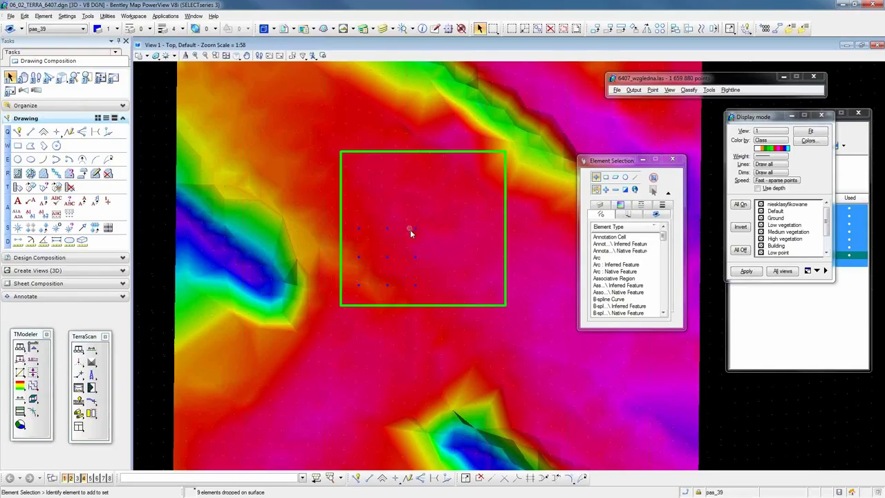
{"action": "scroll", "coordinate": [354, 285], "scroll_direction": "up", "scroll_amount": 3}
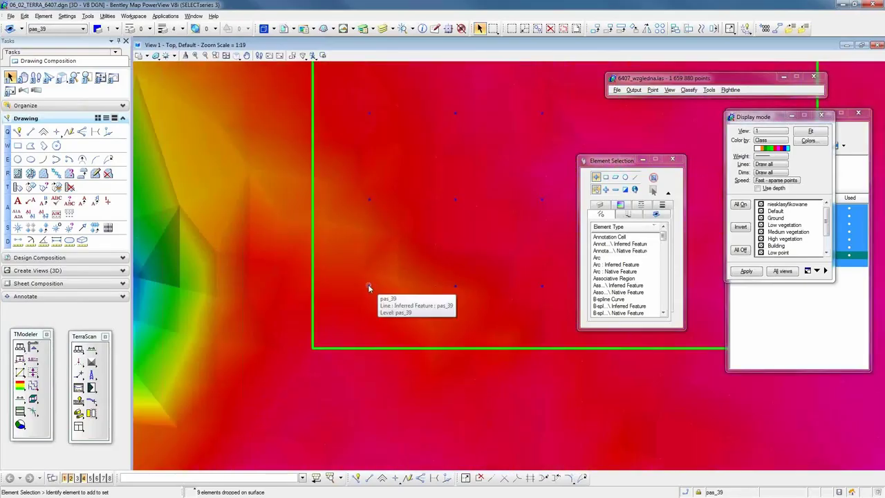
{"action": "middle_click", "coordinate": [368, 288]}
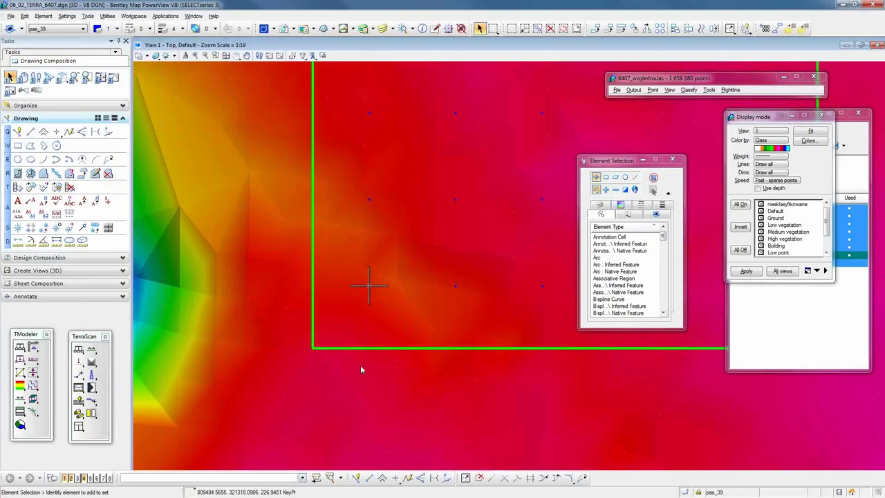
{"action": "scroll", "coordinate": [346, 376], "scroll_direction": "down", "scroll_amount": 5}
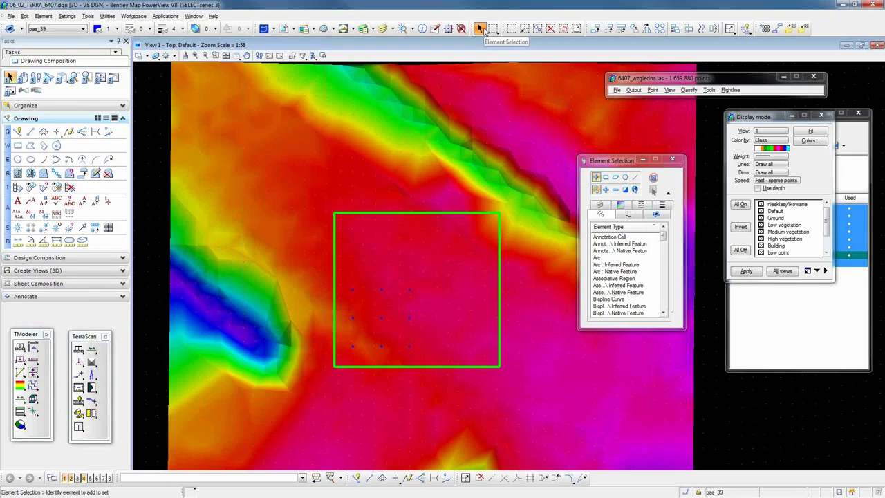
Set up a coordinate export for the nine grid points without point numbers and with Space as the separator
{"action": "left_click_drag", "start_coordinate": [343, 275], "coordinate": [443, 366]}
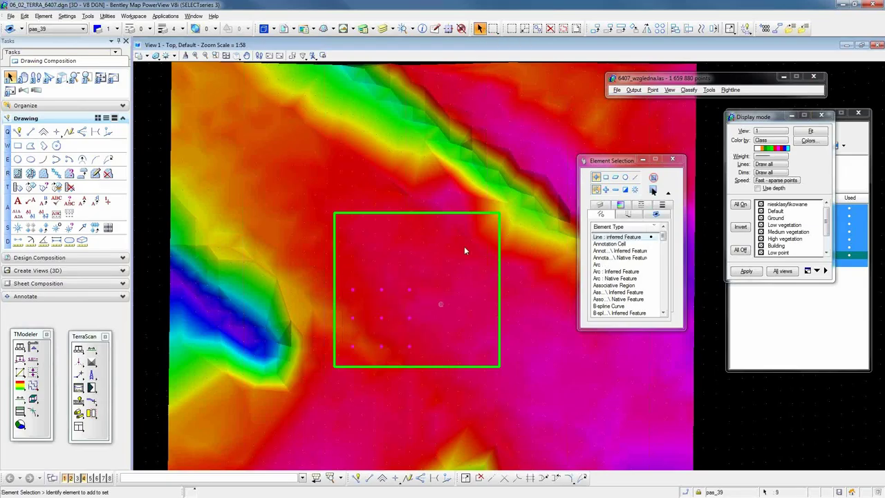
{"action": "left_click", "coordinate": [790, 28]}
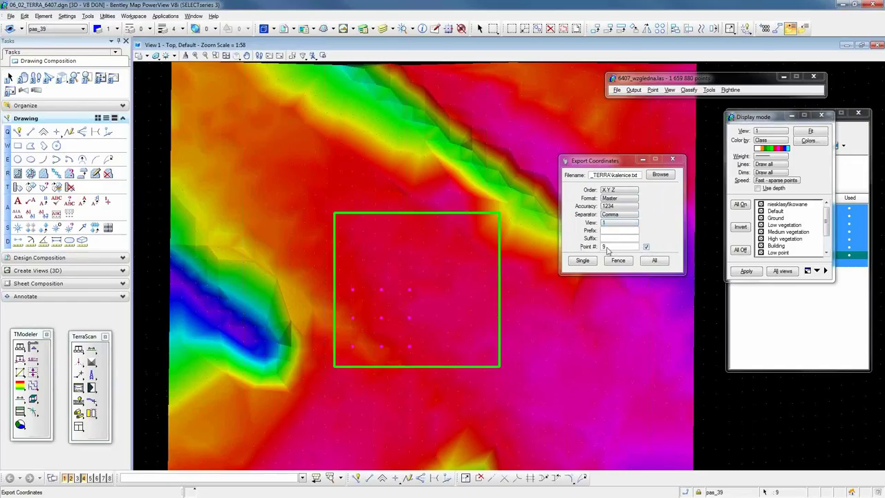
{"action": "left_click", "coordinate": [646, 246]}
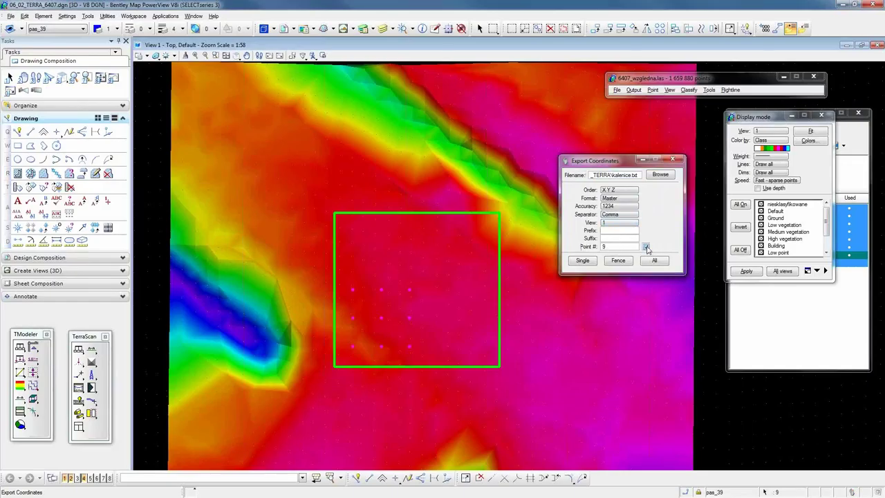
{"action": "left_click", "coordinate": [619, 216]}
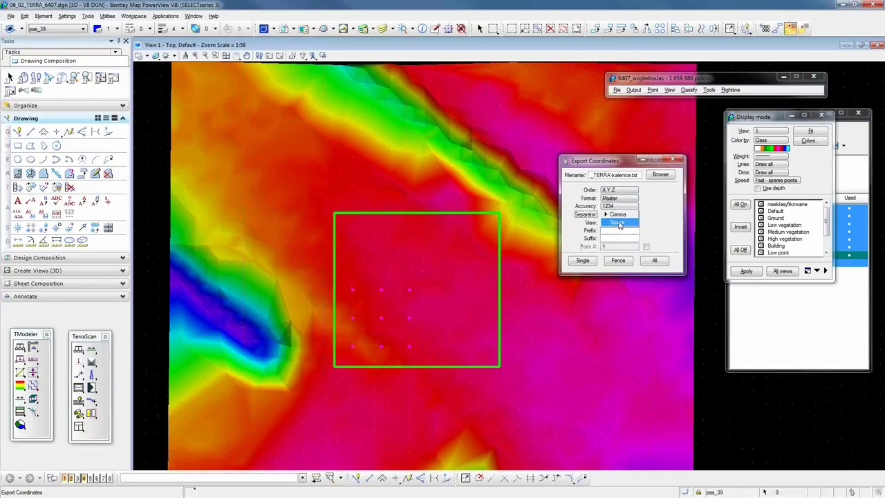
{"action": "left_click", "coordinate": [618, 222]}
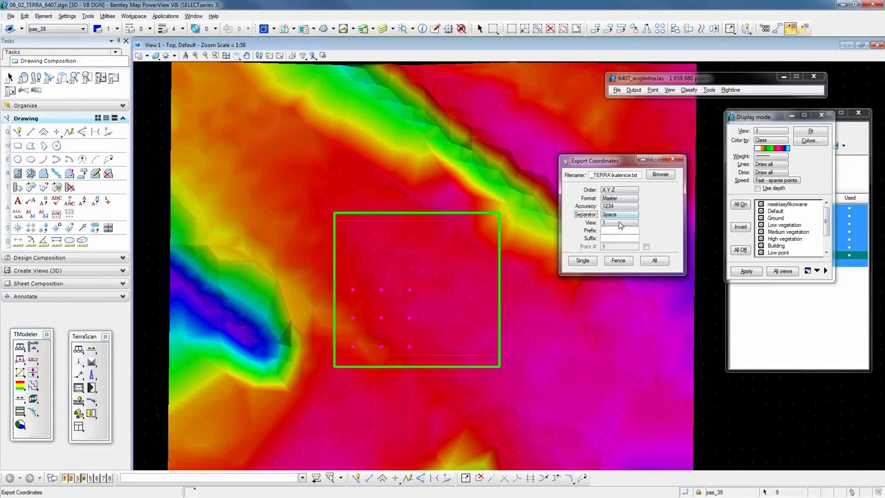
Export the selected grid points' coordinates to a new text file named siatka39 in the 06_02_TERRA folder
{"action": "left_click", "coordinate": [660, 175]}
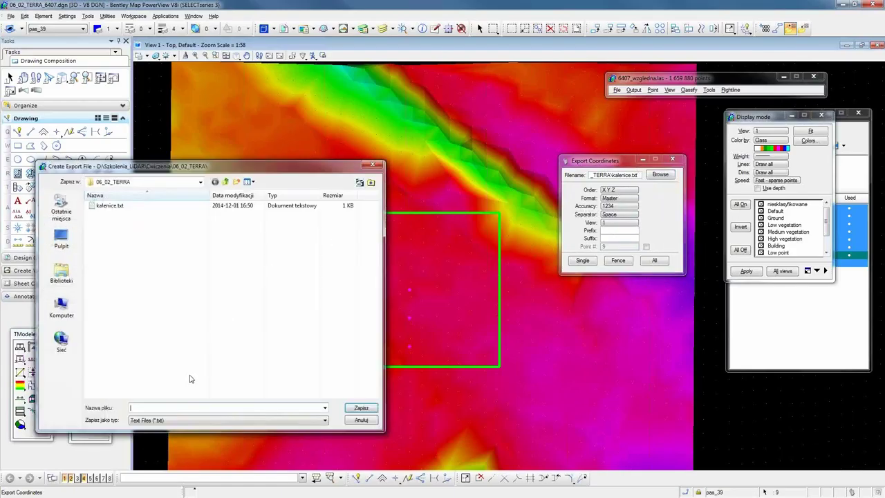
{"action": "type", "text": "siatka33"}
{"action": "key", "text": "BackSpace"}
{"action": "type", "text": "9"}
{"action": "left_click", "coordinate": [362, 408]}
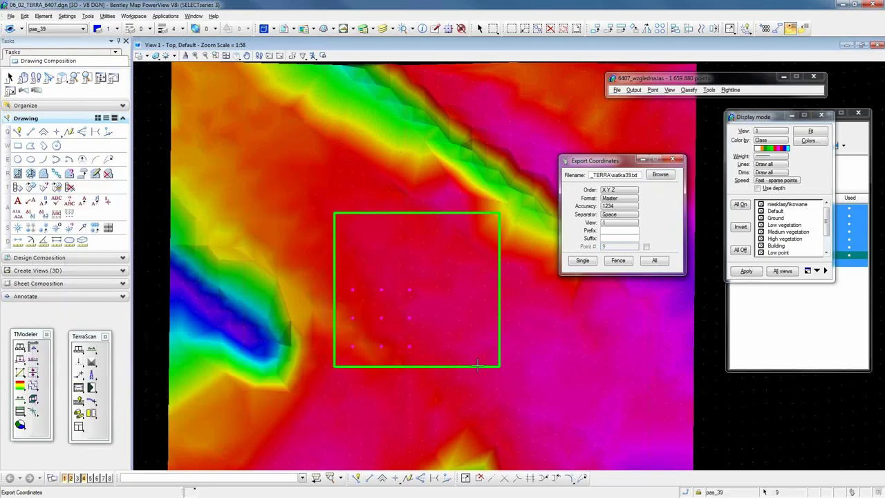
{"action": "left_click", "coordinate": [583, 261]}
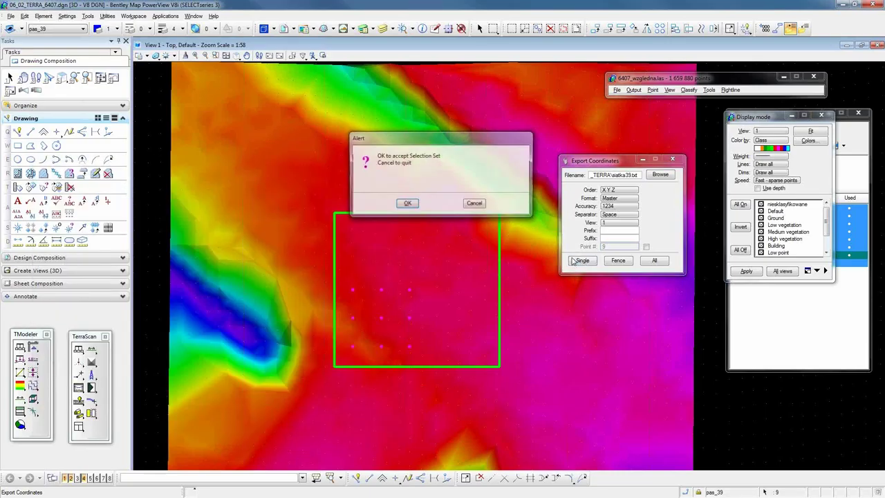
{"action": "left_click", "coordinate": [407, 203]}
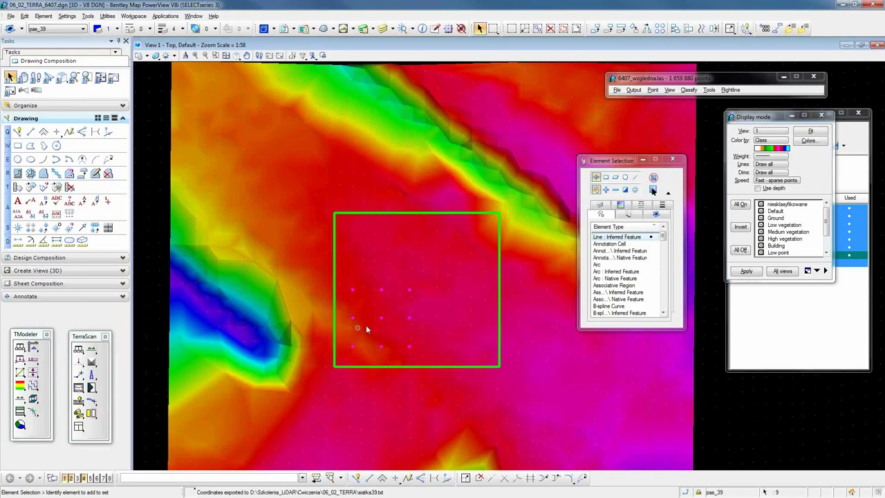
Close the loaded laser points of 6407_wzgledna.las in TerraScan
{"action": "scroll", "coordinate": [264, 289], "scroll_direction": "down", "scroll_amount": 5}
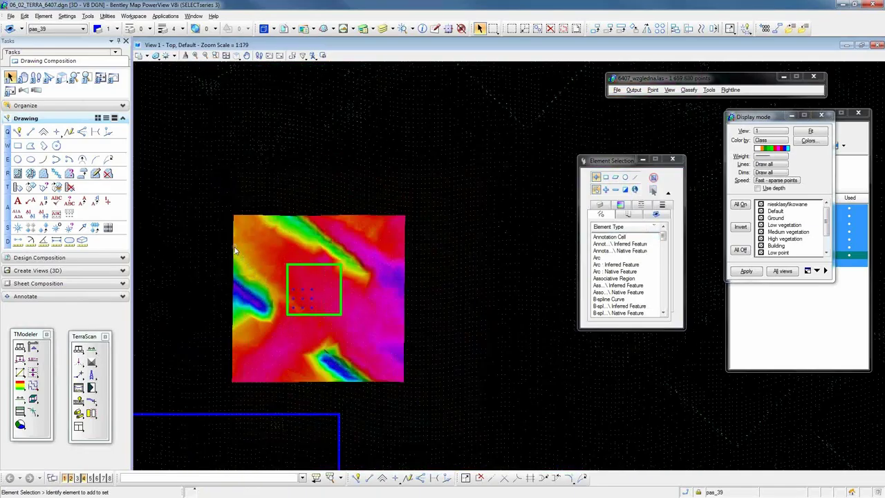
{"action": "left_click", "coordinate": [618, 91]}
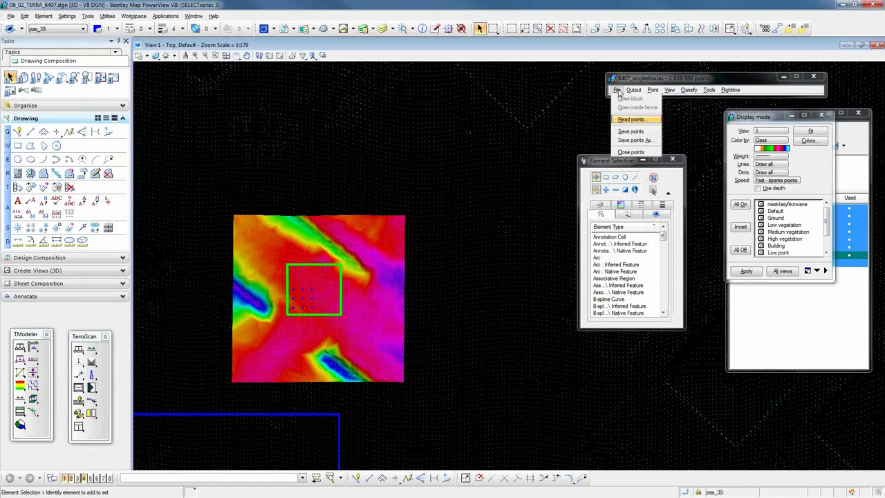
{"action": "left_click", "coordinate": [631, 152]}
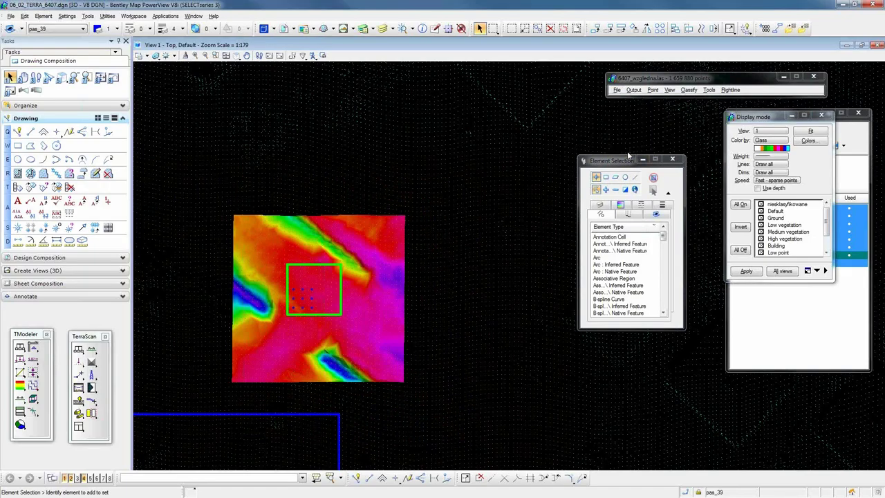
{"action": "left_click", "coordinate": [443, 205]}
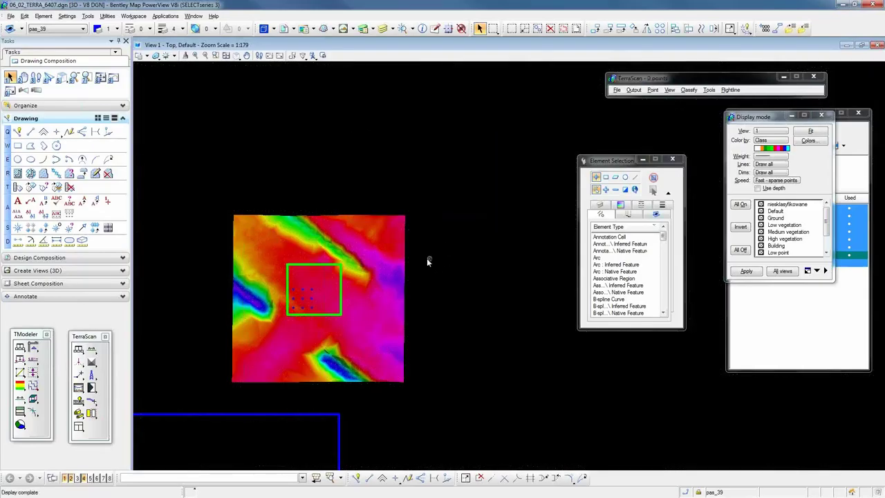
Read the points of 6407_wzgledna.las back in with the default load settings
{"action": "left_click", "coordinate": [617, 90]}
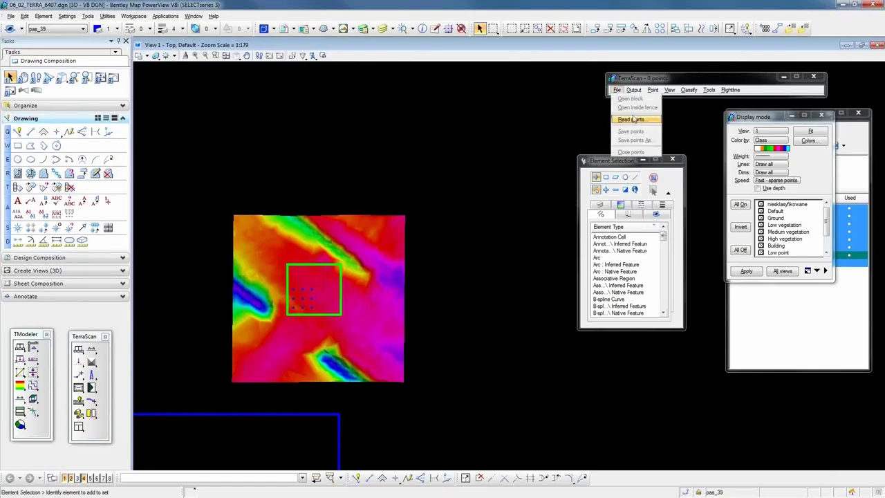
{"action": "left_click", "coordinate": [632, 115]}
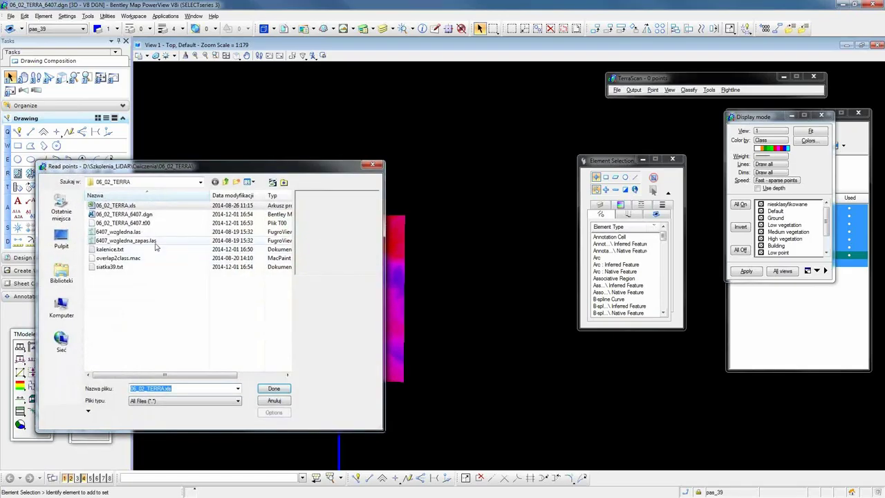
{"action": "left_click", "coordinate": [155, 232]}
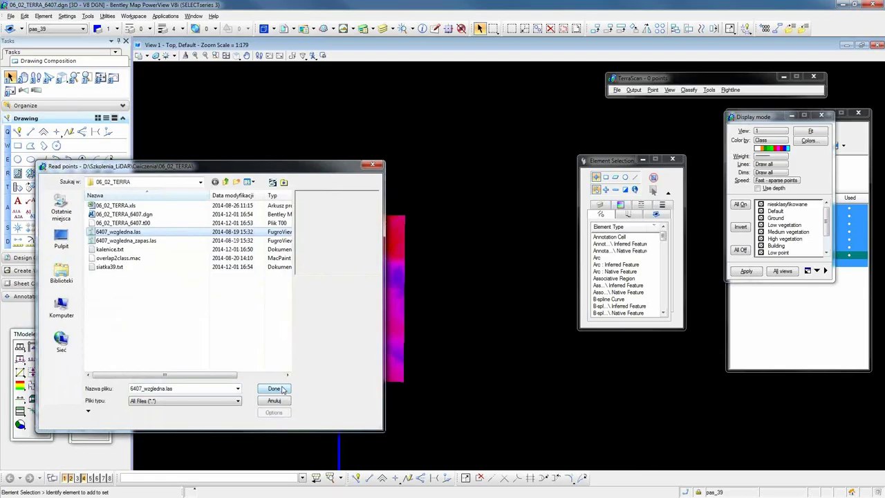
{"action": "left_click", "coordinate": [283, 390]}
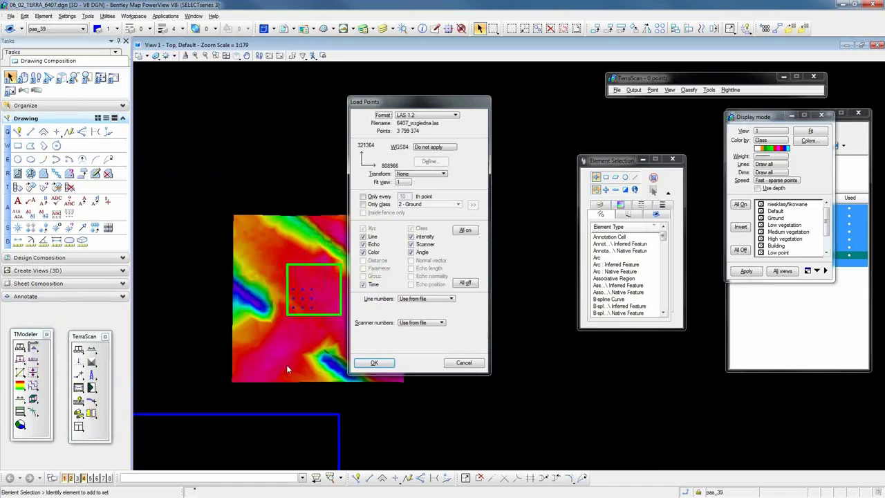
{"action": "left_click", "coordinate": [374, 364]}
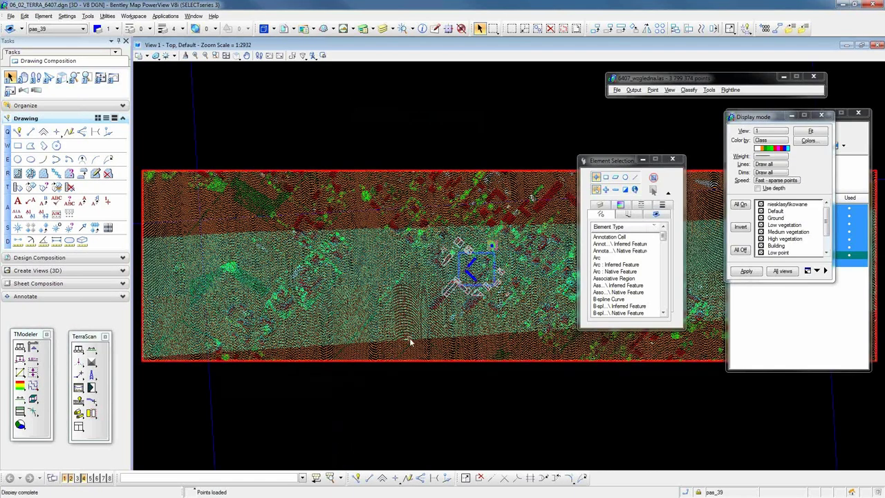
Delete all loaded points that belong to Flightline 39
{"action": "left_click", "coordinate": [653, 91]}
{"action": "mouse_move", "coordinate": [675, 152]}
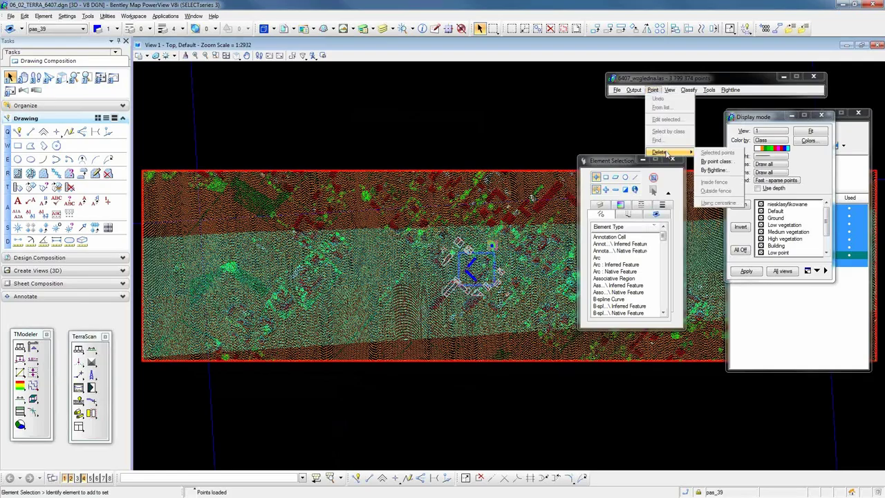
{"action": "left_click", "coordinate": [723, 171]}
{"action": "left_click", "coordinate": [251, 114]}
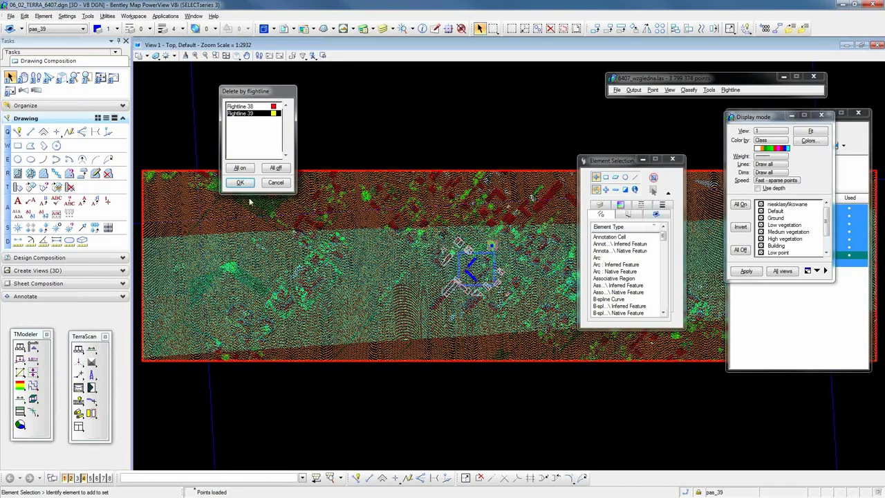
{"action": "left_click", "coordinate": [242, 184]}
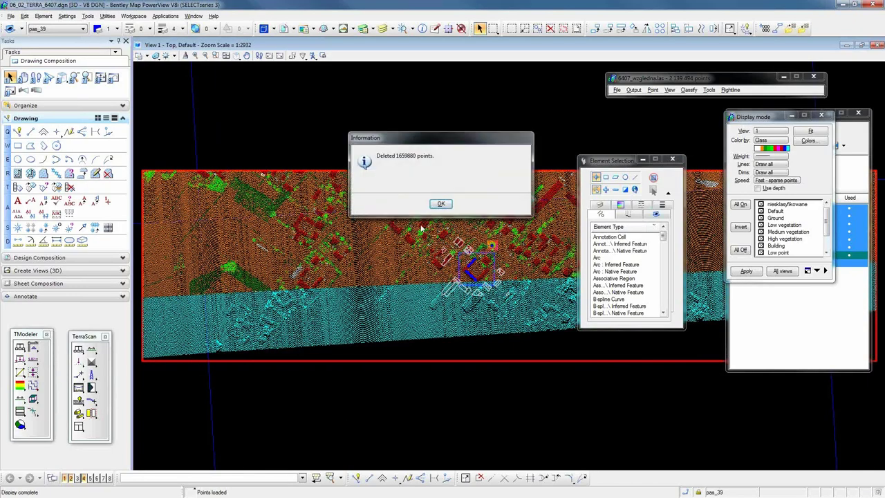
{"action": "left_click", "coordinate": [441, 205]}
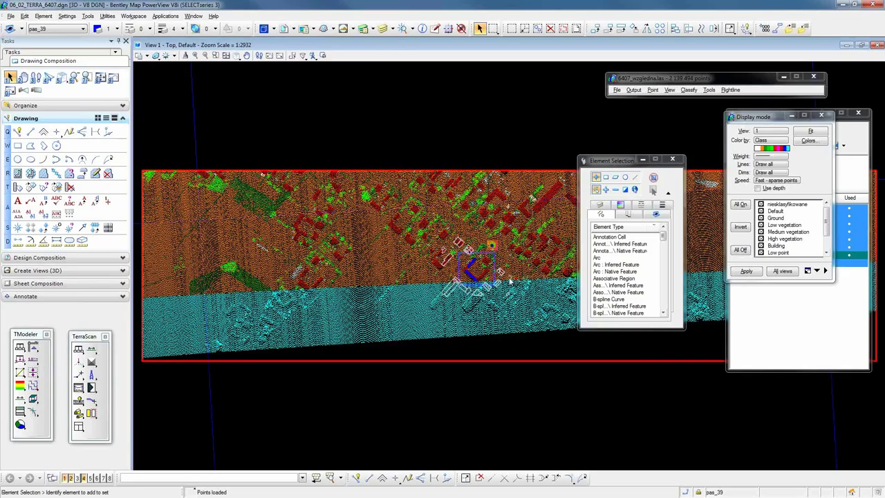
{"action": "scroll", "coordinate": [504, 249], "scroll_direction": "up", "scroll_amount": 6}
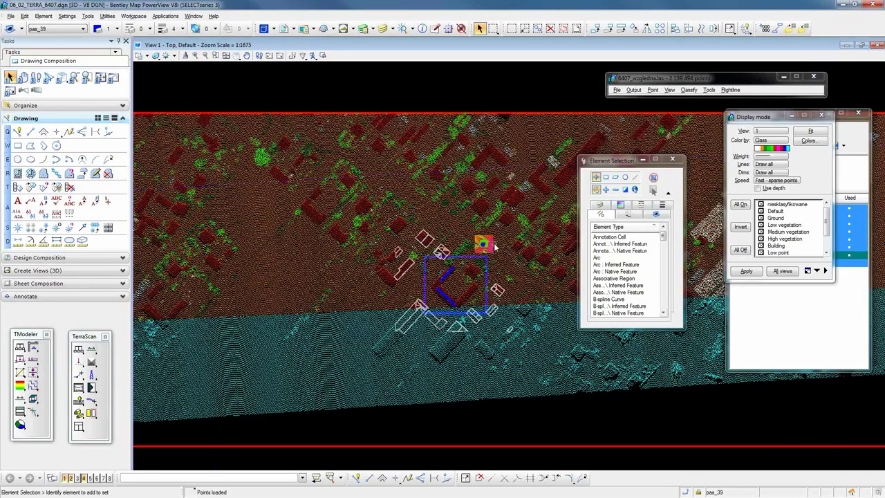
{"action": "scroll", "coordinate": [495, 246], "scroll_direction": "up", "scroll_amount": 3}
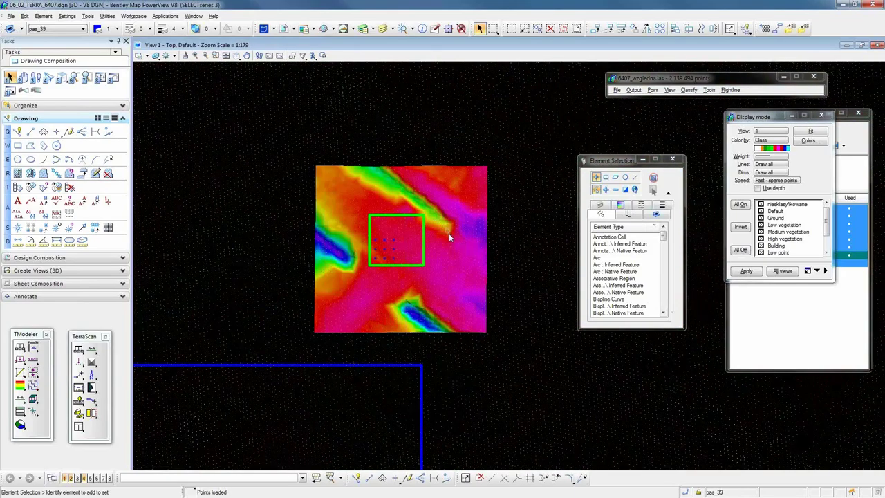
Create an editable Ground surface model named 38 from the points inside a block fence placed around the colour-shaded surface
{"action": "left_click", "coordinate": [494, 30]}
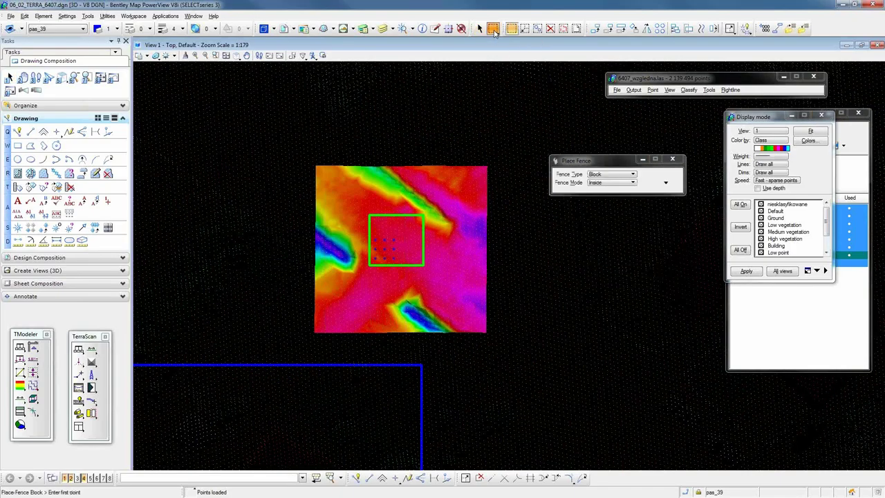
{"action": "left_click", "coordinate": [293, 149]}
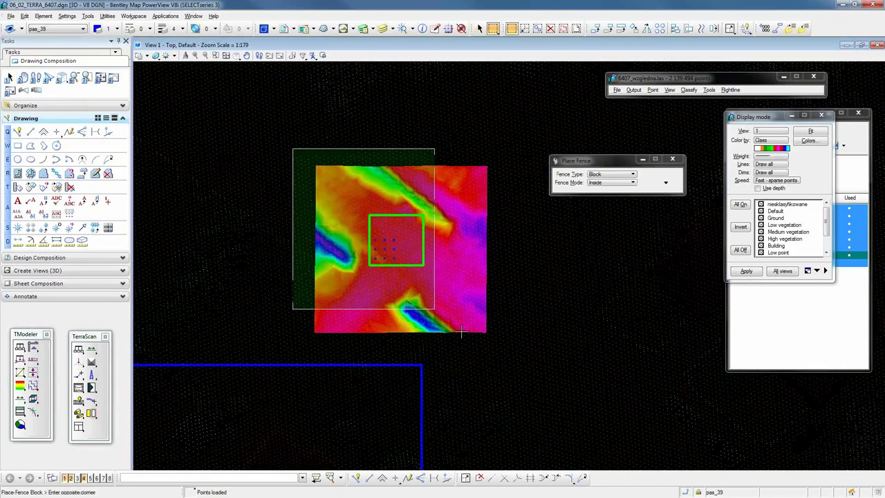
{"action": "left_click", "coordinate": [505, 351]}
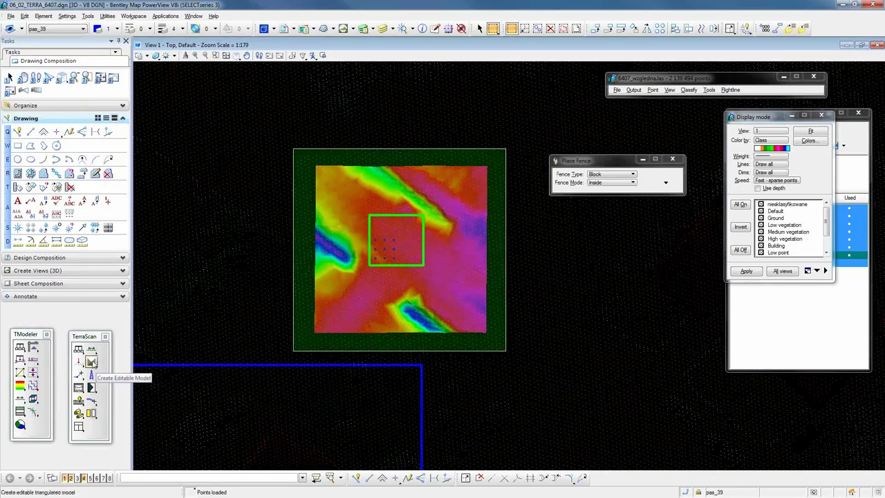
{"action": "left_click", "coordinate": [92, 362]}
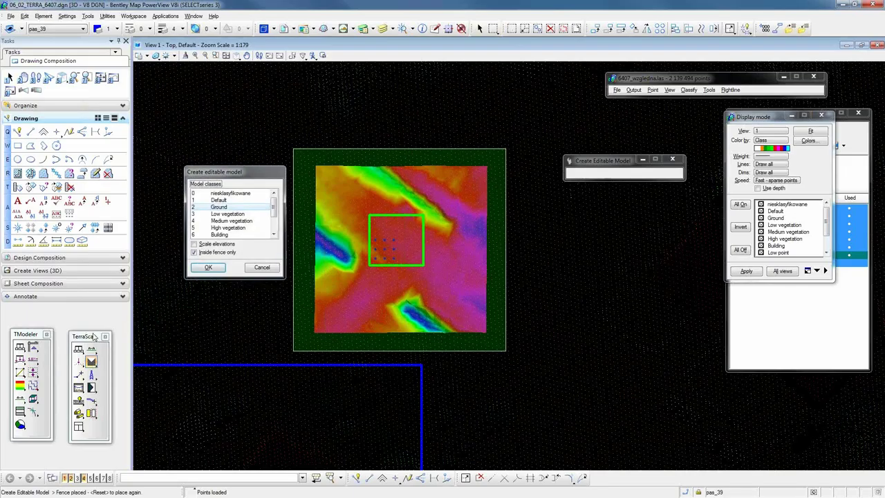
{"action": "left_click", "coordinate": [216, 271]}
{"action": "left_click", "coordinate": [217, 269]}
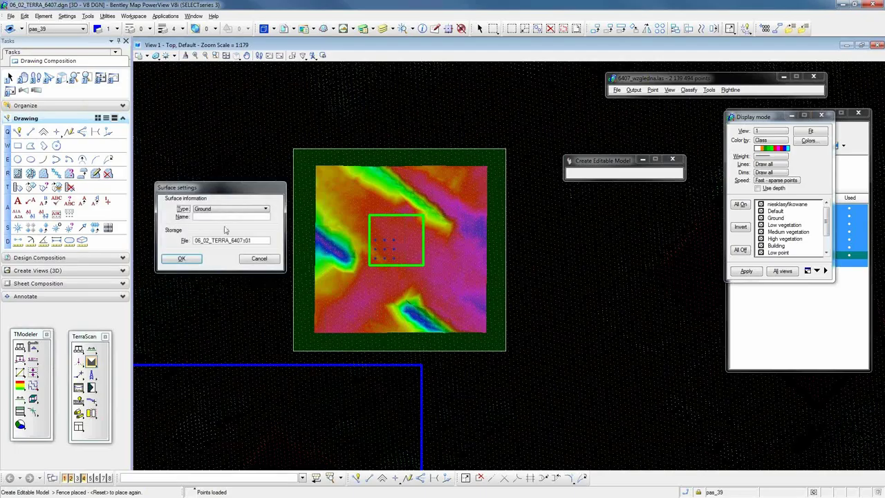
{"action": "type", "text": "38"}
{"action": "left_click", "coordinate": [193, 260]}
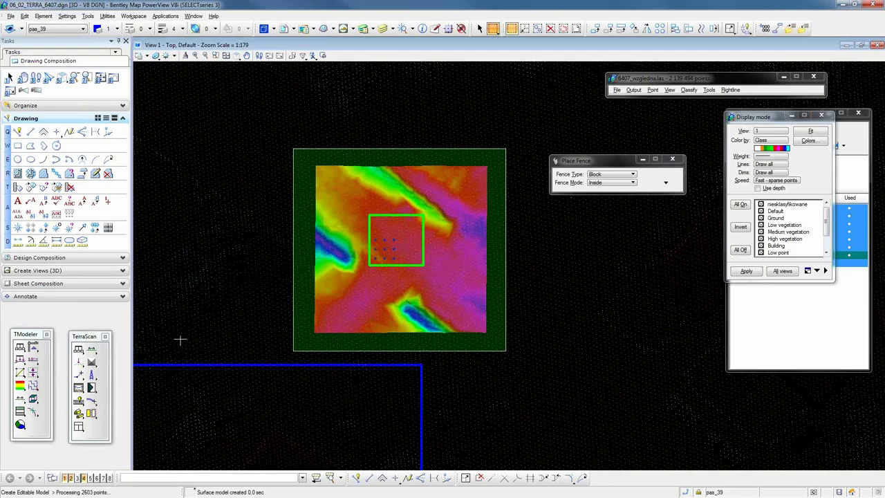
Display surface 38 as a shaded surface in view 1
{"action": "left_click", "coordinate": [20, 388]}
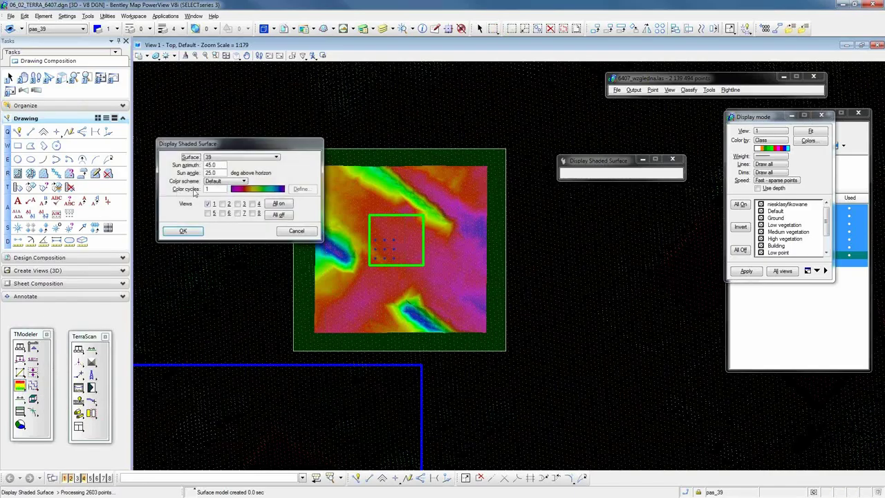
{"action": "left_click", "coordinate": [225, 159]}
{"action": "left_click", "coordinate": [223, 168]}
{"action": "left_click", "coordinate": [184, 232]}
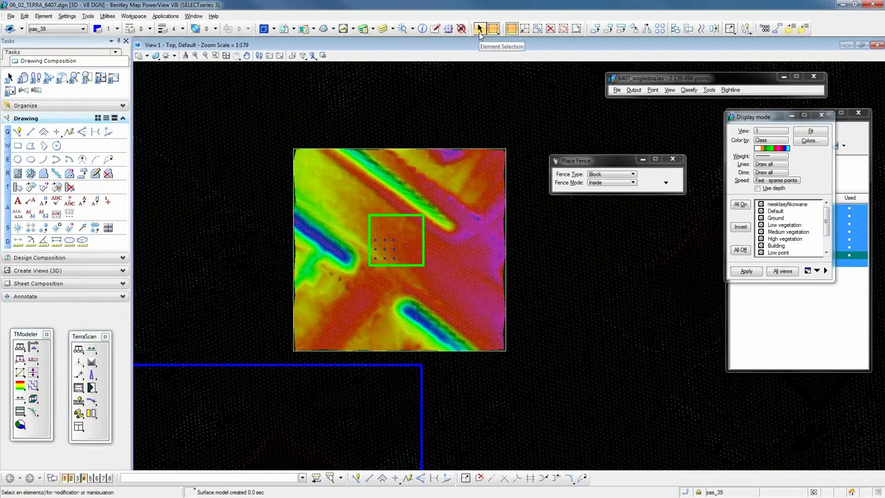
Select the nine grid points inside the green square and drop them onto surface 38
{"action": "left_click", "coordinate": [480, 29]}
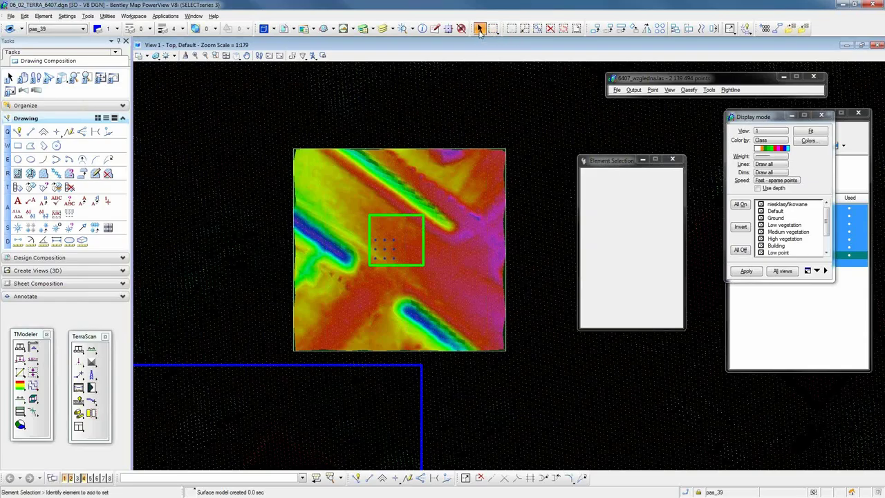
{"action": "scroll", "coordinate": [399, 236], "scroll_direction": "up", "scroll_amount": 2}
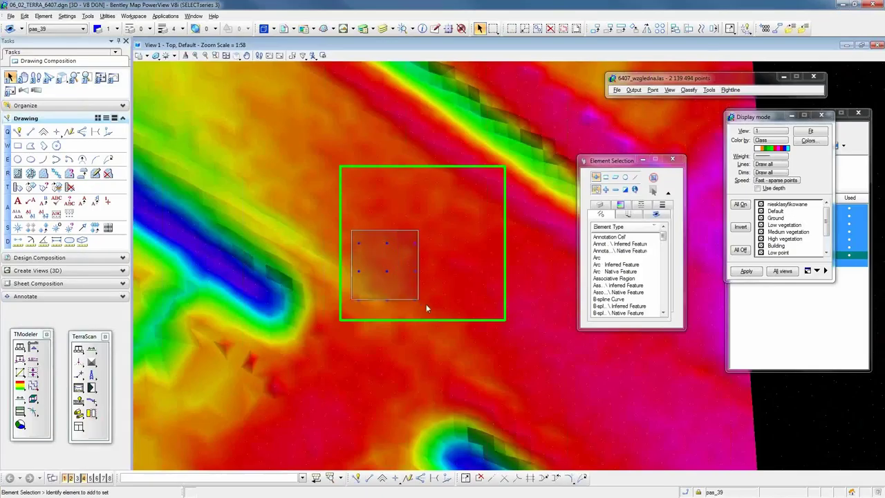
{"action": "left_click_drag", "start_coordinate": [426, 304], "coordinate": [436, 313]}
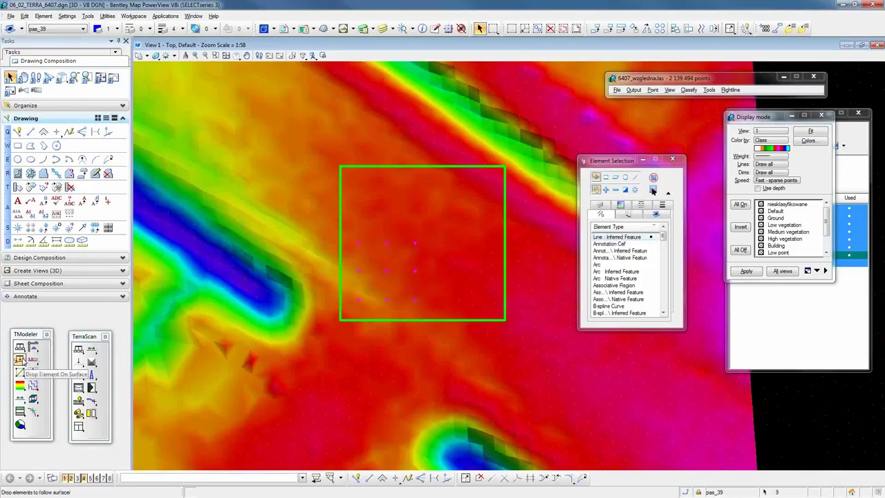
{"action": "left_click", "coordinate": [20, 360]}
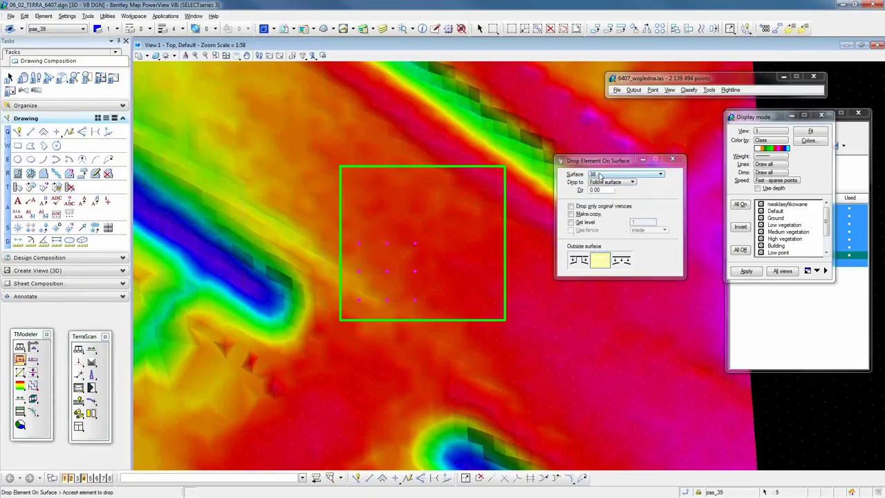
{"action": "left_click", "coordinate": [608, 261]}
{"action": "left_click", "coordinate": [422, 224]}
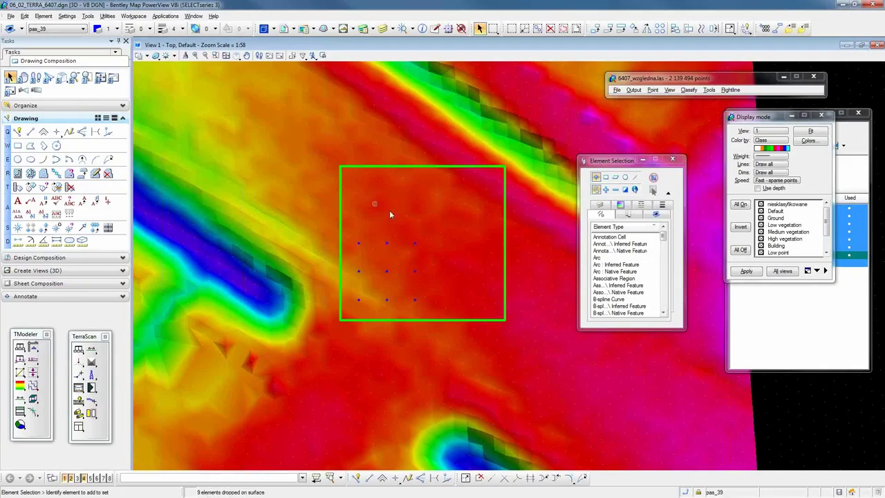
Export the coordinates of the nine grid points to a new text file named siatka38 in the 06_02_TERRA folder
{"action": "left_click_drag", "start_coordinate": [351, 220], "coordinate": [436, 320]}
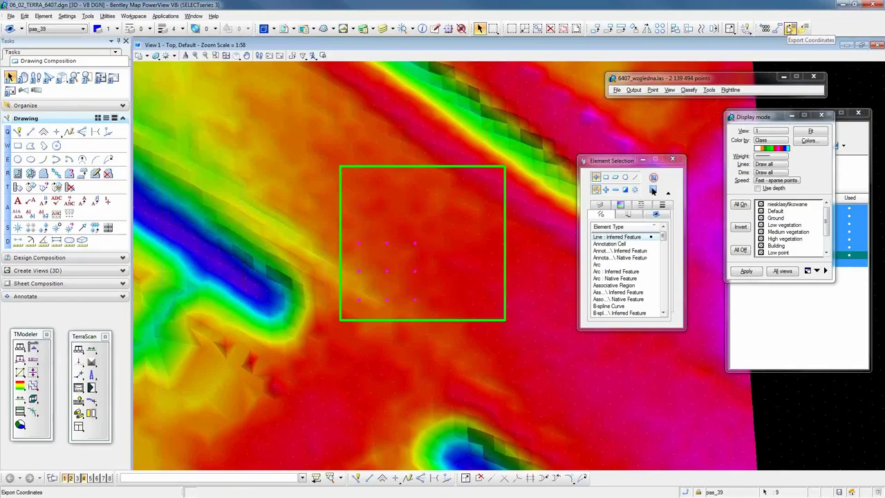
{"action": "left_click", "coordinate": [790, 28]}
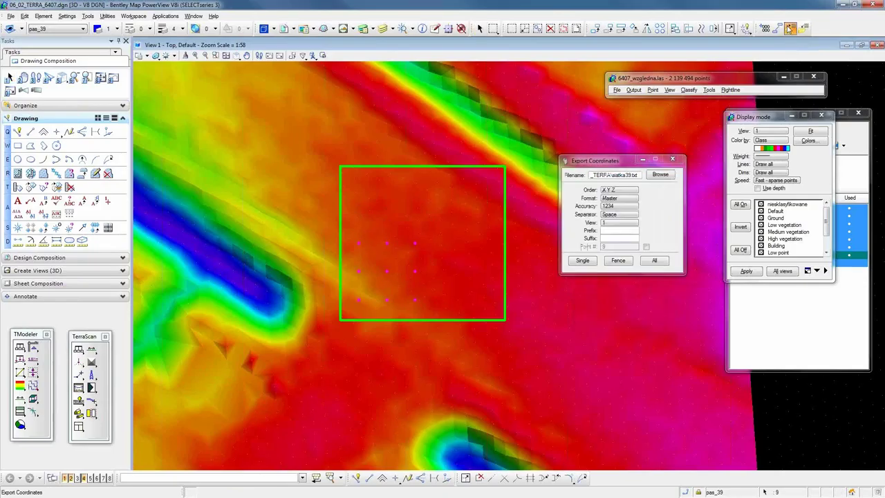
{"action": "left_click", "coordinate": [659, 175]}
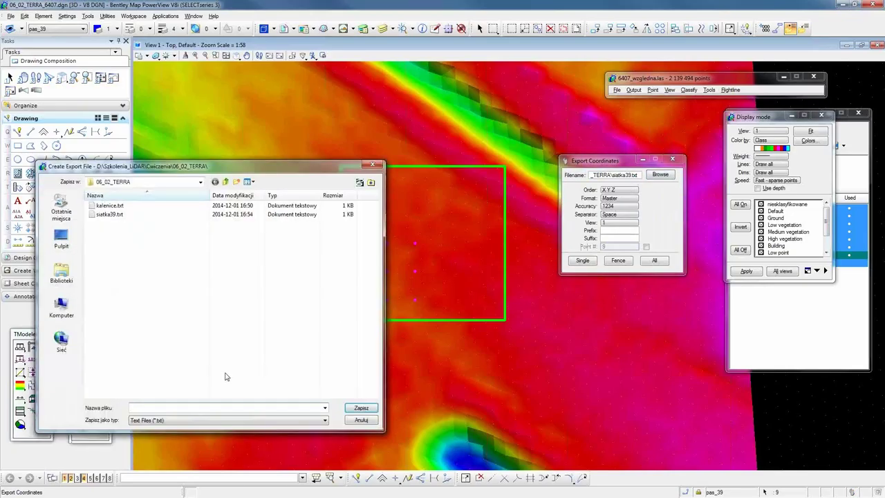
{"action": "type", "text": "siatka"}
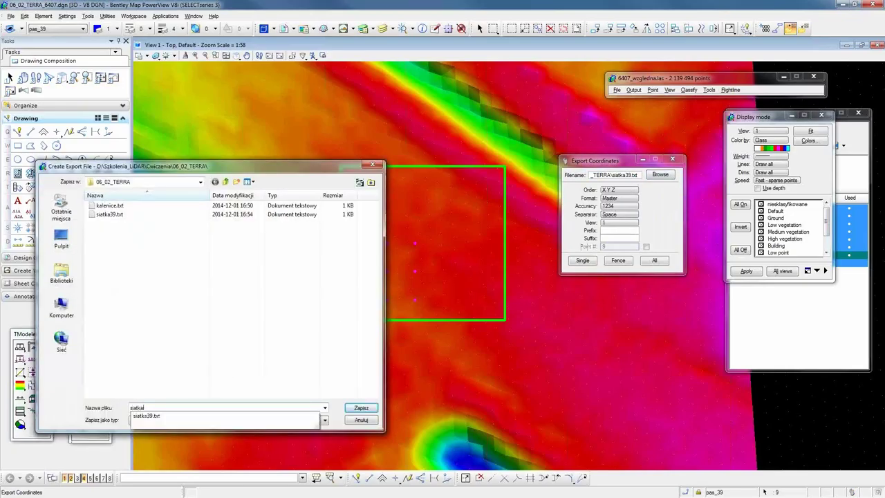
{"action": "type", "text": "38"}
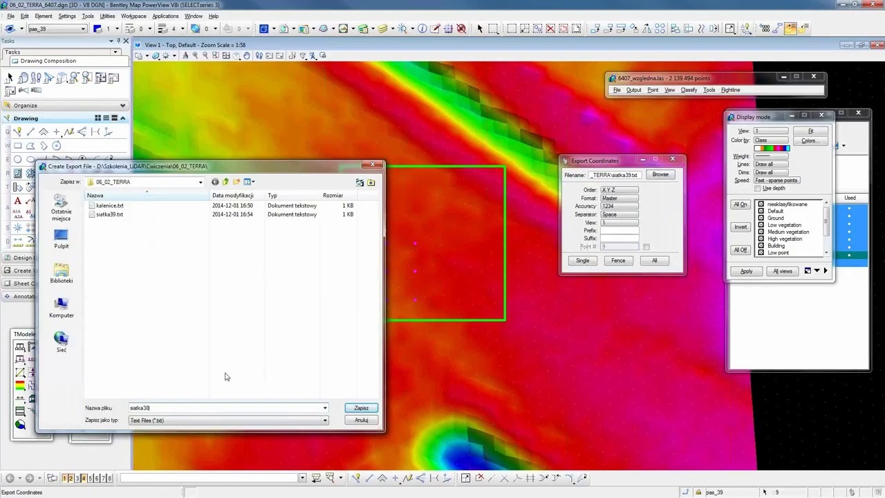
{"action": "left_click", "coordinate": [369, 409]}
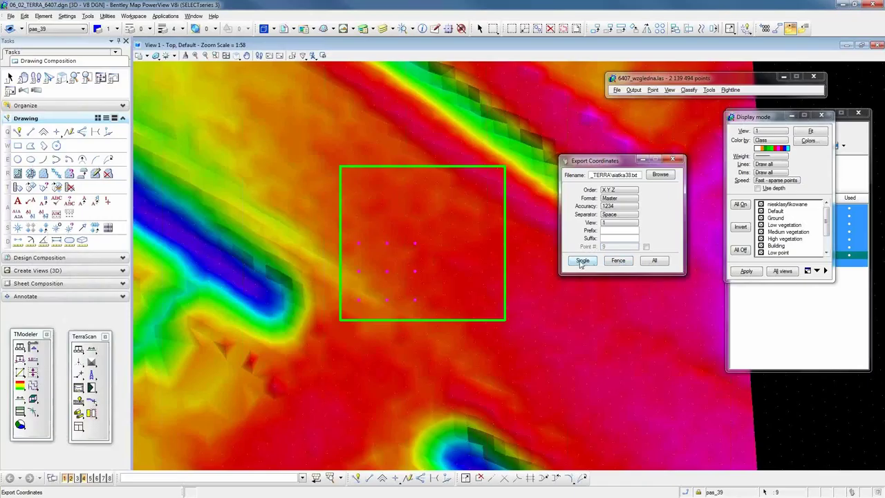
{"action": "left_click", "coordinate": [582, 263]}
{"action": "left_click", "coordinate": [415, 204]}
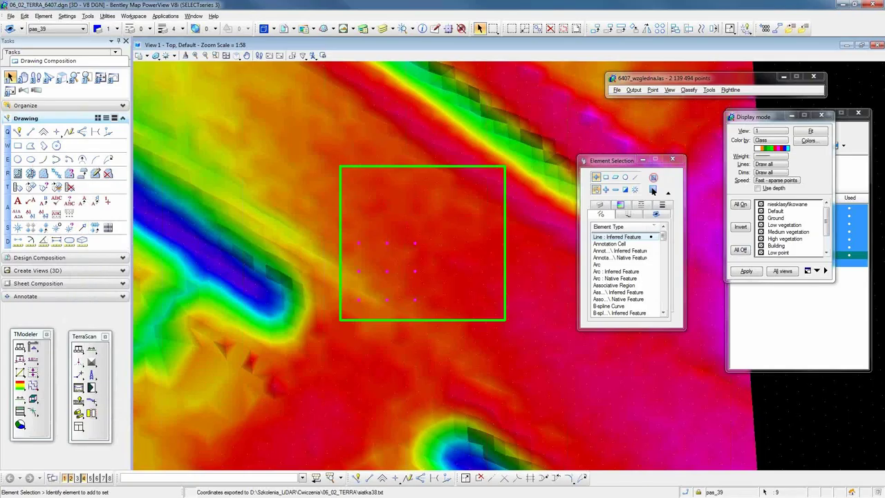
Switch to the 06_02_TERRA folder in Windows Explorer and open the 06_02_TERRA.xls workbook in Excel
{"action": "key", "text": "alt+Tab"}
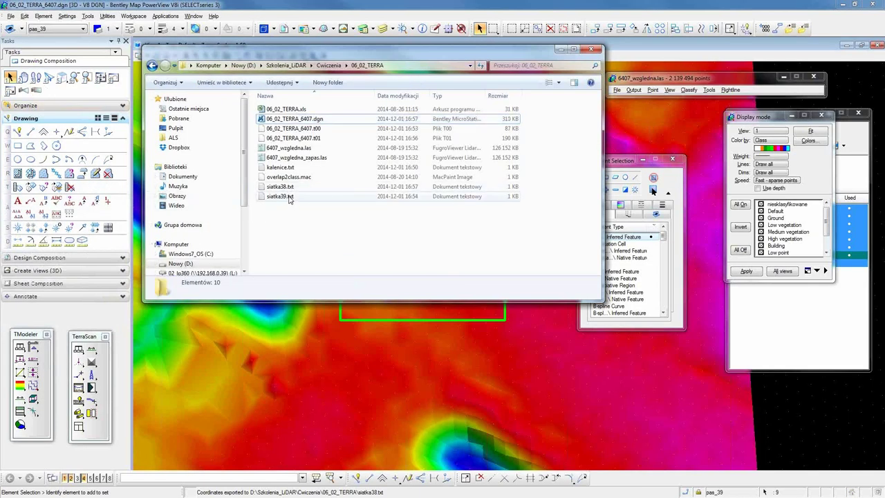
{"action": "left_click", "coordinate": [295, 196]}
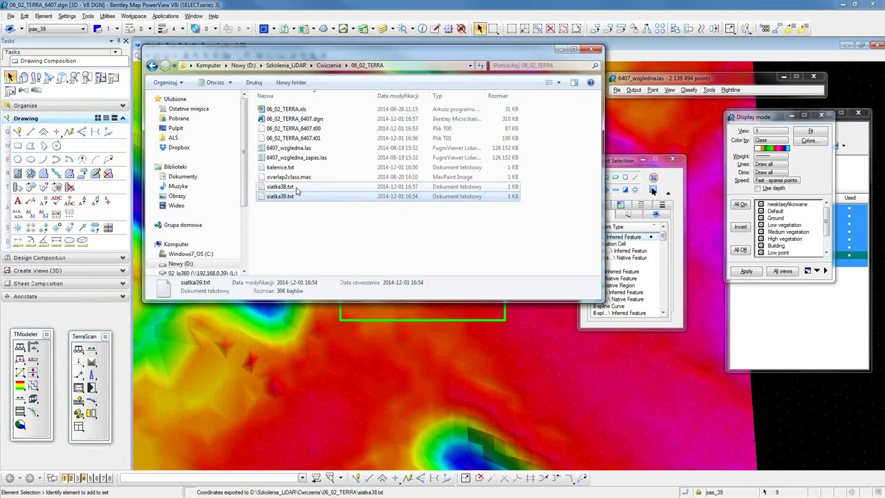
{"action": "left_click", "coordinate": [298, 188]}
{"action": "left_click", "coordinate": [296, 168]}
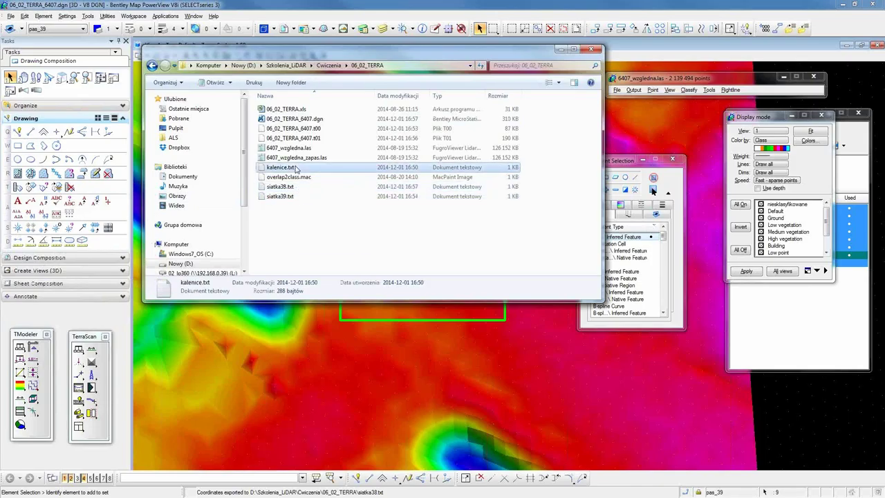
{"action": "left_click", "coordinate": [299, 227]}
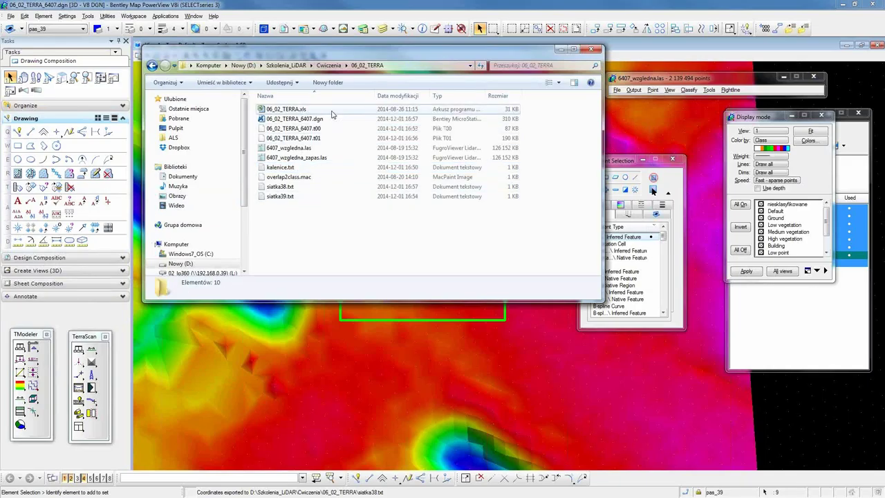
{"action": "left_click", "coordinate": [359, 111]}
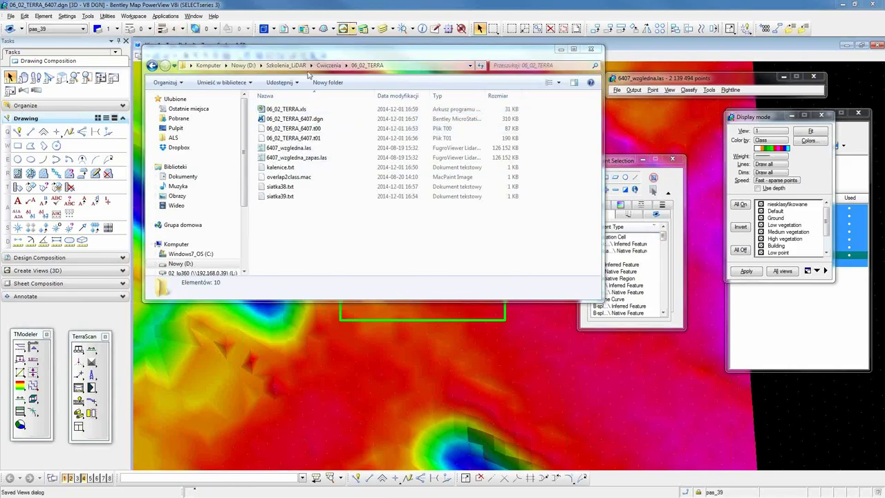
{"action": "double_click", "coordinate": [294, 111]}
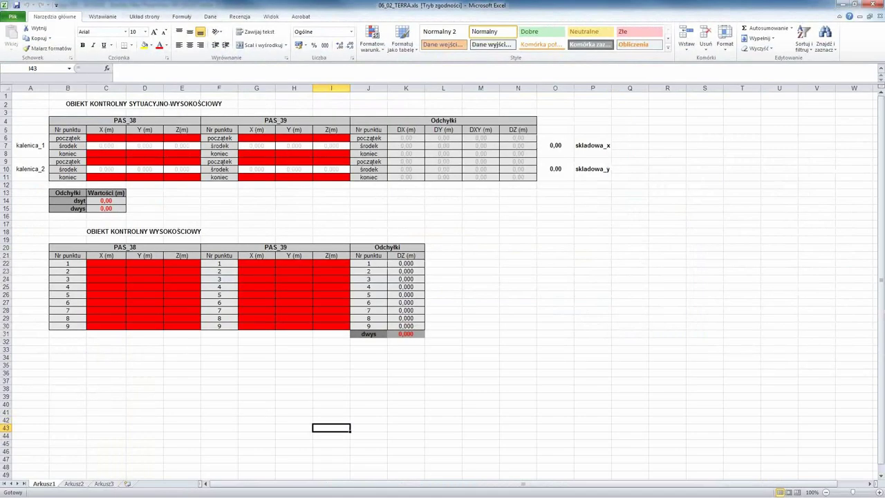
Open kalenice.txt from the 06_02_TERRA folder in Notepad and replace all its comma separators with spaces
{"action": "key", "text": "alt+Tab"}
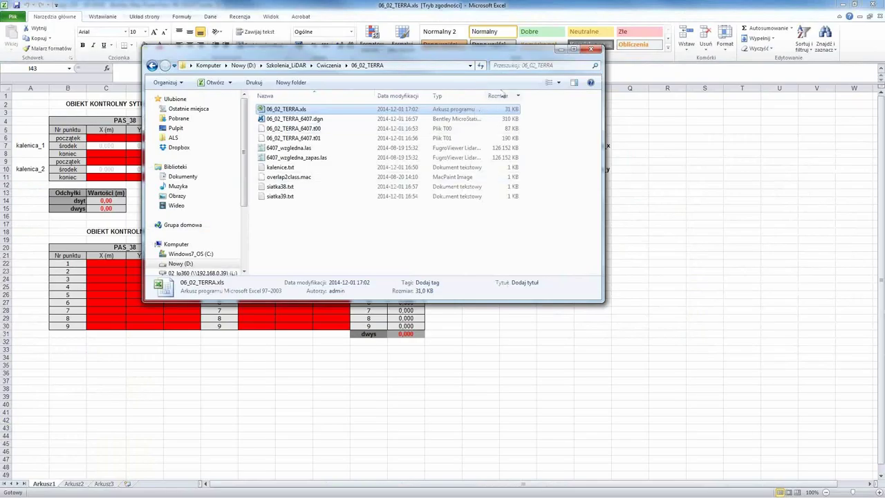
{"action": "double_click", "coordinate": [293, 170]}
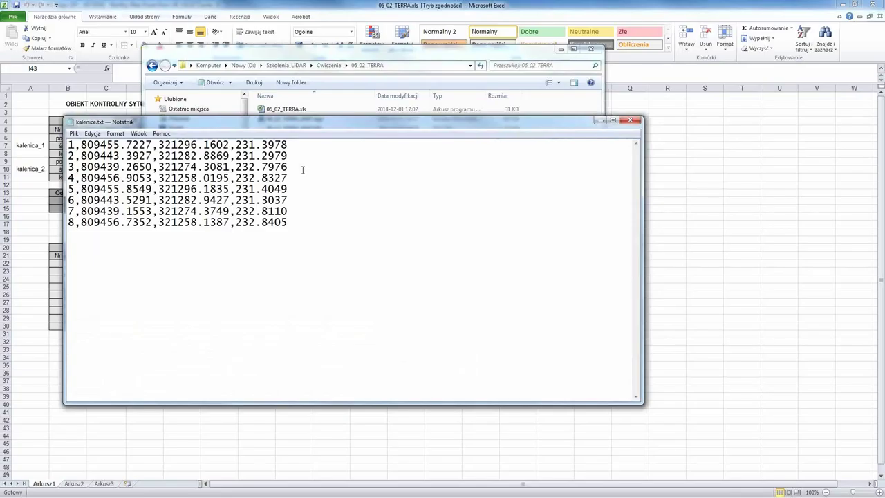
{"action": "key", "text": "ctrl+h"}
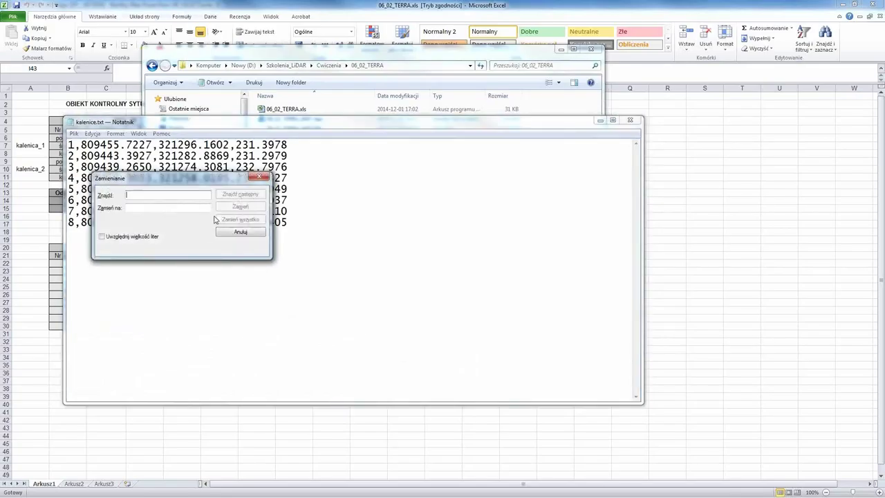
{"action": "type", "text": "."}
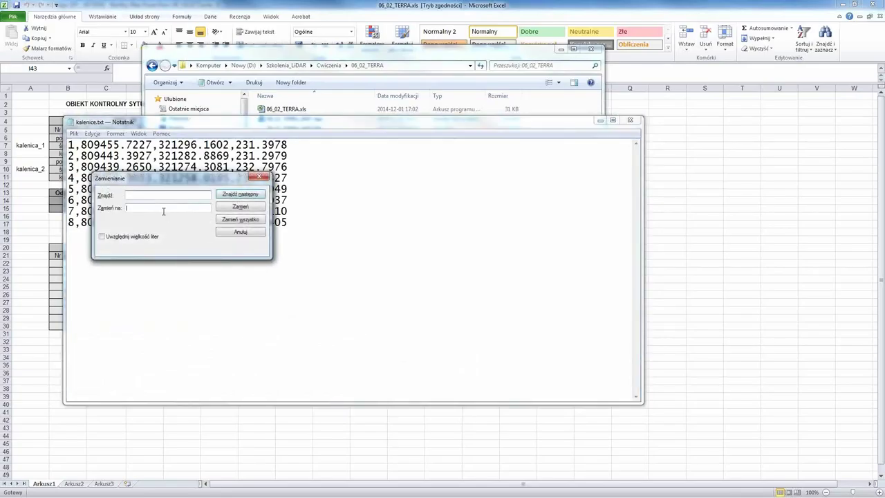
{"action": "type", "text": ","}
{"action": "left_click", "coordinate": [248, 220]}
Replace every decimal point in kalenice.txt with a comma and close the replace dialog
{"action": "left_click_drag", "start_coordinate": [201, 180], "coordinate": [467, 238]}
{"action": "left_click", "coordinate": [418, 249]}
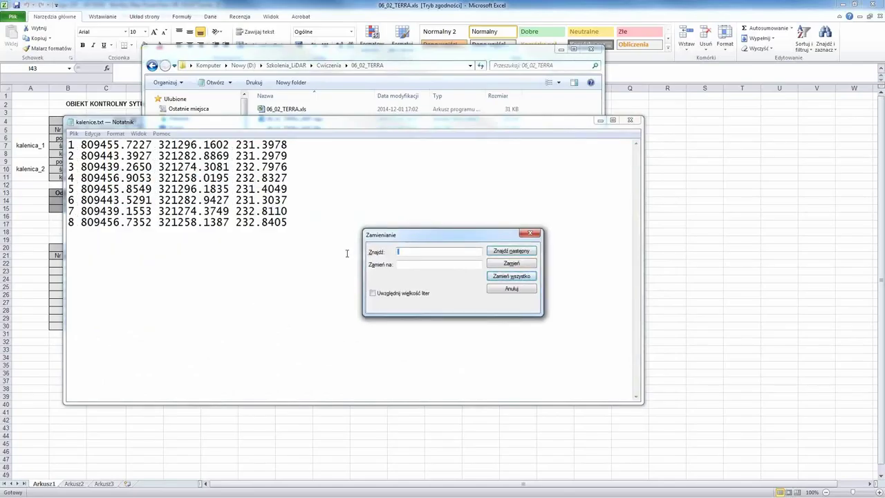
{"action": "type", "text": ","}
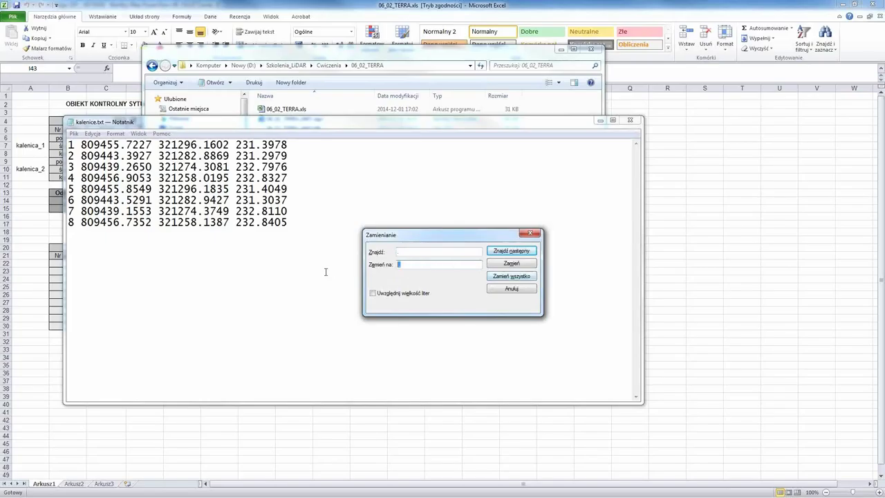
{"action": "left_click", "coordinate": [521, 277]}
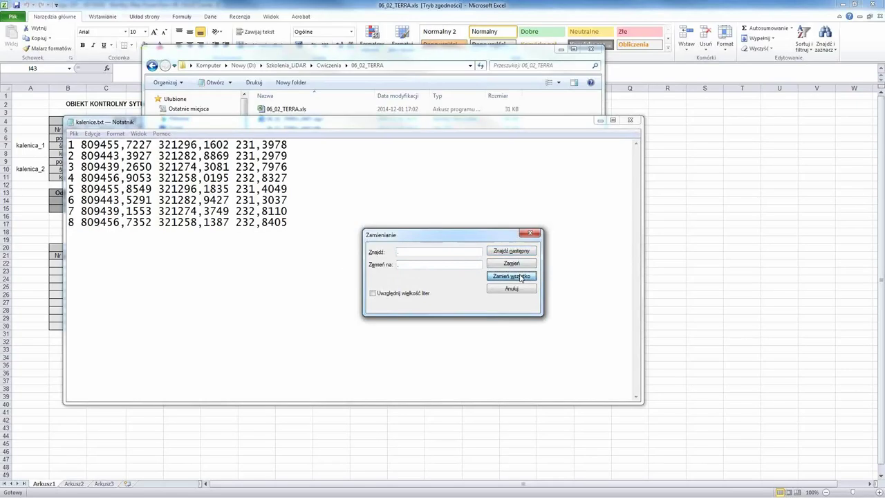
{"action": "left_click", "coordinate": [530, 233]}
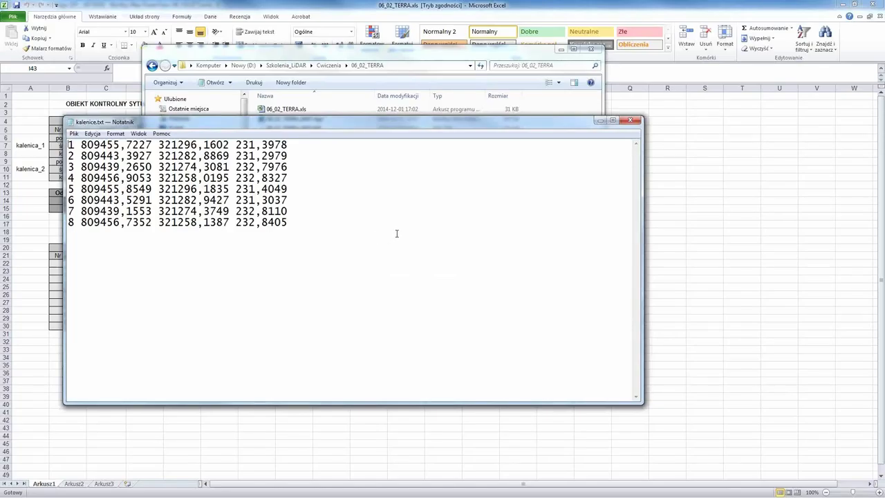
Copy all coordinate lines from kalenice.txt and paste them into Arkusz3 of the 06_02_TERRA.xls workbook in Excel, starting at cell A1
{"action": "key", "text": "ctrl+a"}
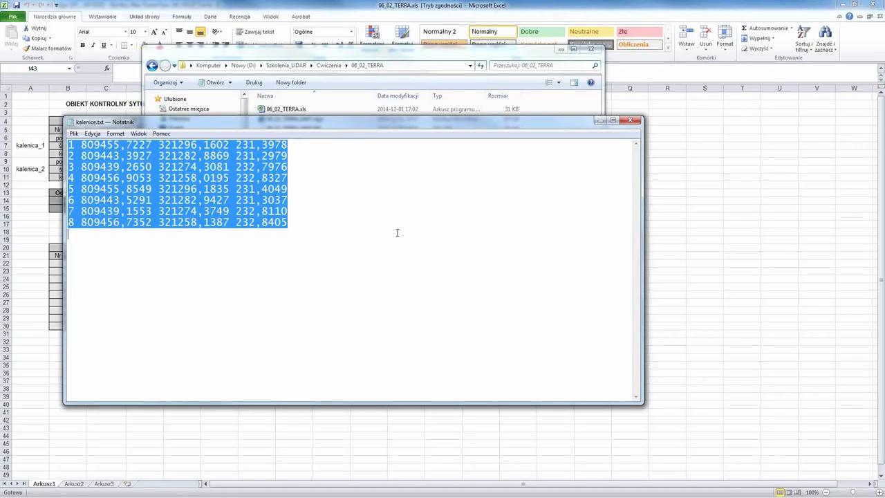
{"action": "left_click", "coordinate": [477, 6]}
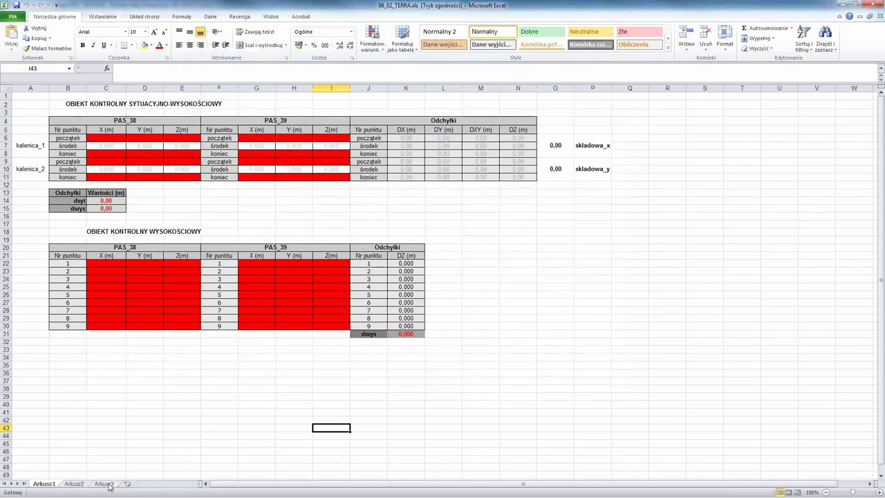
{"action": "left_click", "coordinate": [106, 484]}
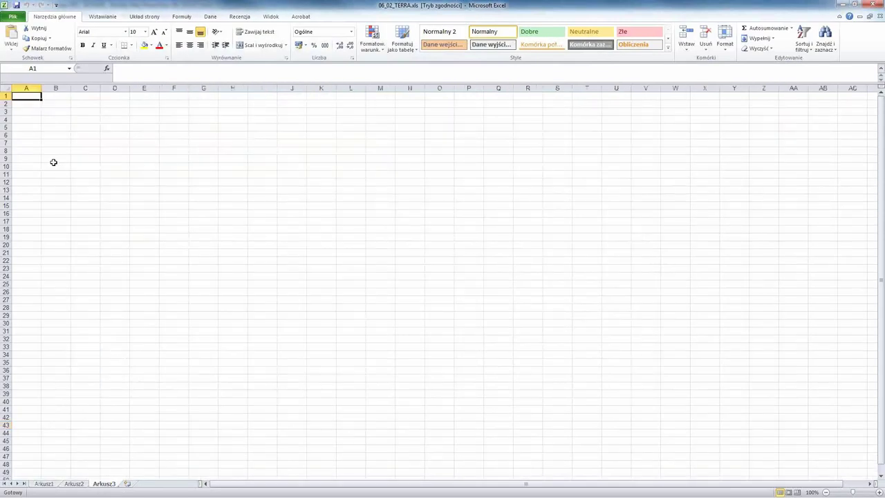
{"action": "key", "text": "ctrl+v"}
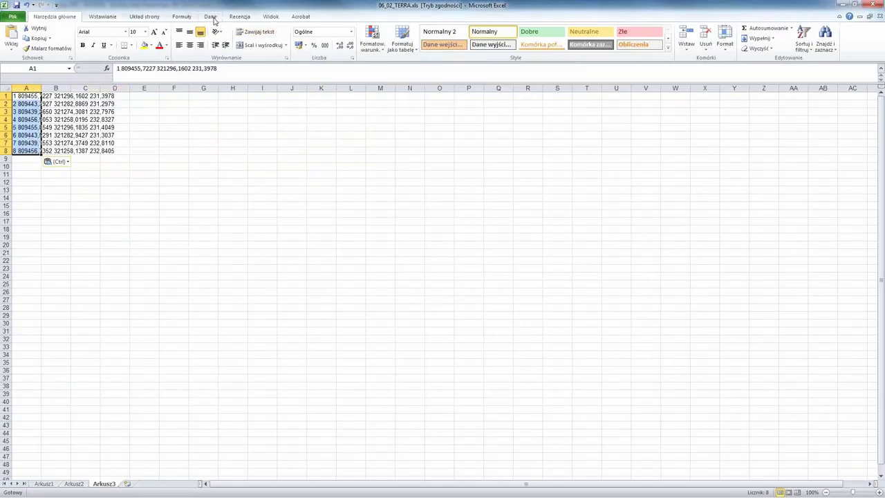
Split the pasted ridge coordinate lines into separate columns using Text to Columns with fixed width and the General format
{"action": "left_click", "coordinate": [211, 17]}
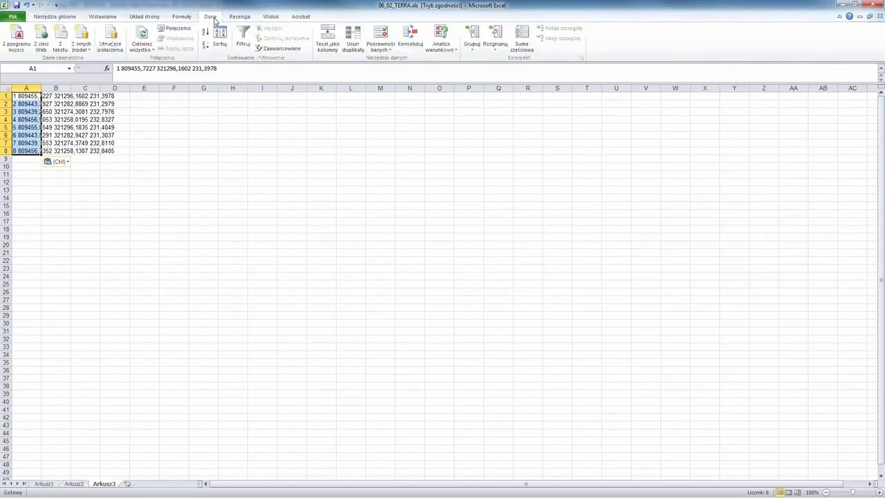
{"action": "left_click", "coordinate": [329, 48]}
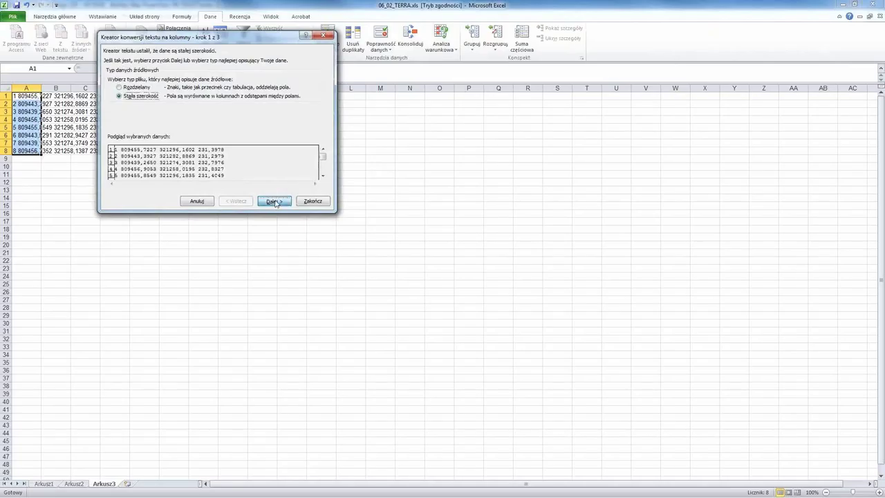
{"action": "left_click", "coordinate": [274, 202]}
{"action": "left_click", "coordinate": [277, 202]}
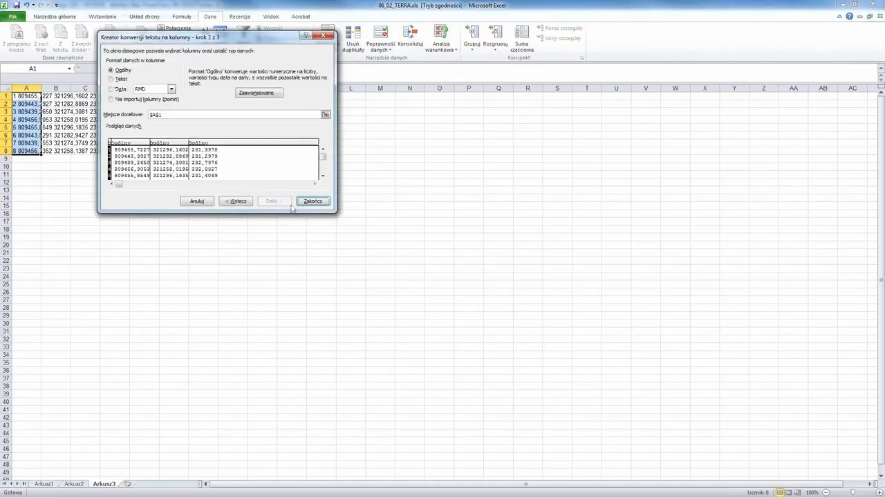
{"action": "left_click", "coordinate": [313, 201]}
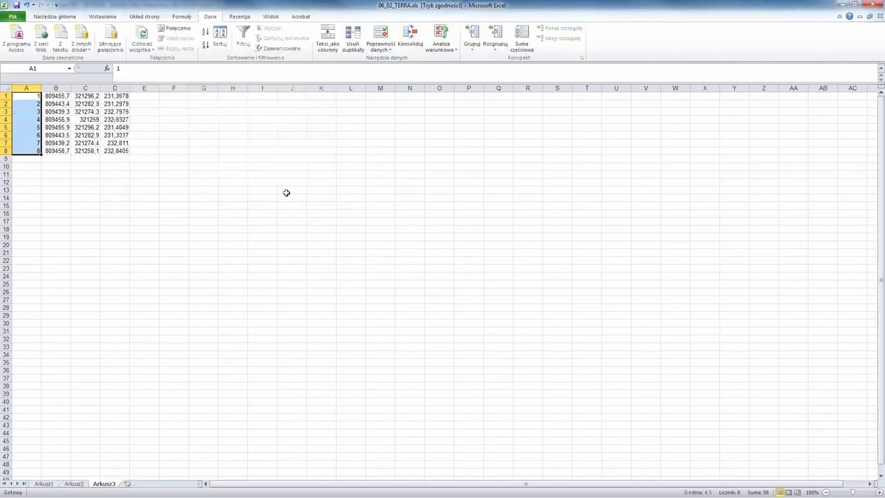
{"action": "left_click", "coordinate": [173, 198]}
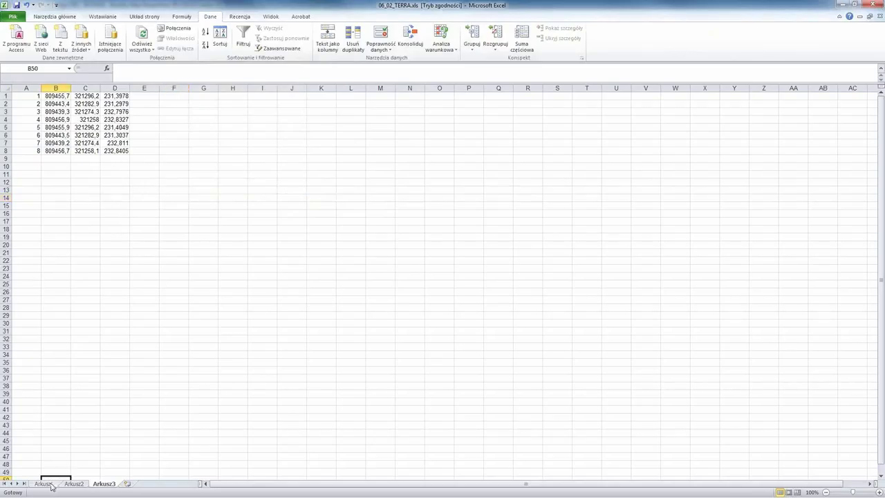
Copy point 1's X, Y and Z coordinates from Arkusz3 into the PAS_38 start row of kalenica_1 on Arkusz1, at C6
{"action": "left_click", "coordinate": [49, 483]}
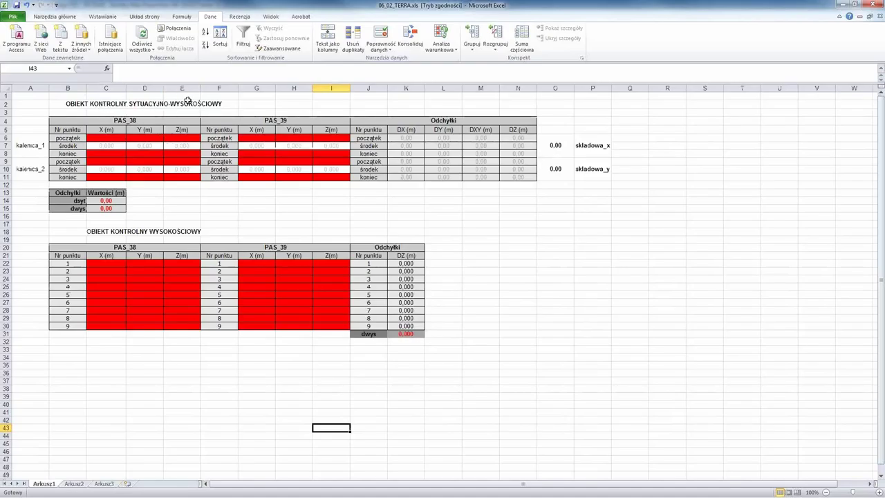
{"action": "left_click", "coordinate": [104, 484]}
{"action": "left_click_drag", "start_coordinate": [60, 95], "coordinate": [109, 97]}
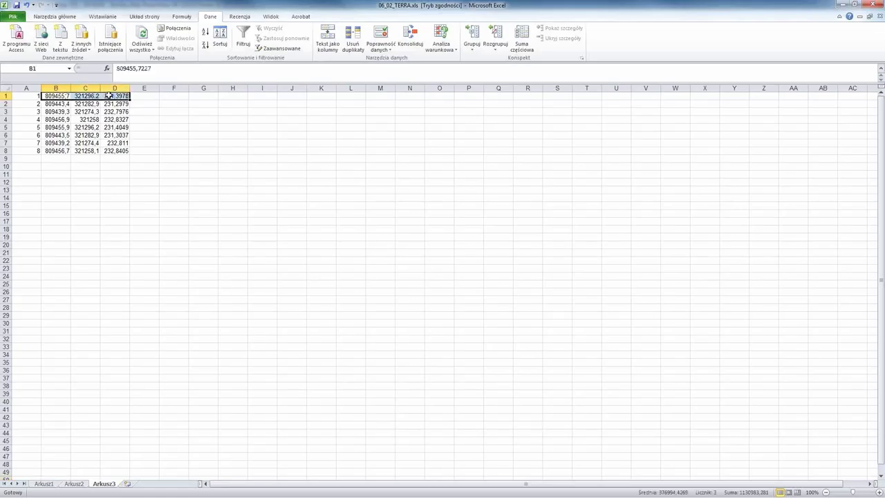
{"action": "key", "text": "ctrl+c"}
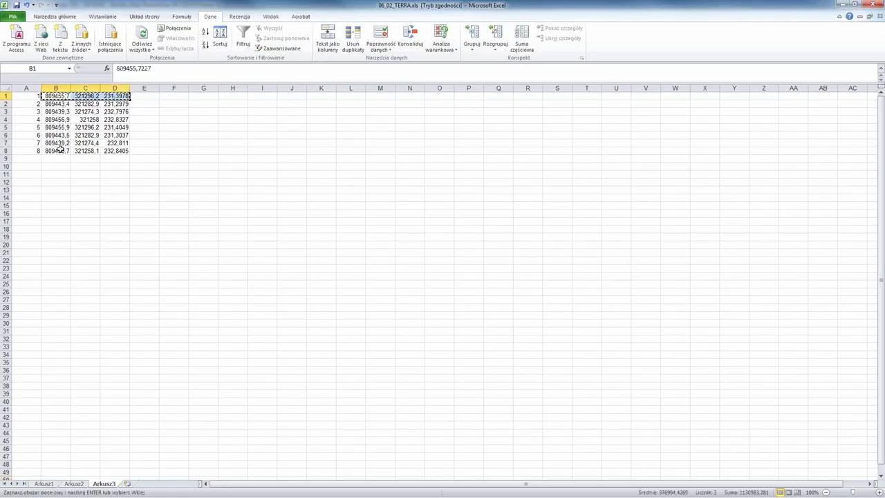
{"action": "left_click", "coordinate": [44, 483]}
{"action": "left_click", "coordinate": [110, 139]}
{"action": "key", "text": "ctrl+v"}
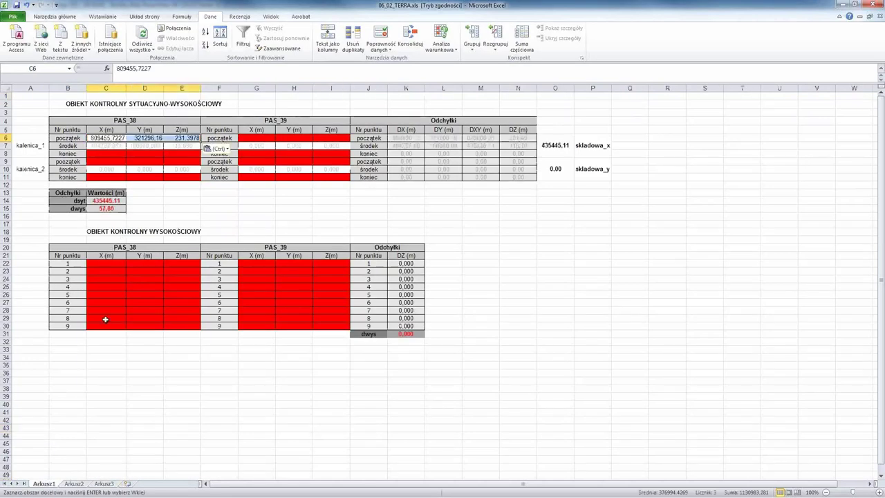
Copy the coordinates of points 2 and 3 from Arkusz3 into the PAS_38 block on Arkusz1, starting at cell C8
{"action": "left_click", "coordinate": [104, 483]}
{"action": "left_click_drag", "start_coordinate": [58, 103], "coordinate": [114, 111]}
{"action": "key", "text": "ctrl+c"}
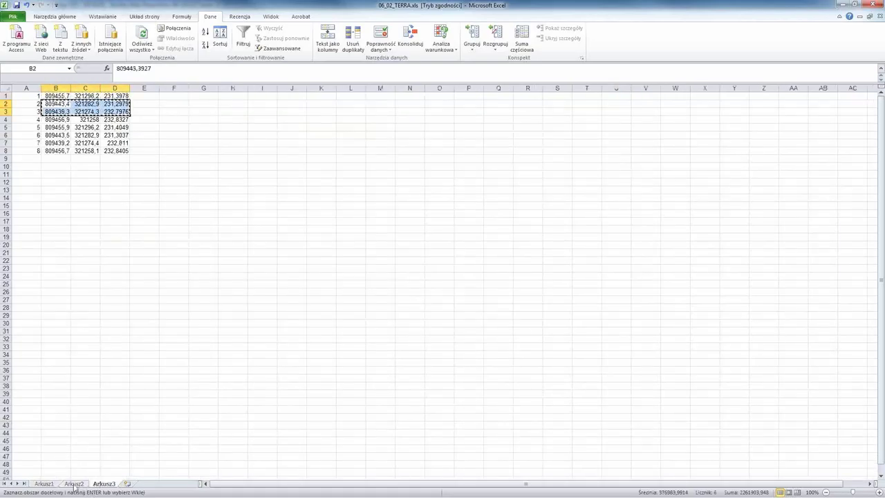
{"action": "left_click", "coordinate": [44, 484]}
{"action": "left_click", "coordinate": [106, 153]}
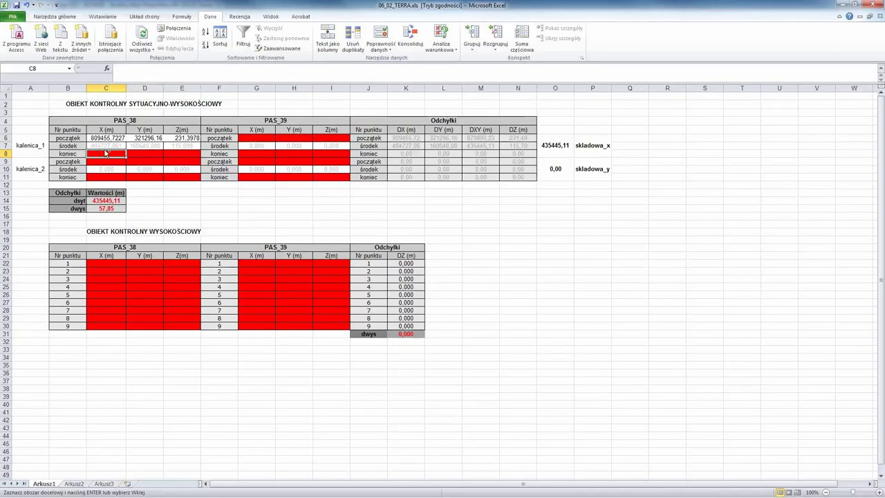
{"action": "key", "text": "ctrl+v"}
Copy point 4's coordinates from Arkusz3 into the PAS_38 end row of kalenica_2 on Arkusz1, at C11
{"action": "left_click", "coordinate": [104, 484]}
{"action": "left_click", "coordinate": [58, 119]}
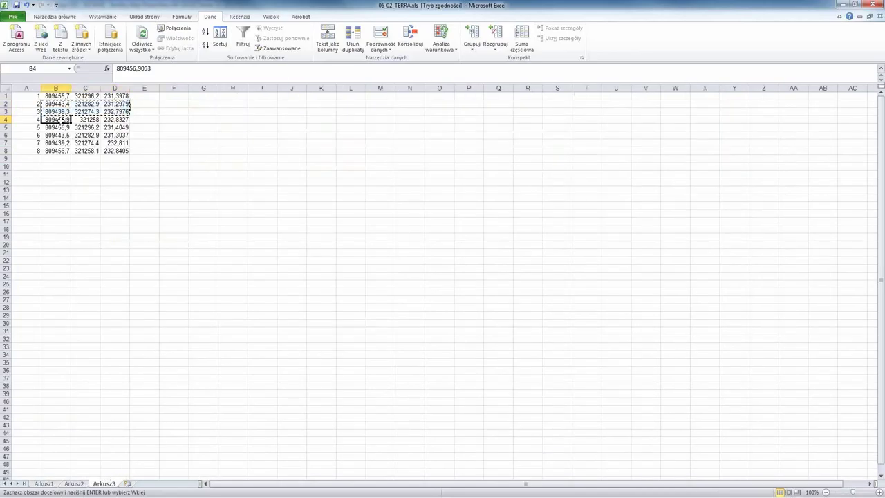
{"action": "left_click_drag", "start_coordinate": [58, 120], "coordinate": [105, 119]}
{"action": "key", "text": "ctrl+c"}
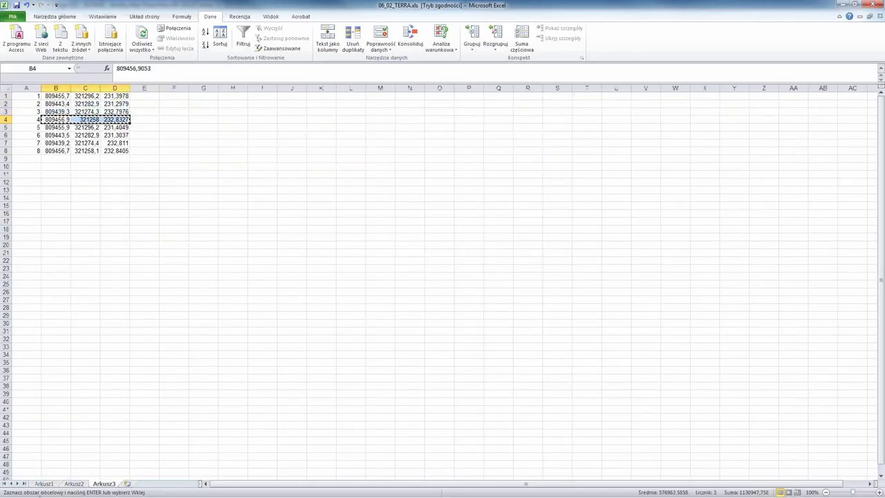
{"action": "left_click", "coordinate": [44, 483]}
{"action": "left_click", "coordinate": [114, 177]}
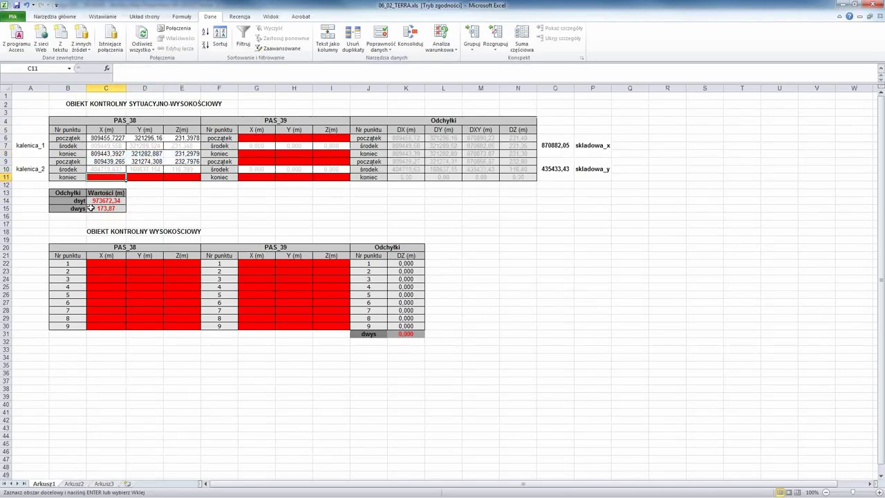
{"action": "key", "text": "ctrl+v"}
Copy point 5's coordinates from Arkusz3 into the PAS_39 start row of kalenica_1 on Arkusz1, at G6
{"action": "left_click", "coordinate": [104, 485]}
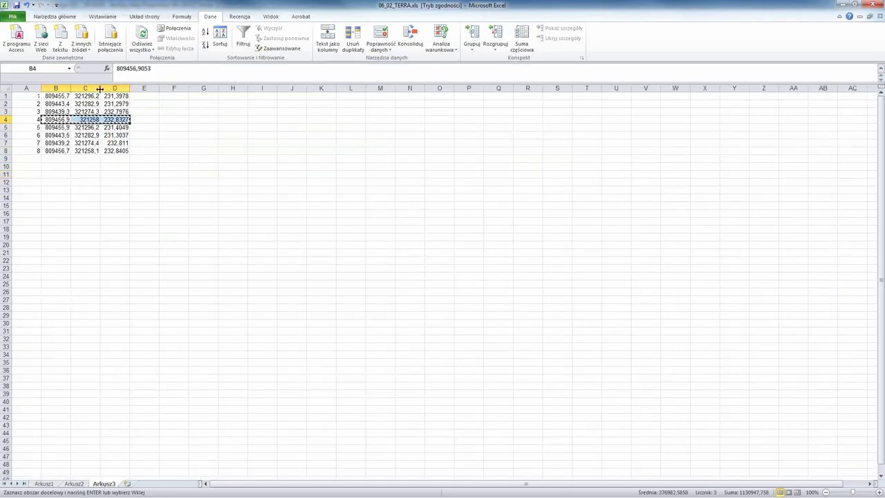
{"action": "left_click_drag", "start_coordinate": [58, 127], "coordinate": [114, 127]}
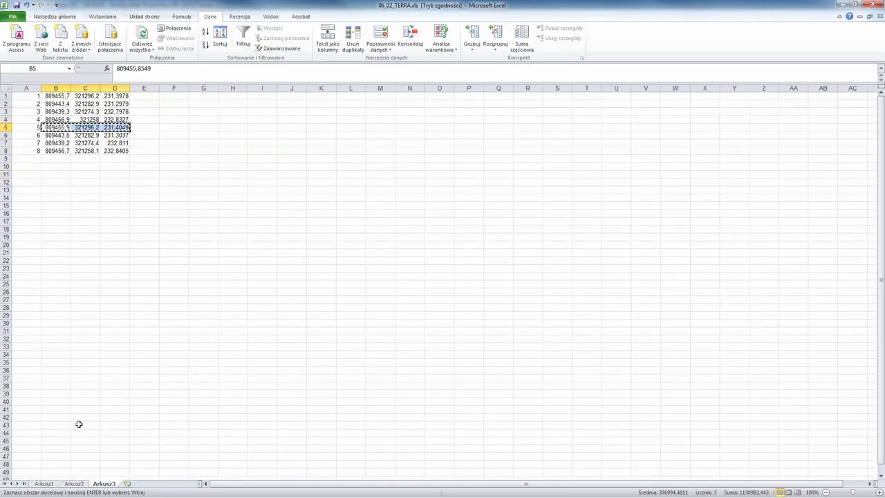
{"action": "left_click", "coordinate": [43, 484]}
{"action": "left_click", "coordinate": [261, 141]}
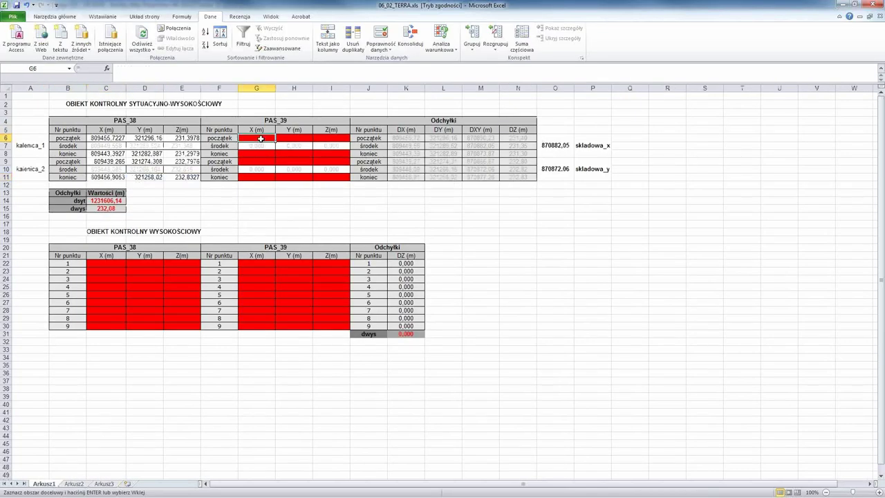
{"action": "key", "text": "ctrl+v"}
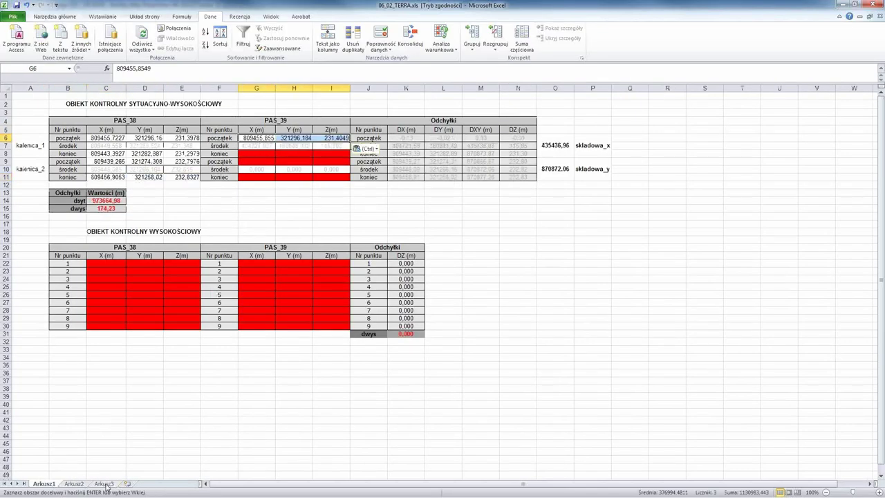
Copy the coordinates of points 6 and 7 from Arkusz3 into the PAS_39 block on Arkusz1, starting at cell G8
{"action": "left_click", "coordinate": [104, 485]}
{"action": "left_click_drag", "start_coordinate": [57, 134], "coordinate": [105, 143]}
{"action": "key", "text": "ctrl+c"}
{"action": "left_click", "coordinate": [47, 484]}
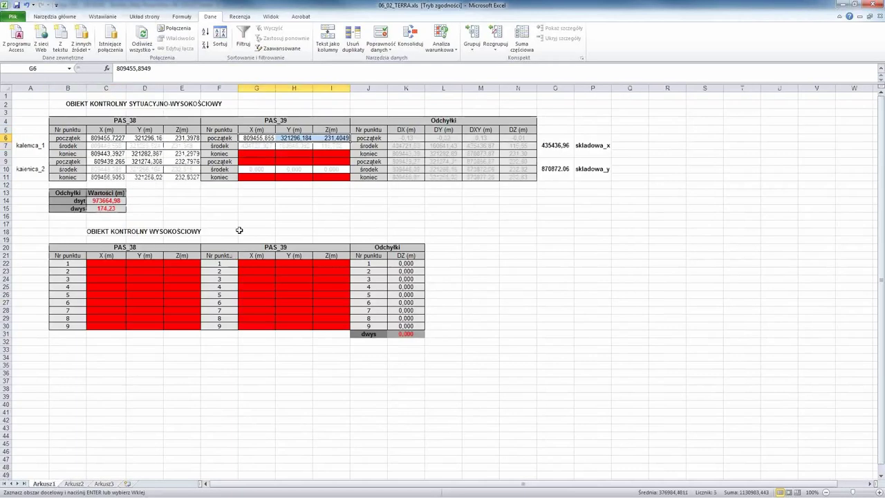
{"action": "left_click", "coordinate": [253, 155]}
{"action": "key", "text": "ctrl+v"}
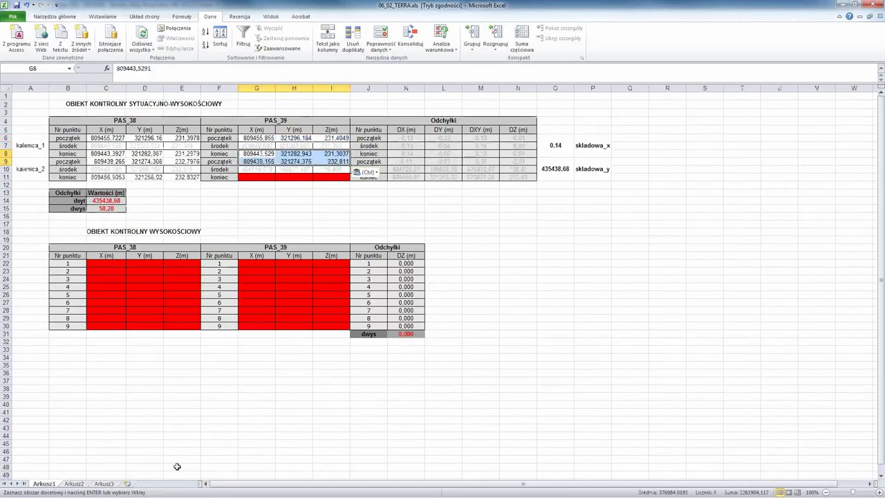
Copy point 8's coordinates from Arkusz3 into the PAS_39 end row of kalenica_2 on Arkusz1, at G11
{"action": "left_click", "coordinate": [104, 484]}
{"action": "left_click_drag", "start_coordinate": [57, 150], "coordinate": [103, 150]}
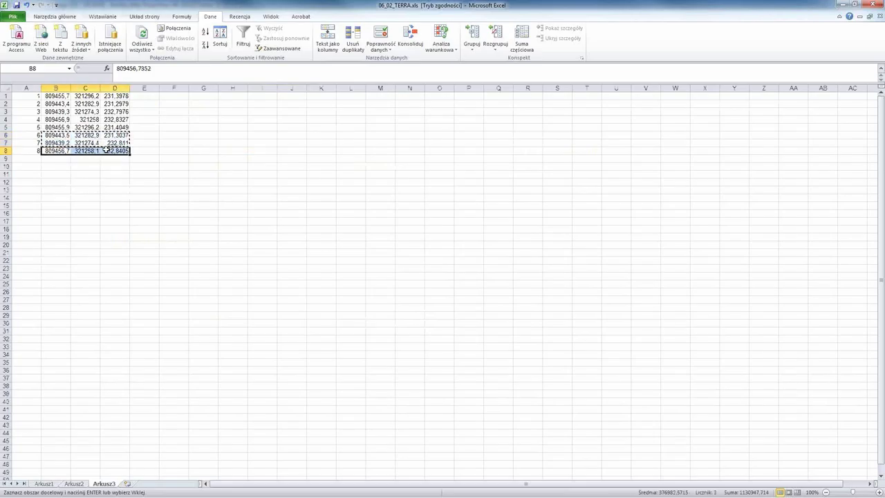
{"action": "key", "text": "ctrl+c"}
{"action": "left_click", "coordinate": [45, 483]}
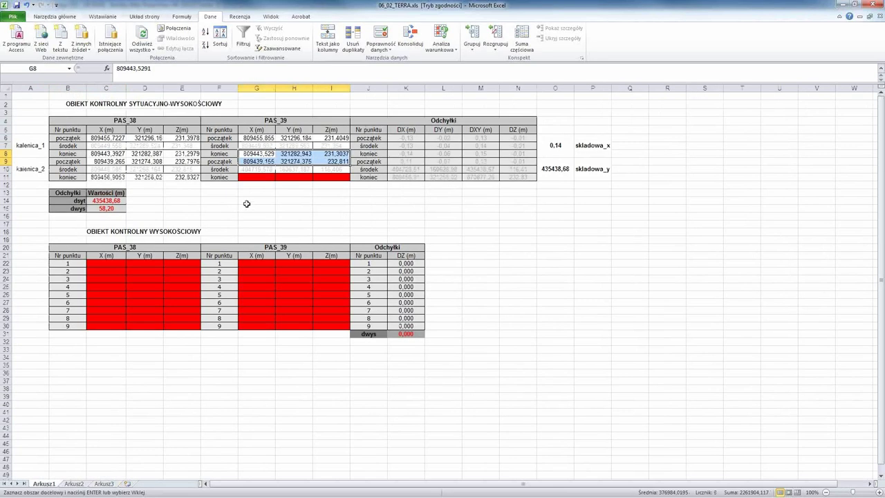
{"action": "left_click", "coordinate": [259, 176]}
{"action": "key", "text": "ctrl+v"}
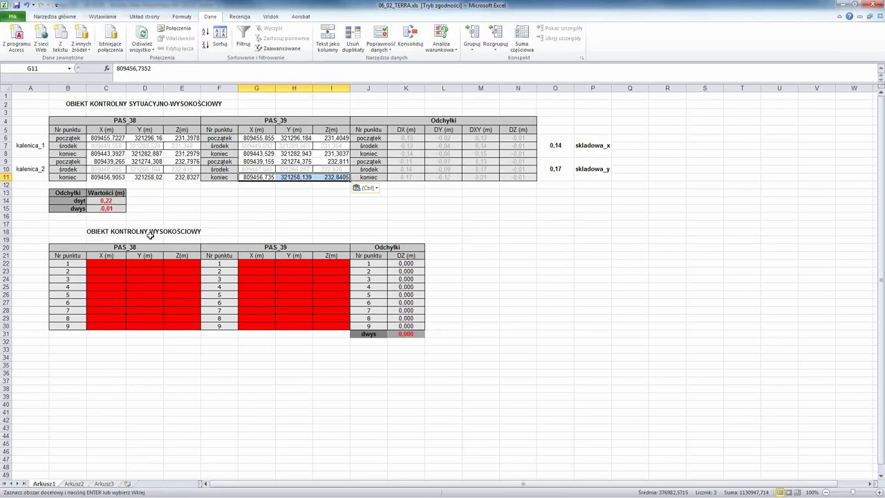
Open siatka38.txt from the 06_02_TERRA folder in Notepad and replace all its decimal points with commas
{"action": "key", "text": "alt+Tab"}
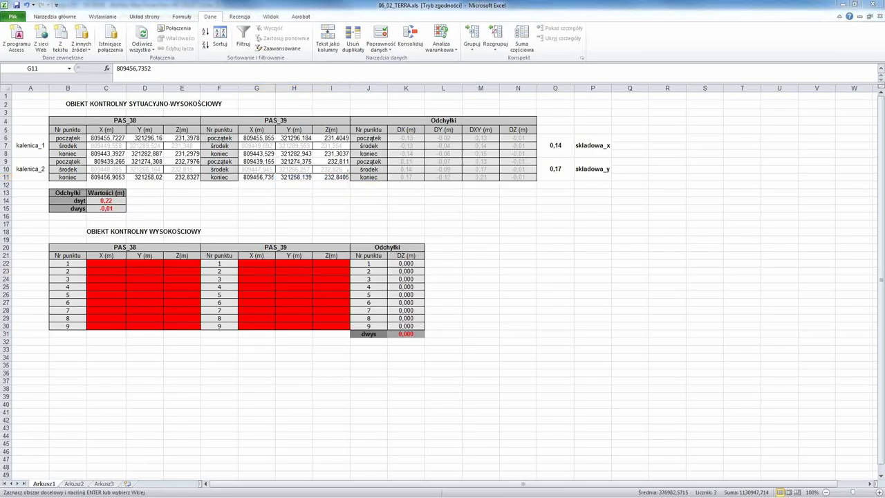
{"action": "double_click", "coordinate": [299, 187]}
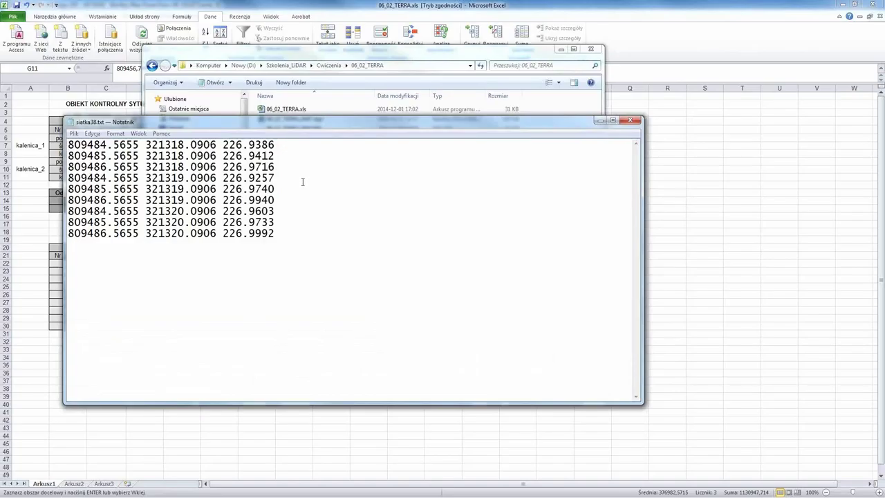
{"action": "key", "text": "ctrl+h"}
{"action": "type", "text": "."}
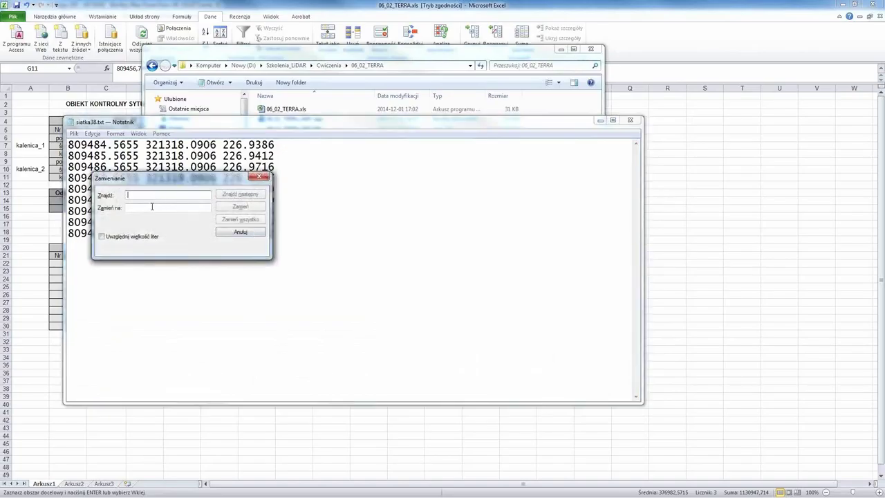
{"action": "key", "text": "Tab"}
{"action": "type", "text": ","}
{"action": "left_click", "coordinate": [240, 219]}
{"action": "left_click", "coordinate": [265, 179]}
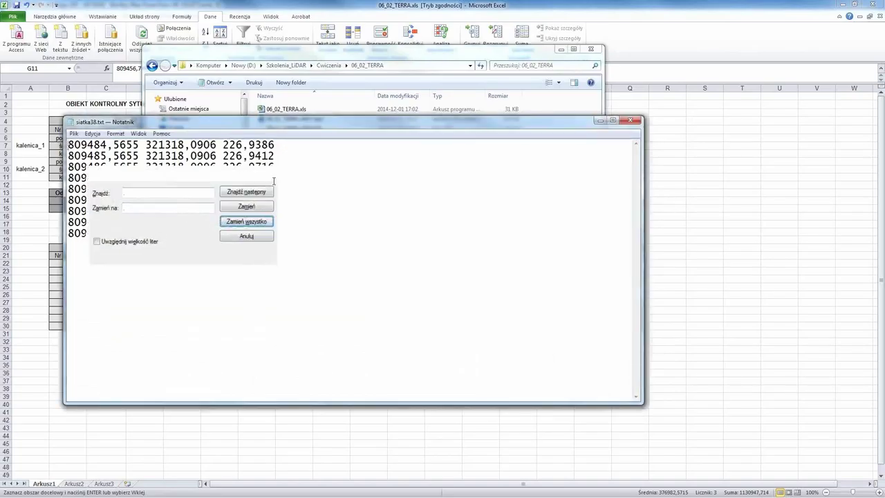
Copy all grid coordinate lines from siatka38.txt and paste them into Arkusz3 of the Excel workbook, starting at cell A13
{"action": "key", "text": "ctrl+a"}
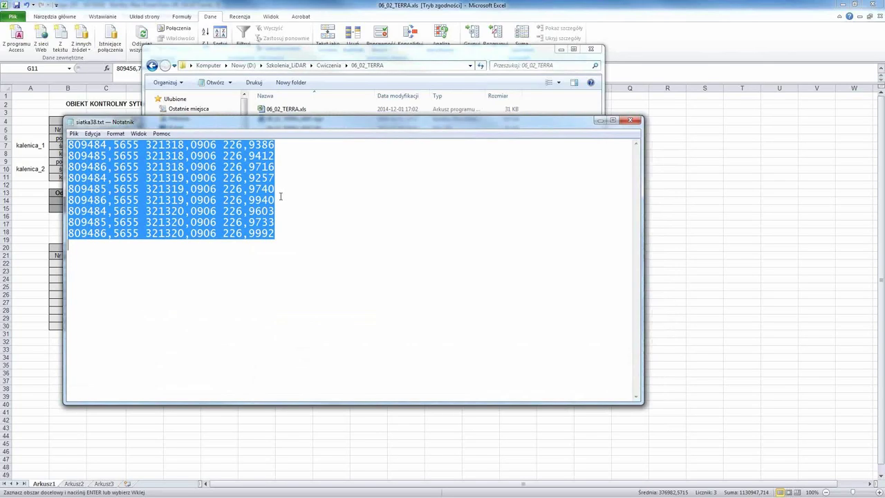
{"action": "key", "text": "ctrl+c"}
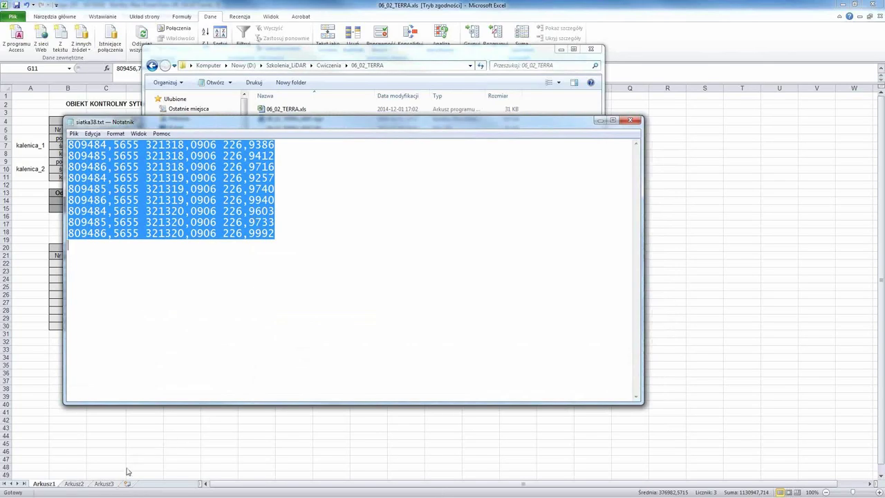
{"action": "left_click", "coordinate": [105, 484]}
{"action": "left_click", "coordinate": [33, 189]}
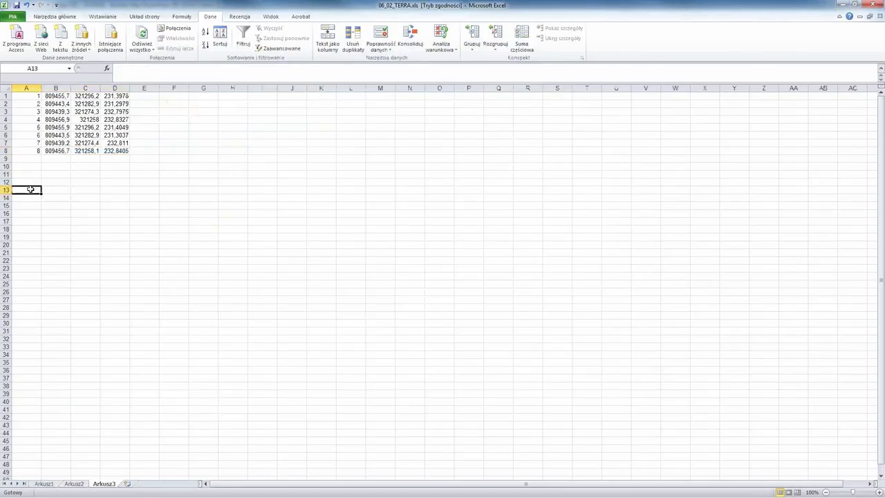
{"action": "key", "text": "ctrl+v"}
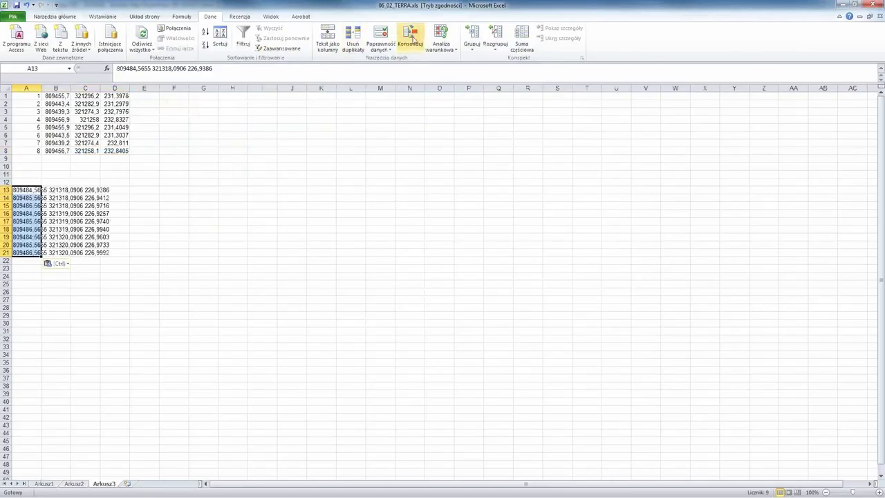
Split the flightline 38 grid lines in A13:A21 into separate columns using fixed-width text-to-columns conversion
{"action": "left_click", "coordinate": [329, 47]}
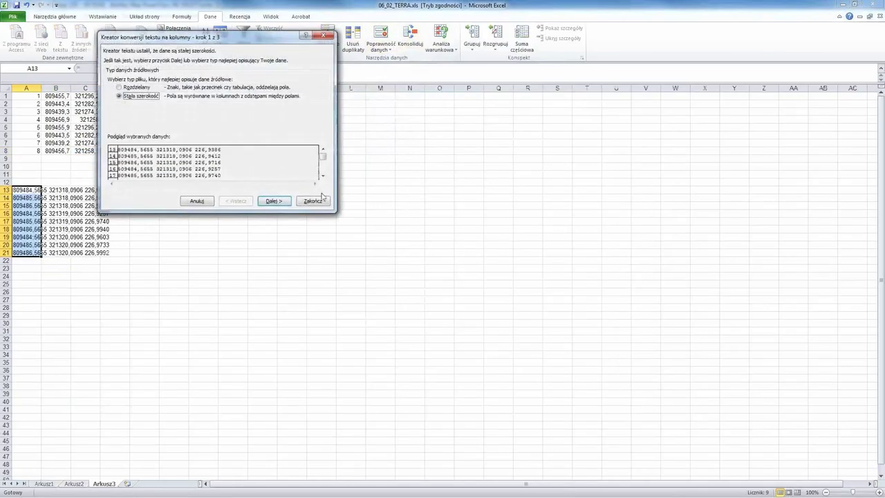
{"action": "left_click", "coordinate": [280, 201]}
{"action": "left_click", "coordinate": [281, 201]}
{"action": "left_click", "coordinate": [313, 201]}
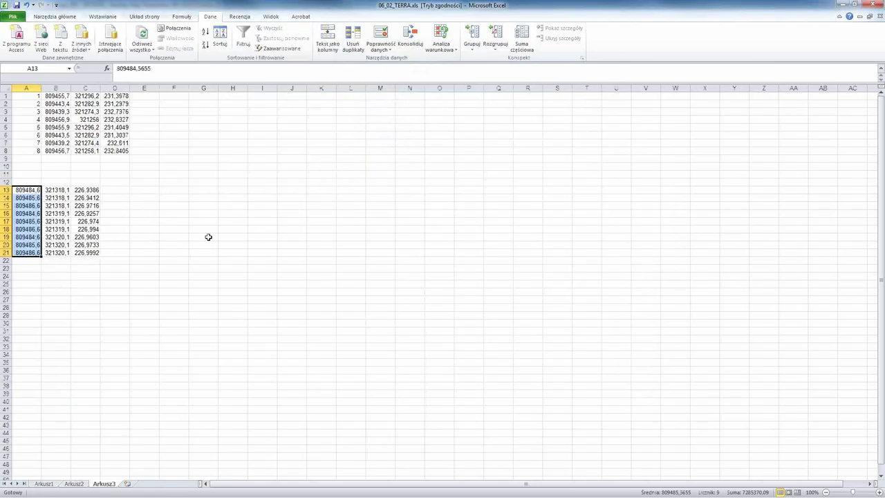
Copy the split grid coordinates A13:C21 from Arkusz3 into the PAS_38 height control block on Arkusz1, starting at C22
{"action": "left_click", "coordinate": [87, 250], "text": "shift"}
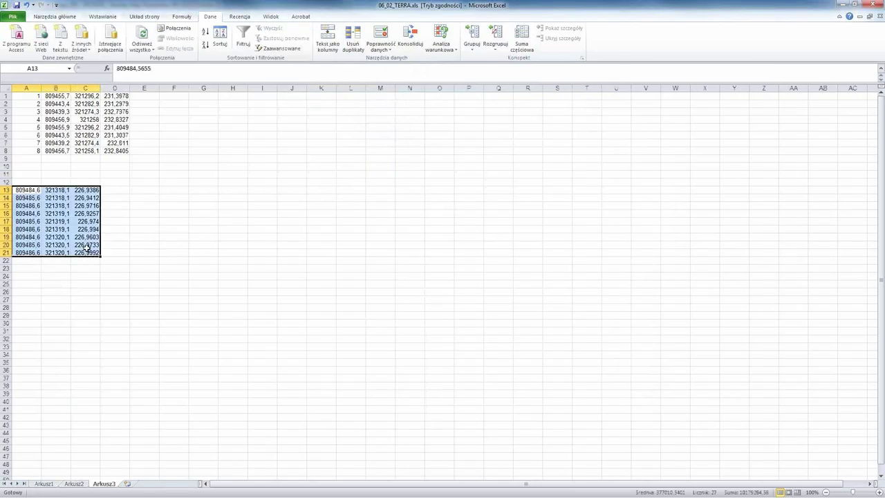
{"action": "key", "text": "ctrl+c"}
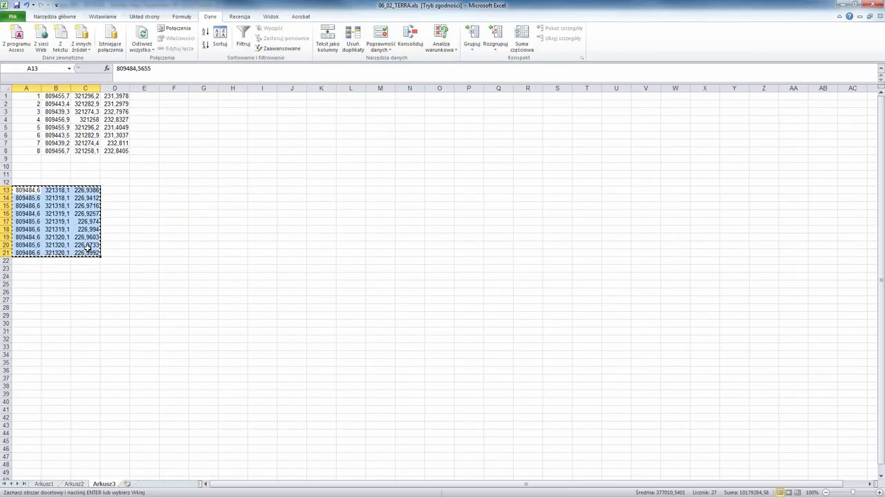
{"action": "left_click", "coordinate": [45, 484]}
{"action": "left_click", "coordinate": [109, 262]}
{"action": "key", "text": "ctrl+v"}
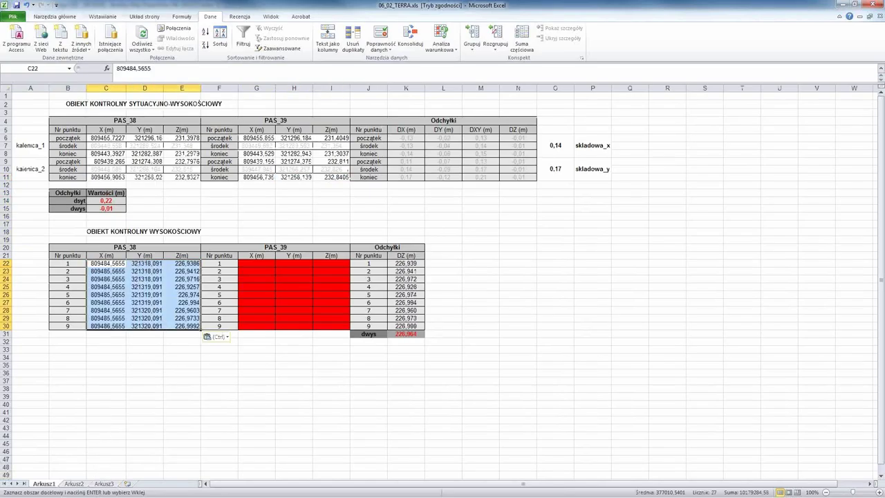
Open siatka39.txt from the 06_02_TERRA folder in Notepad and replace all its decimal points with commas
{"action": "key", "text": "alt+Tab"}
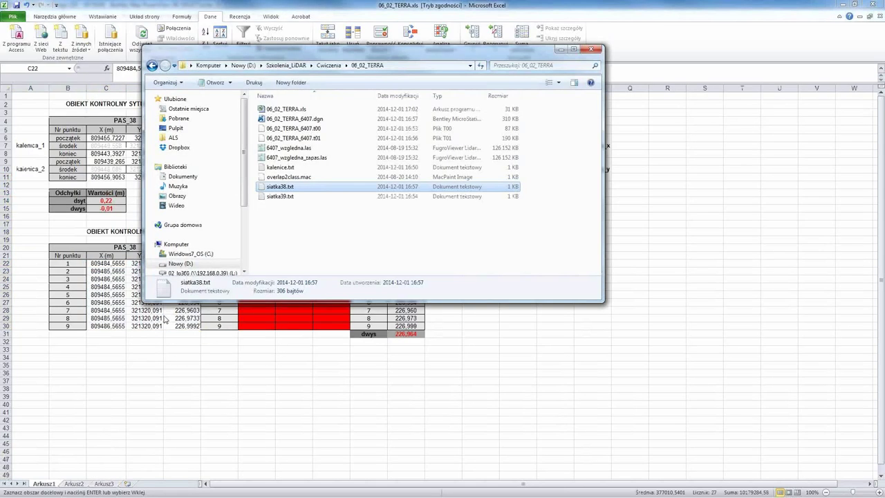
{"action": "double_click", "coordinate": [281, 196]}
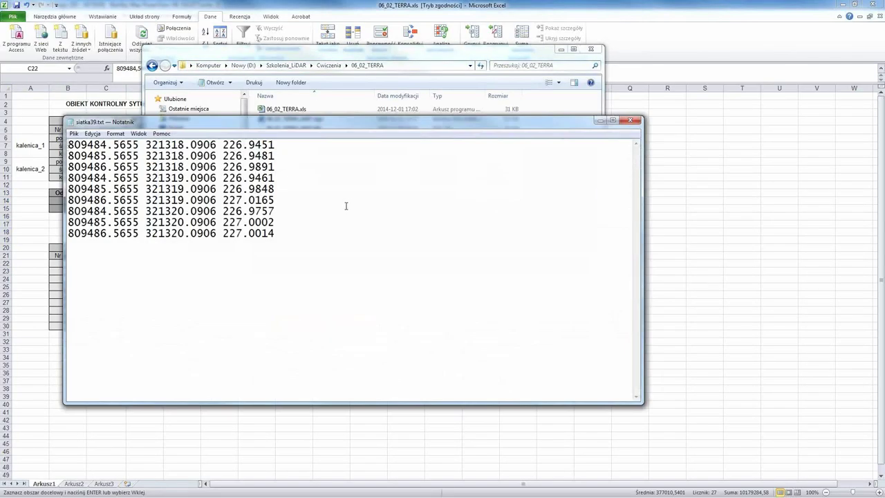
{"action": "key", "text": "ctrl+h"}
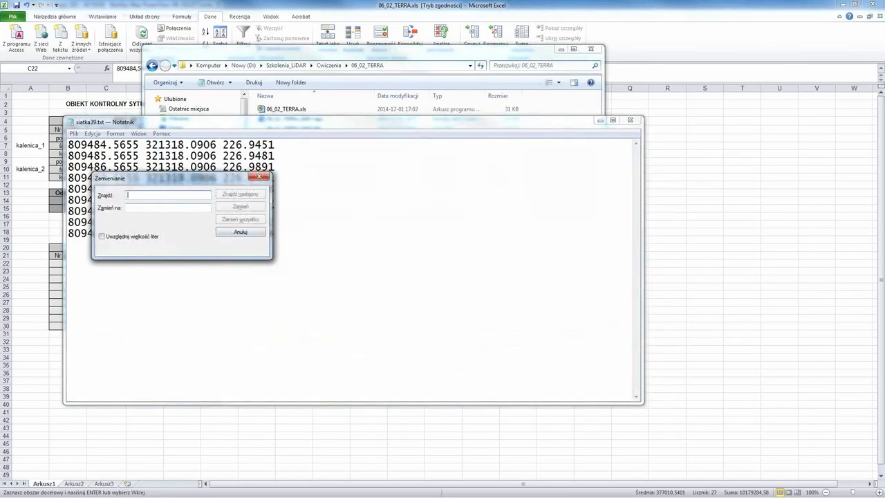
{"action": "type", "text": "."}
{"action": "key", "text": "Tab"}
{"action": "type", "text": ","}
{"action": "left_click", "coordinate": [240, 219]}
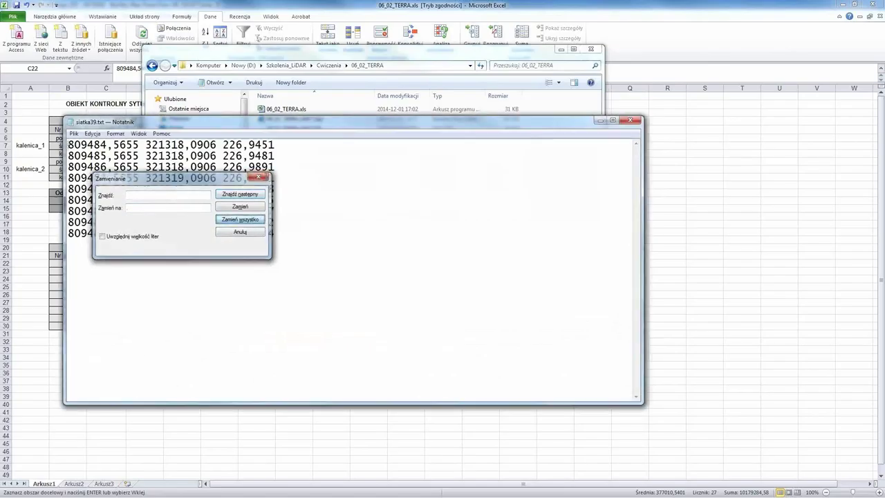
{"action": "left_click", "coordinate": [259, 178]}
Copy all coordinate lines of siatka39.txt and close the file, saving its changes
{"action": "key", "text": "ctrl+a"}
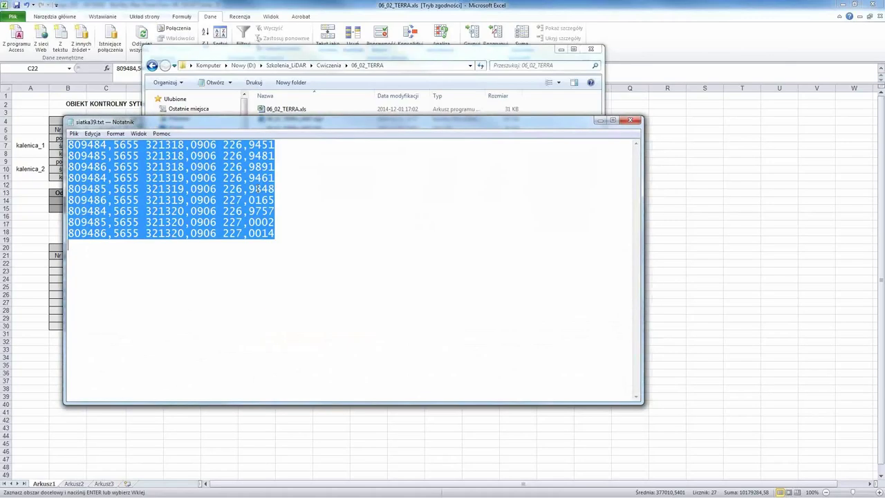
{"action": "key", "text": "ctrl+c"}
{"action": "left_click", "coordinate": [630, 121]}
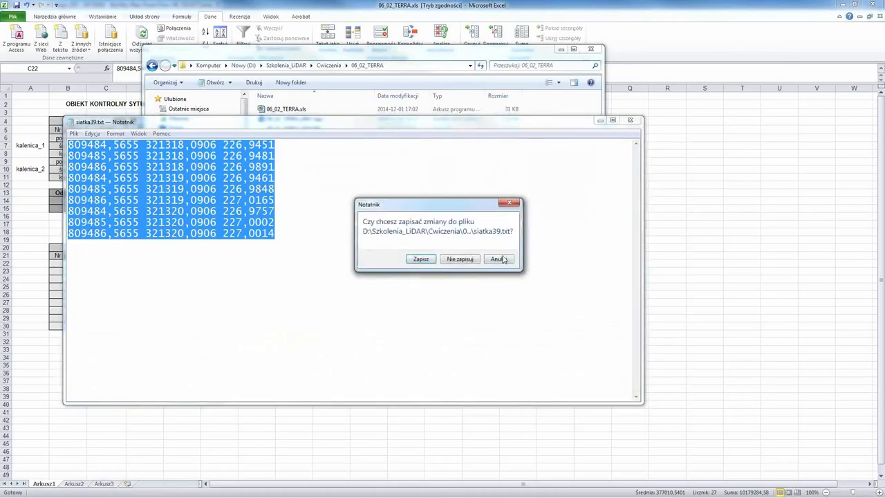
{"action": "left_click", "coordinate": [421, 257]}
Paste the copied flightline 39 lines into Arkusz3 of the Excel workbook at A25 and split them into fixed-width columns
{"action": "left_click", "coordinate": [160, 419]}
{"action": "left_click", "coordinate": [104, 483]}
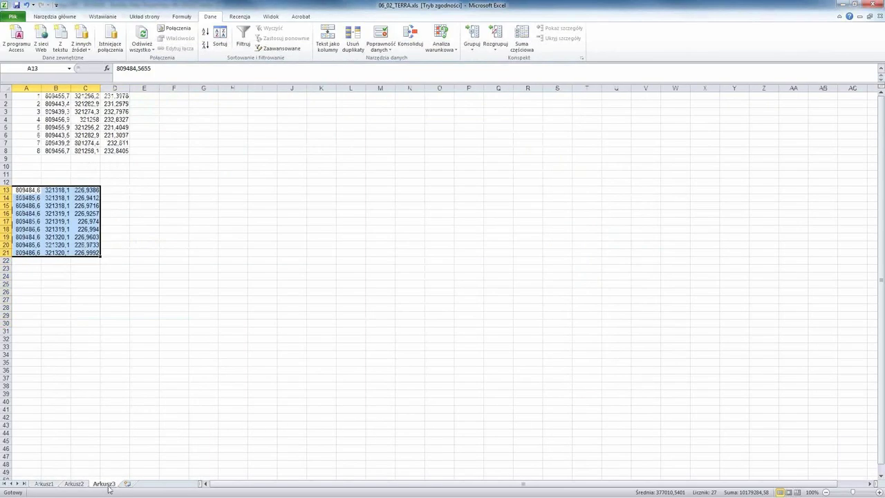
{"action": "left_click", "coordinate": [25, 282]}
{"action": "key", "text": "ctrl+v"}
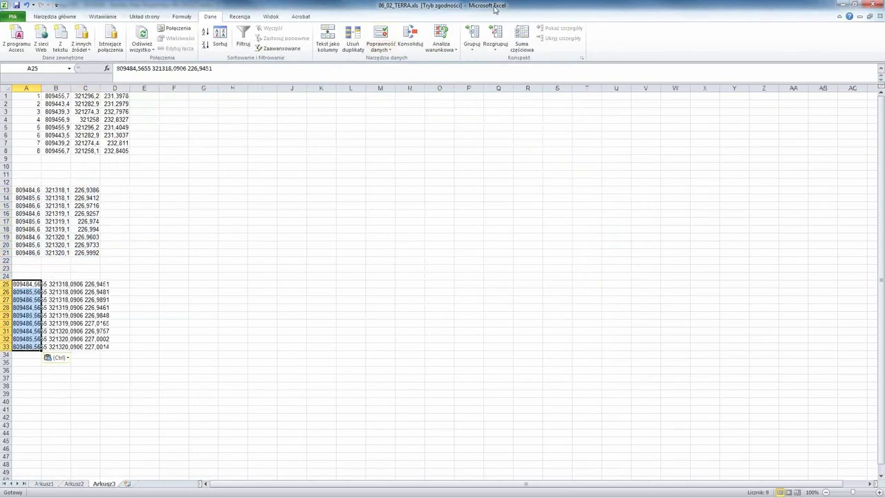
{"action": "left_click", "coordinate": [328, 38]}
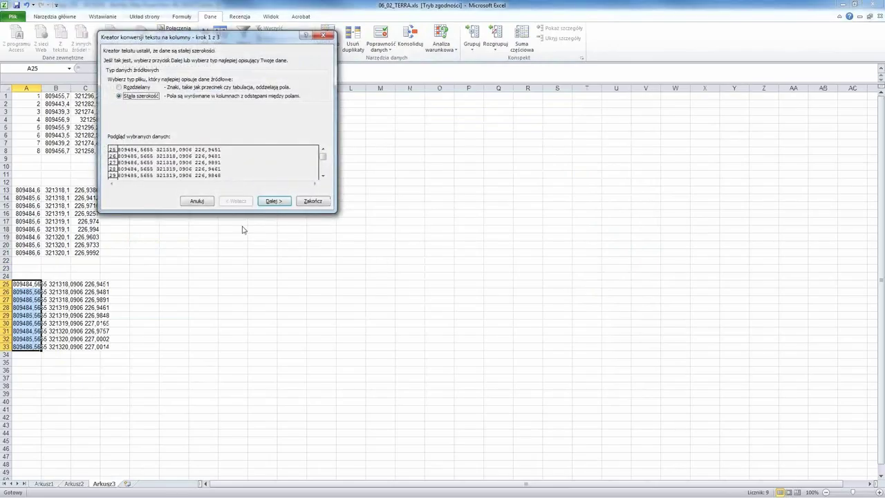
{"action": "key", "text": "Return"}
{"action": "key", "text": "Return"}
{"action": "key", "text": "Return"}
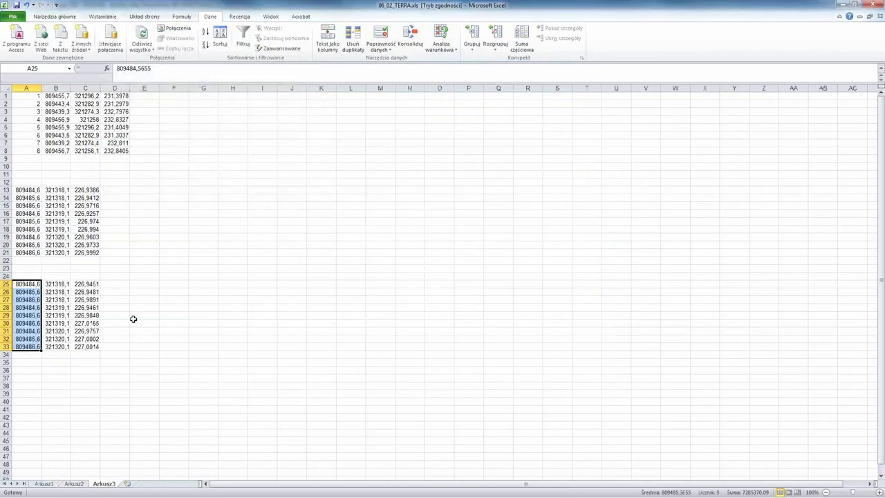
Copy A25:C33 from Arkusz3 into the PAS_39 height control block on Arkusz1 at G22, and select the dwys average cell K31
{"action": "left_click", "coordinate": [25, 284]}
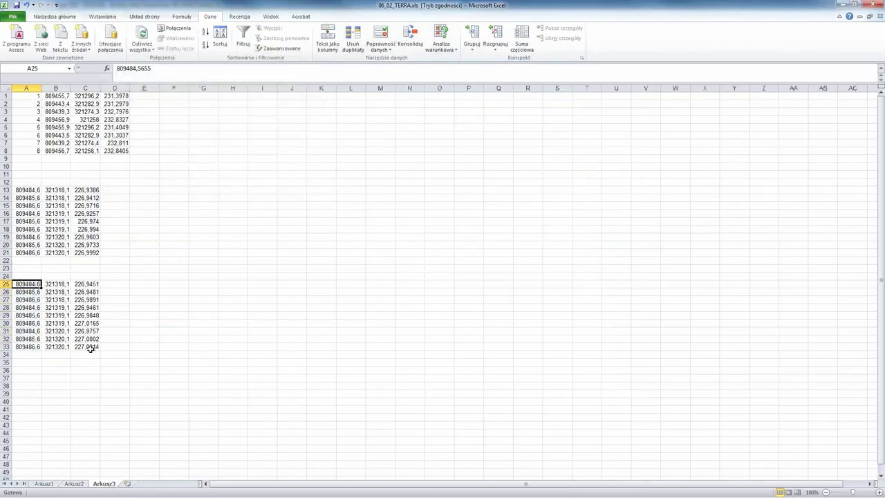
{"action": "left_click", "coordinate": [89, 347], "text": "shift"}
{"action": "key", "text": "ctrl+c"}
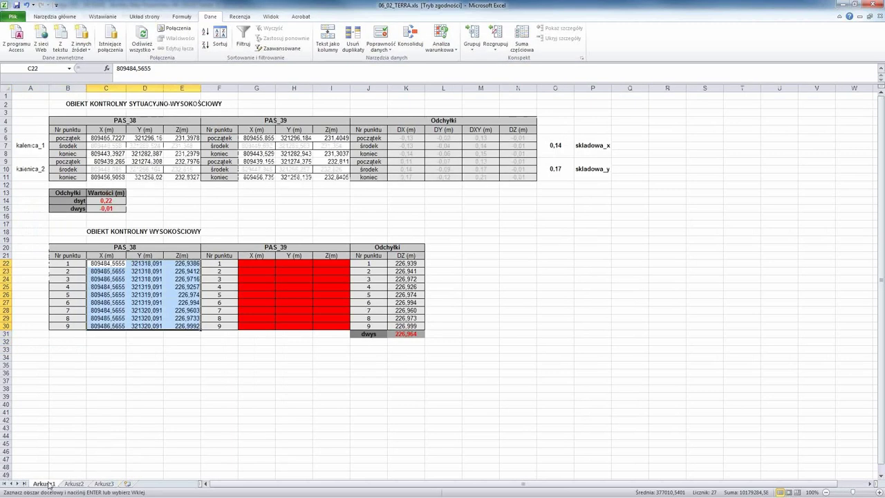
{"action": "left_click", "coordinate": [43, 483]}
{"action": "left_click", "coordinate": [261, 264]}
{"action": "key", "text": "ctrl+v"}
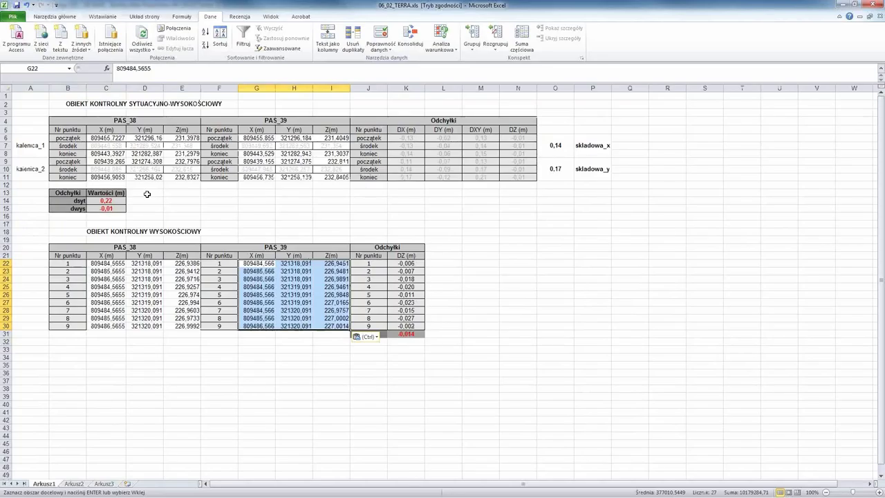
{"action": "left_click", "coordinate": [406, 334]}
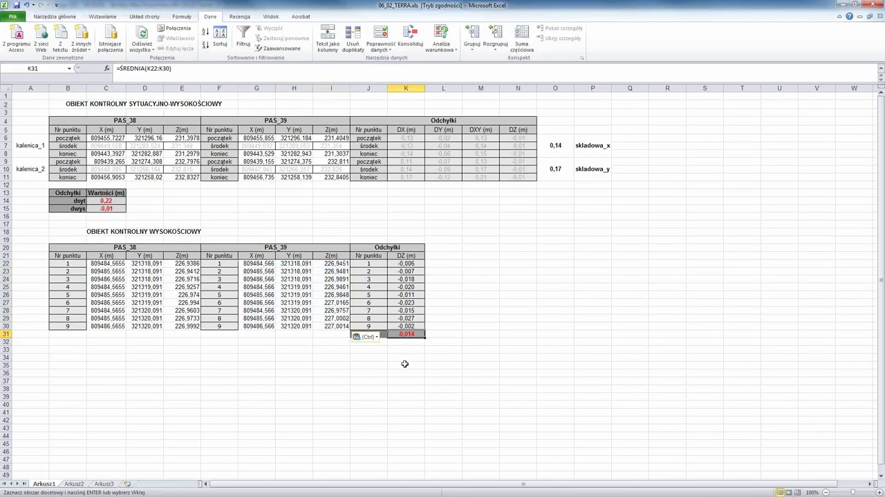